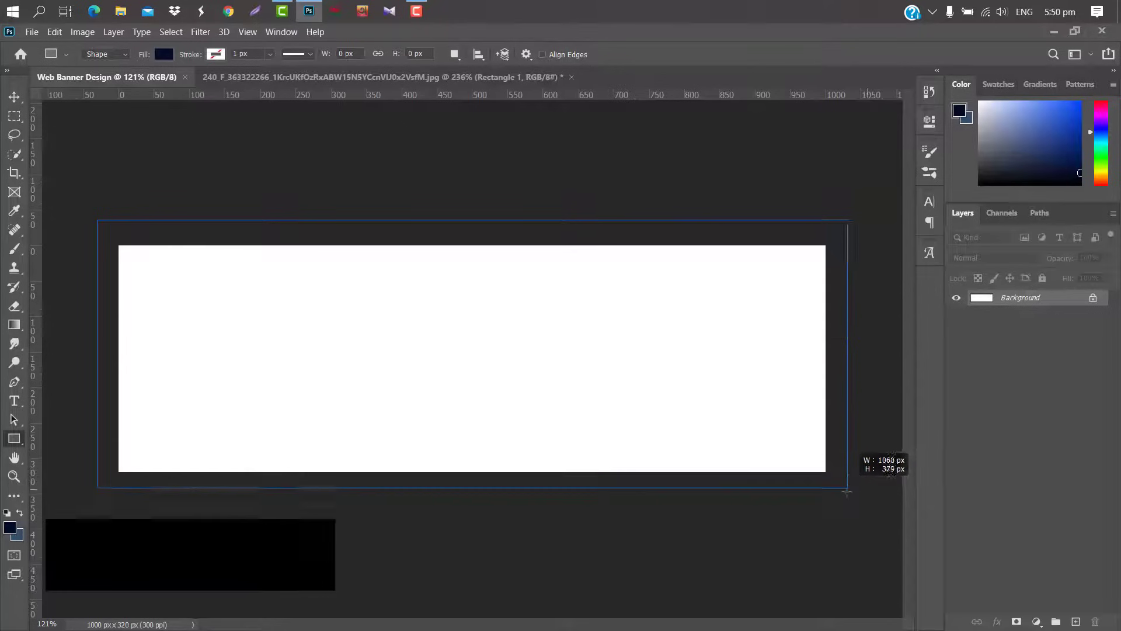
Draw a navy rectangle of about 1060 × 385 px covering the canvas and a rounded-corner rectangle of about 473 × 338 px over its right half.
{"action": "left_click", "coordinate": [893, 117]}
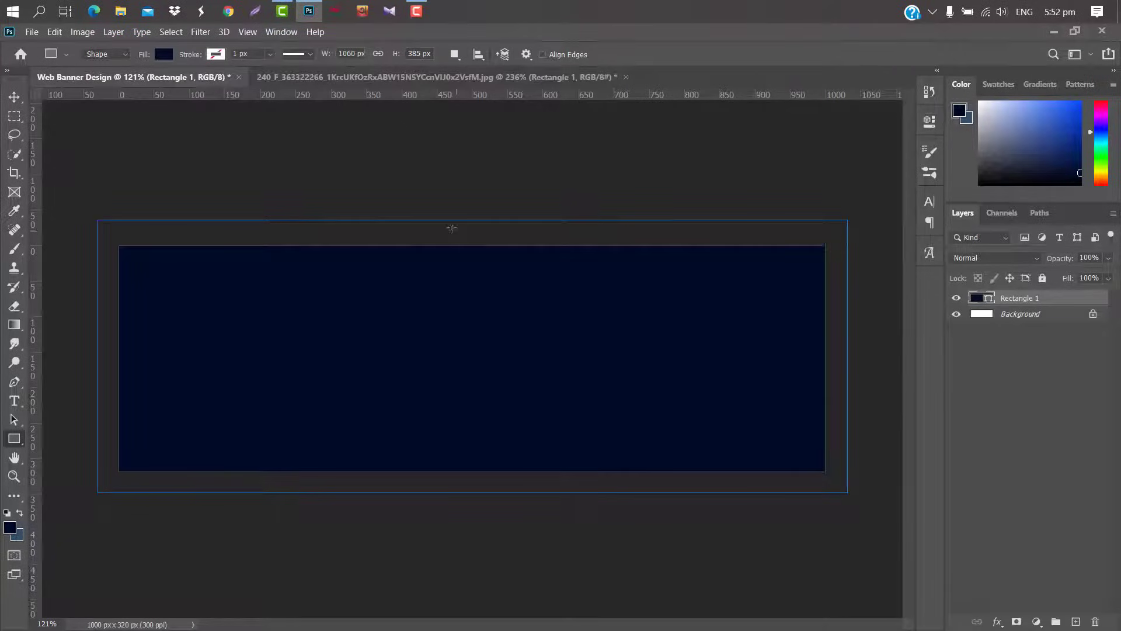
{"action": "left_click_drag", "start_coordinate": [451, 228], "coordinate": [752, 442]}
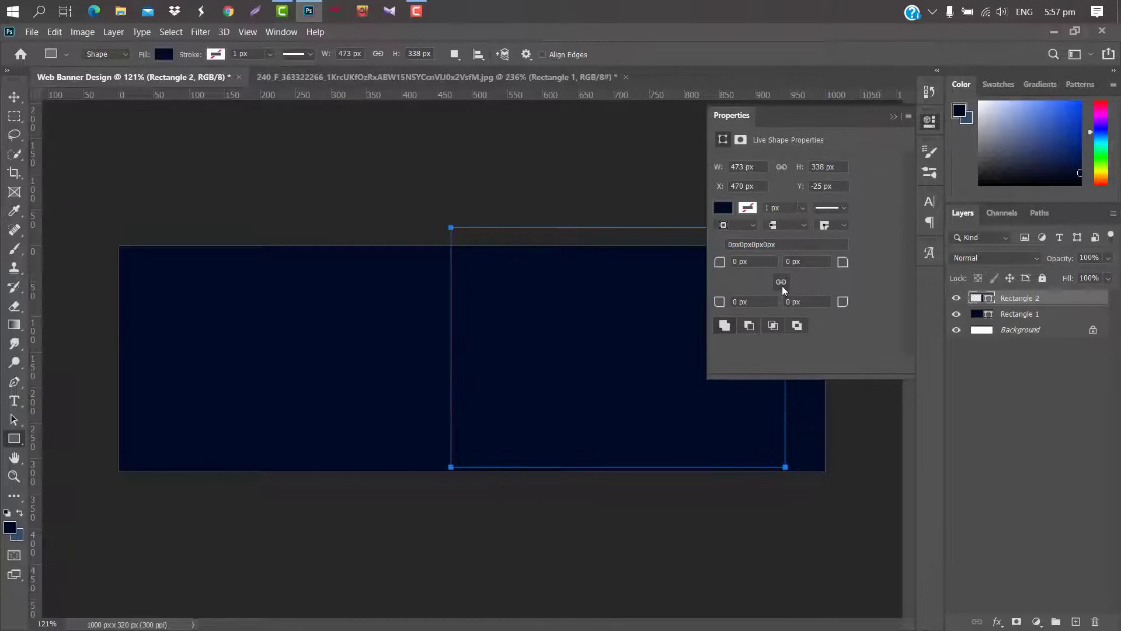
{"action": "left_click_drag", "start_coordinate": [718, 305], "coordinate": [750, 305]}
{"action": "key", "text": "v"}
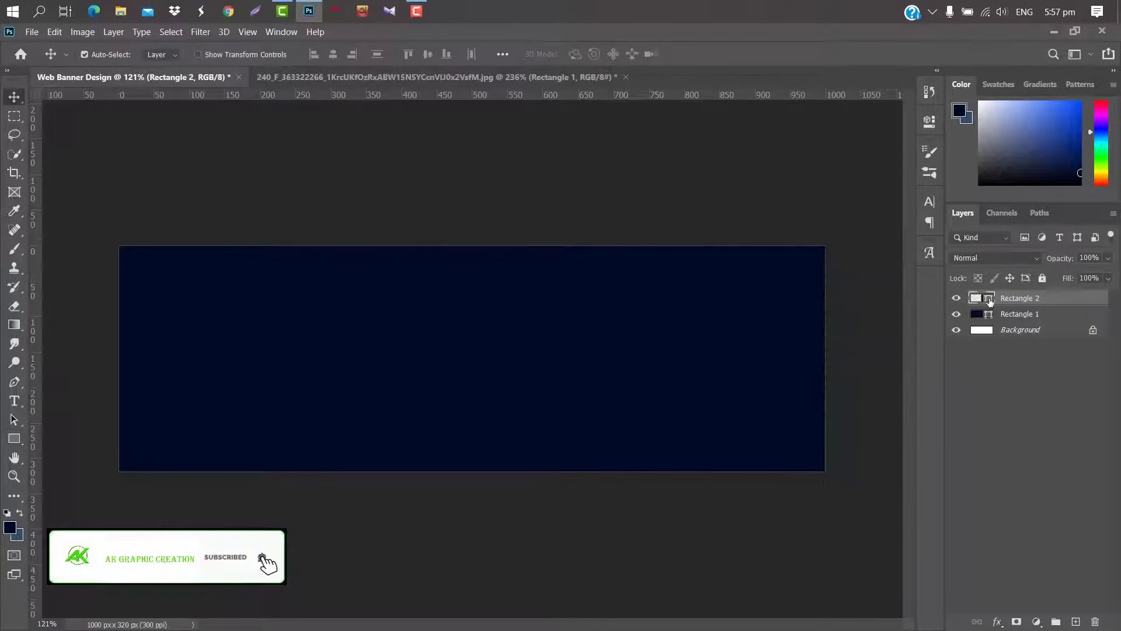
Change the fill color of the Rectangle 2 shape to white.
{"action": "double_click", "coordinate": [991, 300]}
{"action": "type", "text": "18347d"}
{"action": "left_click", "coordinate": [718, 379]}
{"action": "left_click", "coordinate": [1023, 372]}
Rotate the white rectangle to about -43.85°, scale it to about 173%, and position its rounded corner pointing down in the banner's upper right.
{"action": "key", "text": "ctrl+t"}
{"action": "left_click_drag", "start_coordinate": [819, 183], "coordinate": [610, 154]}
{"action": "left_click_drag", "start_coordinate": [626, 325], "coordinate": [704, 233]}
{"action": "left_click_drag", "start_coordinate": [498, 321], "coordinate": [440, 296]}
{"action": "left_click_drag", "start_coordinate": [869, 142], "coordinate": [899, 178]}
{"action": "left_click_drag", "start_coordinate": [483, 266], "coordinate": [182, 175]}
{"action": "left_click_drag", "start_coordinate": [574, 254], "coordinate": [749, 104]}
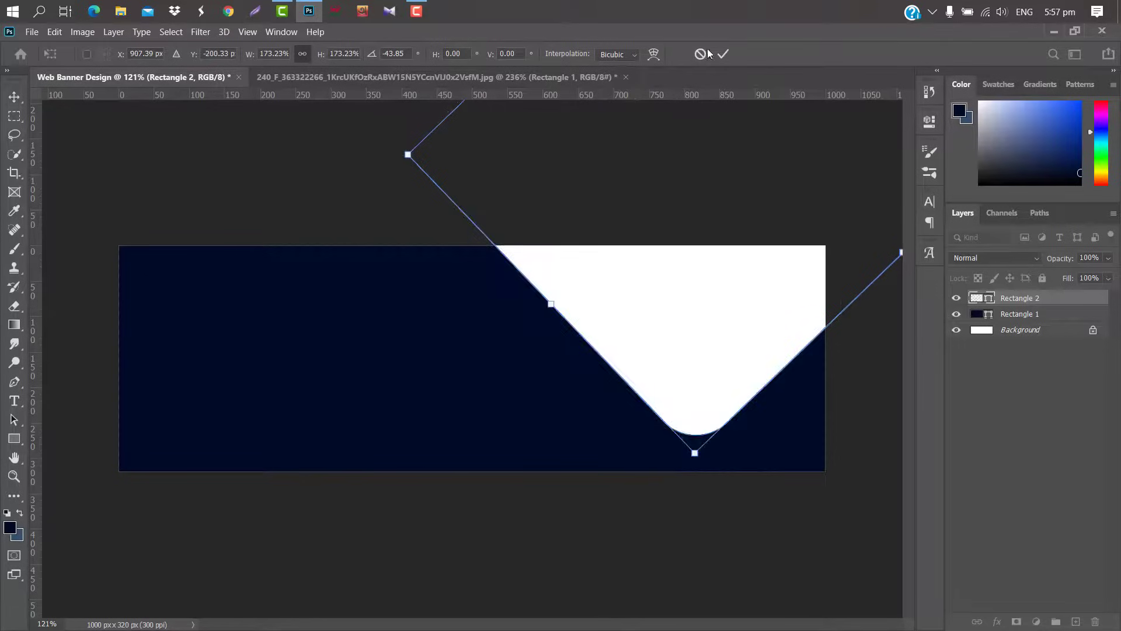
{"action": "left_click", "coordinate": [723, 53]}
Duplicate the white rotated rectangle and fill the copy with red ff0000.
{"action": "left_click_drag", "start_coordinate": [1060, 302], "coordinate": [1076, 621]}
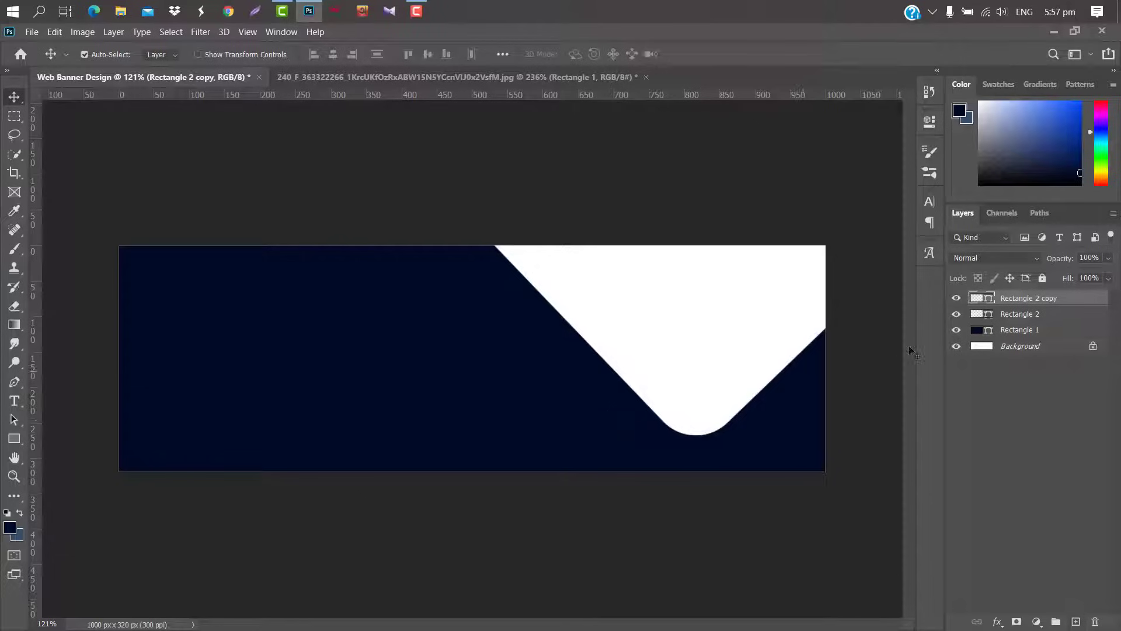
{"action": "double_click", "coordinate": [989, 299]}
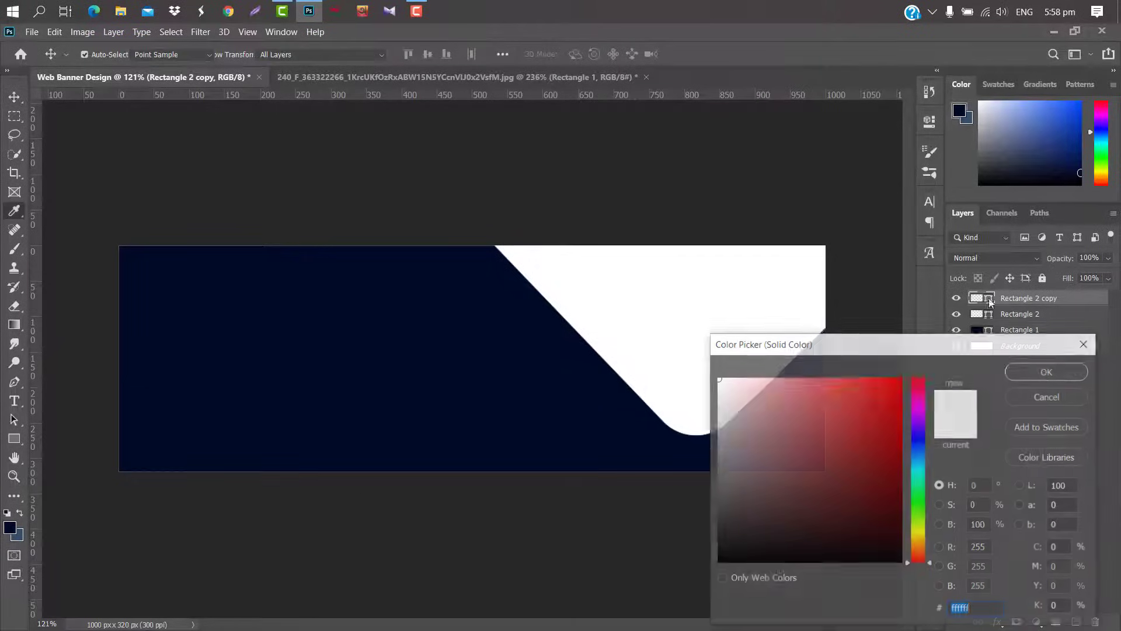
{"action": "type", "text": "ff0000"}
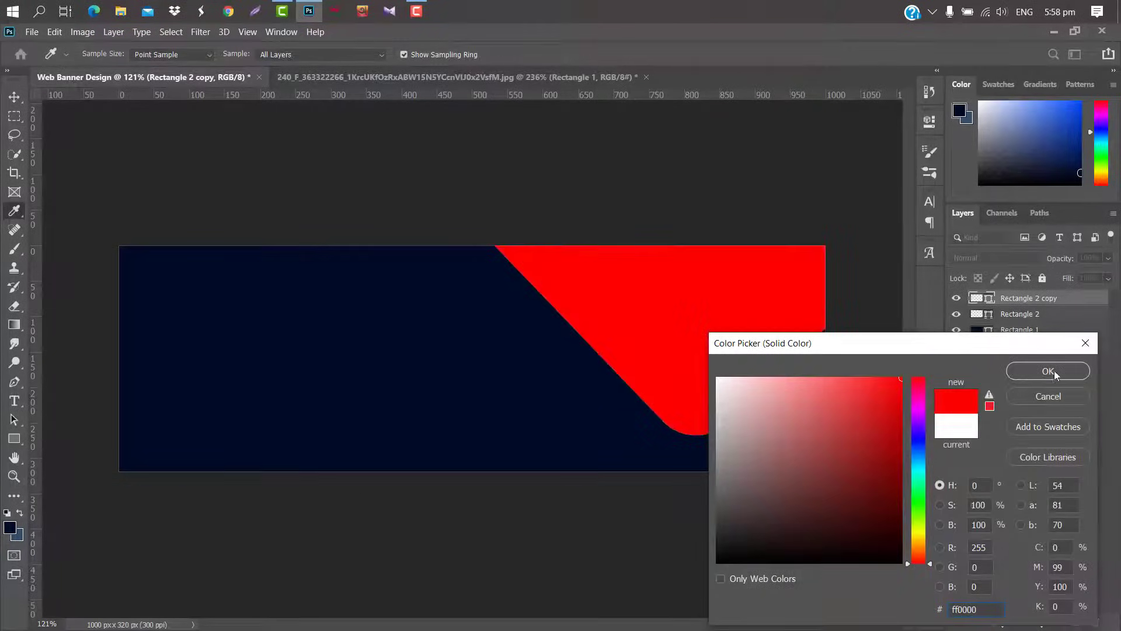
{"action": "left_click", "coordinate": [1056, 370]}
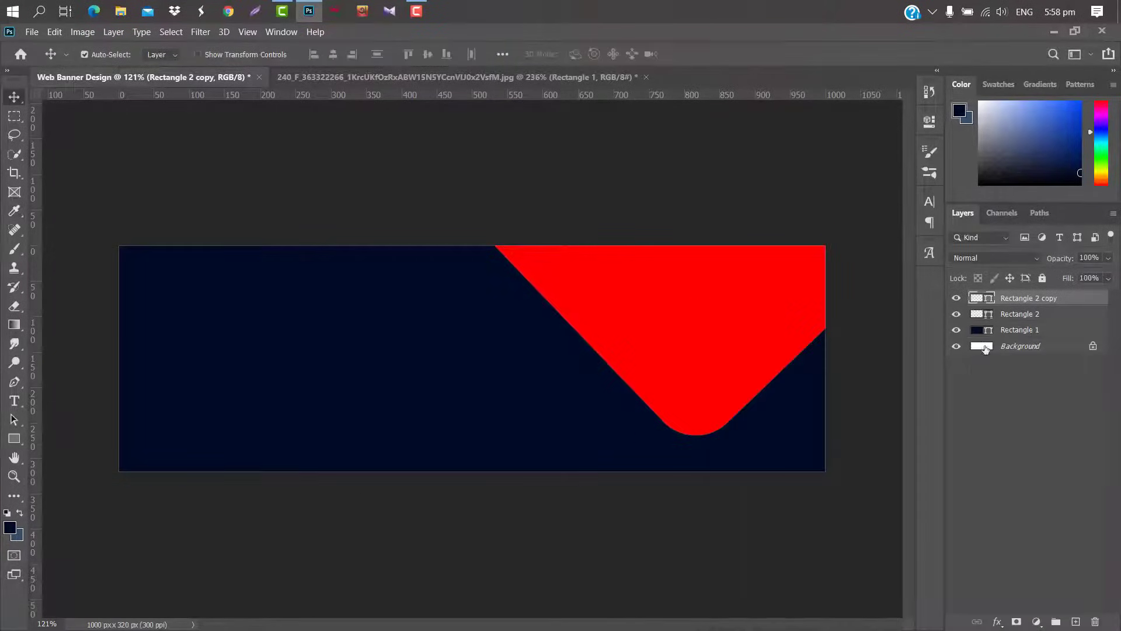
Enlarge the white Rectangle 2 beneath the red copy so it forms a white border along both of the copy's lower edges.
{"action": "left_click", "coordinate": [1041, 315]}
{"action": "key", "text": "ctrl+t"}
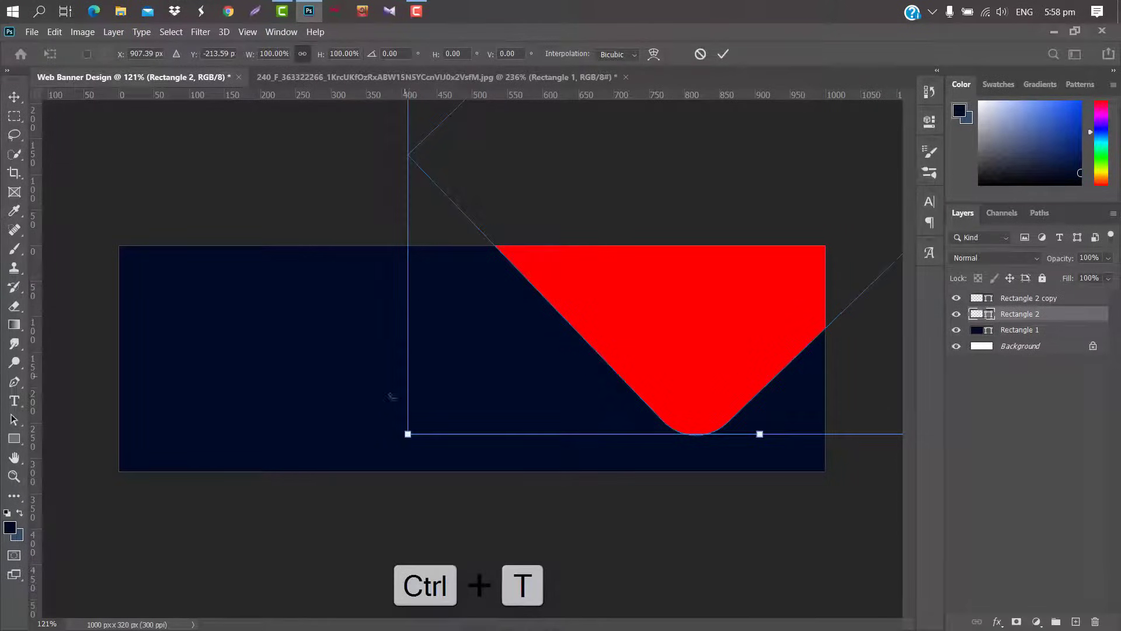
{"action": "left_click_drag", "start_coordinate": [414, 437], "coordinate": [407, 445]}
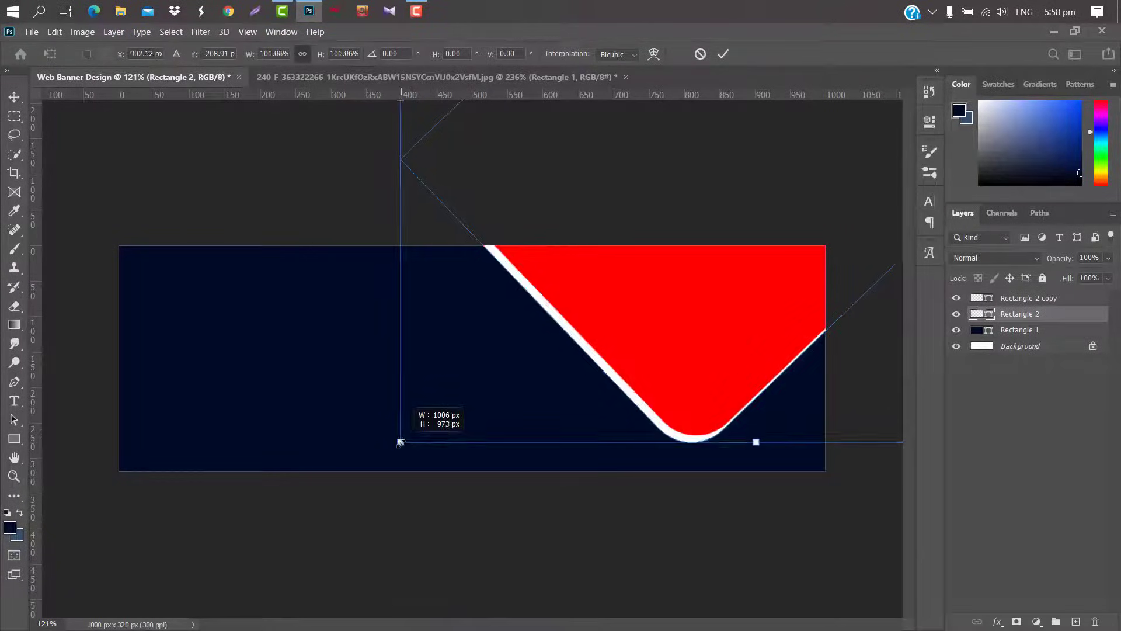
{"action": "scroll", "coordinate": [407, 445], "scroll_direction": "down", "scroll_amount": 3}
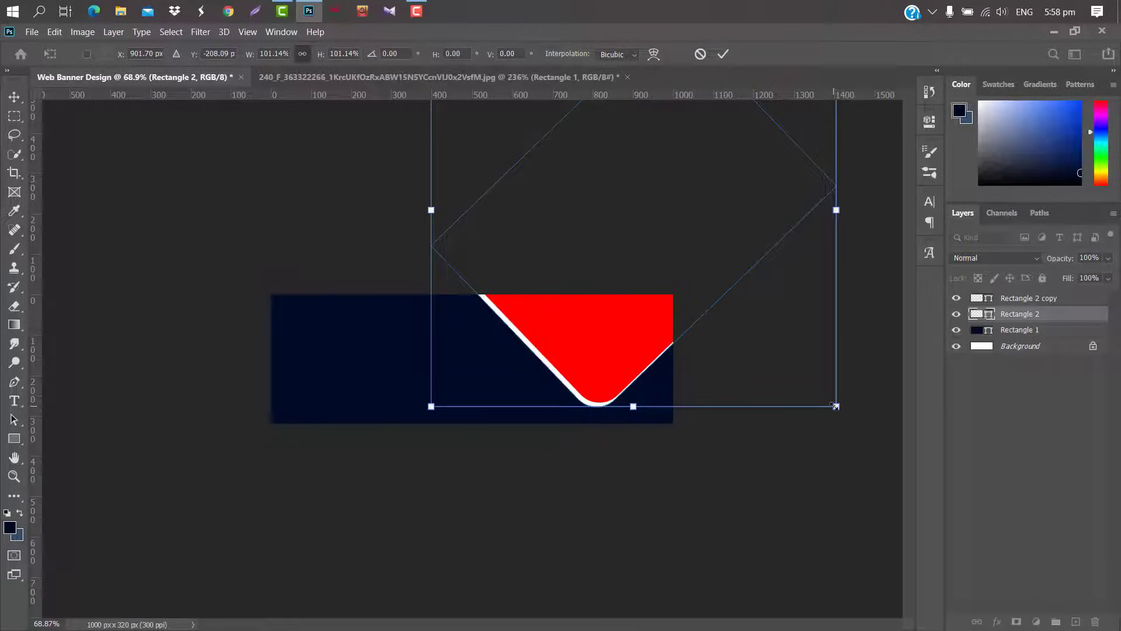
{"action": "left_click_drag", "start_coordinate": [835, 406], "coordinate": [842, 410]}
{"action": "left_click", "coordinate": [725, 55]}
{"action": "key", "text": "ctrl+0"}
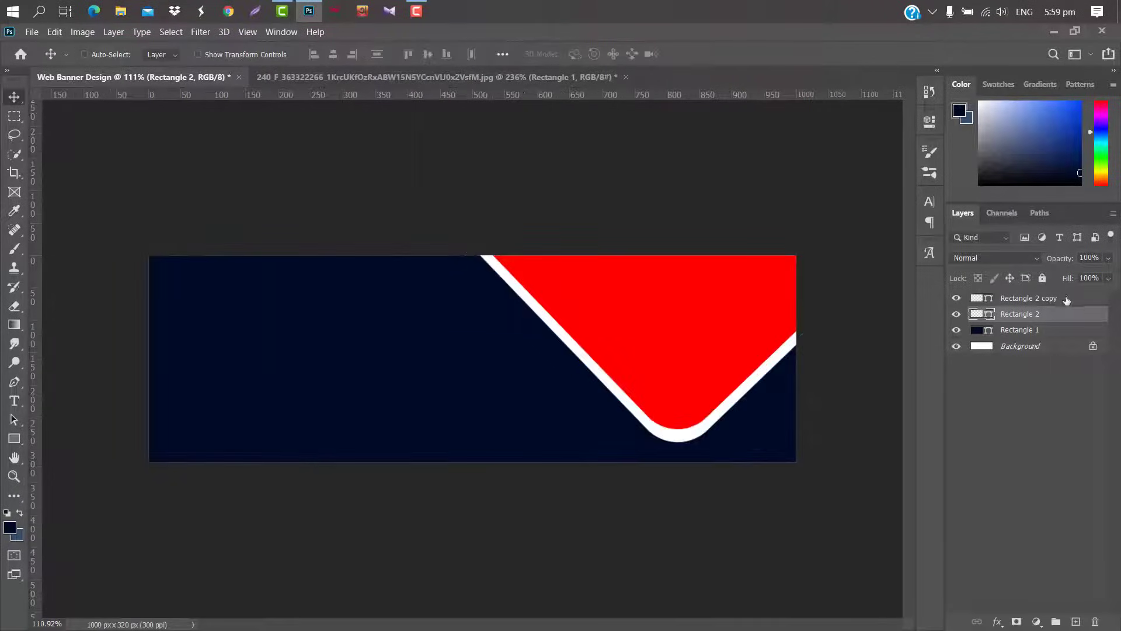
Select the red shape together with its white border shape and nudge both to the right.
{"action": "left_click", "coordinate": [1068, 300], "text": "ctrl"}
{"action": "key", "text": "Right"}
{"action": "key", "text": "Right"}
{"action": "key", "text": "Right"}
{"action": "key", "text": "Right"}
{"action": "key", "text": "Right"}
{"action": "key", "text": "Right"}
{"action": "key", "text": "Right"}
{"action": "key", "text": "Right"}
{"action": "key", "text": "Right"}
{"action": "key", "text": "Right"}
{"action": "key", "text": "Right"}
{"action": "key", "text": "Right"}
{"action": "key", "text": "Right"}
{"action": "key", "text": "Right"}
{"action": "key", "text": "Right"}
{"action": "key", "text": "Right"}
{"action": "key", "text": "Right"}
{"action": "key", "text": "Right"}
{"action": "key", "text": "Right"}
{"action": "key", "text": "Right"}
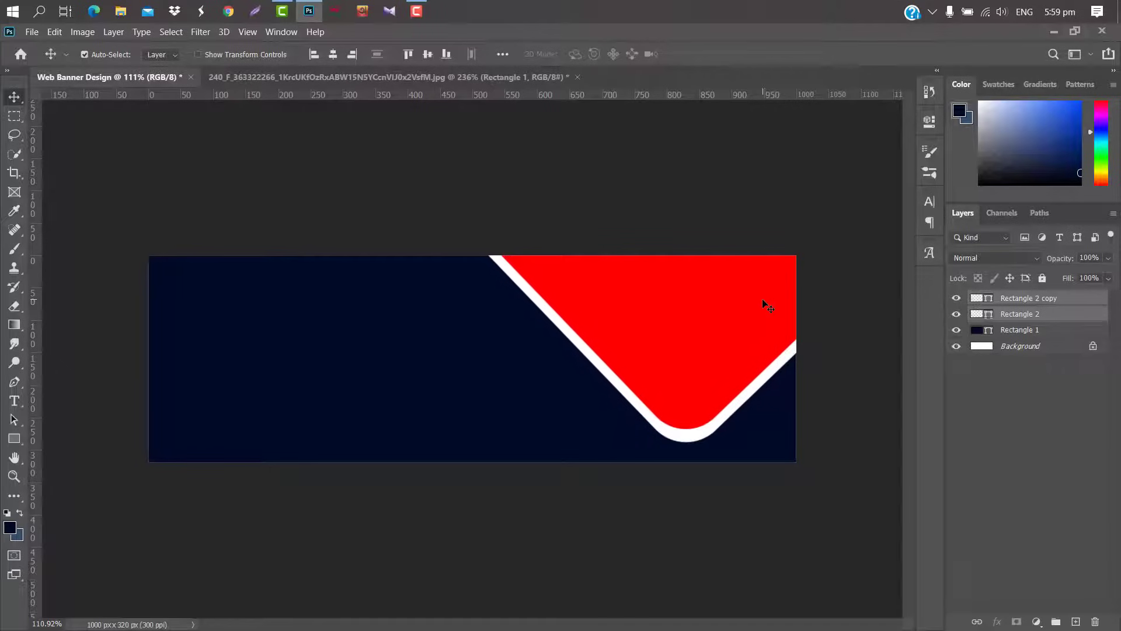
{"action": "key", "text": "Right"}
{"action": "key", "text": "Right"}
{"action": "key", "text": "Right"}
{"action": "key", "text": "Right"}
{"action": "key", "text": "Right"}
{"action": "key", "text": "Right"}
{"action": "key", "text": "Right"}
{"action": "key", "text": "Right"}
{"action": "key", "text": "Right"}
{"action": "key", "text": "Right"}
{"action": "key", "text": "Right"}
{"action": "key", "text": "Right"}
{"action": "key", "text": "Right"}
{"action": "key", "text": "Right"}
{"action": "key", "text": "Right"}
{"action": "key", "text": "Right"}
Duplicate the white Rectangle 2 border shape and rotate the copy 180°.
{"action": "left_click", "coordinate": [1069, 320]}
{"action": "left_click_drag", "start_coordinate": [1072, 321], "coordinate": [1076, 621]}
{"action": "key", "text": "ctrl+t"}
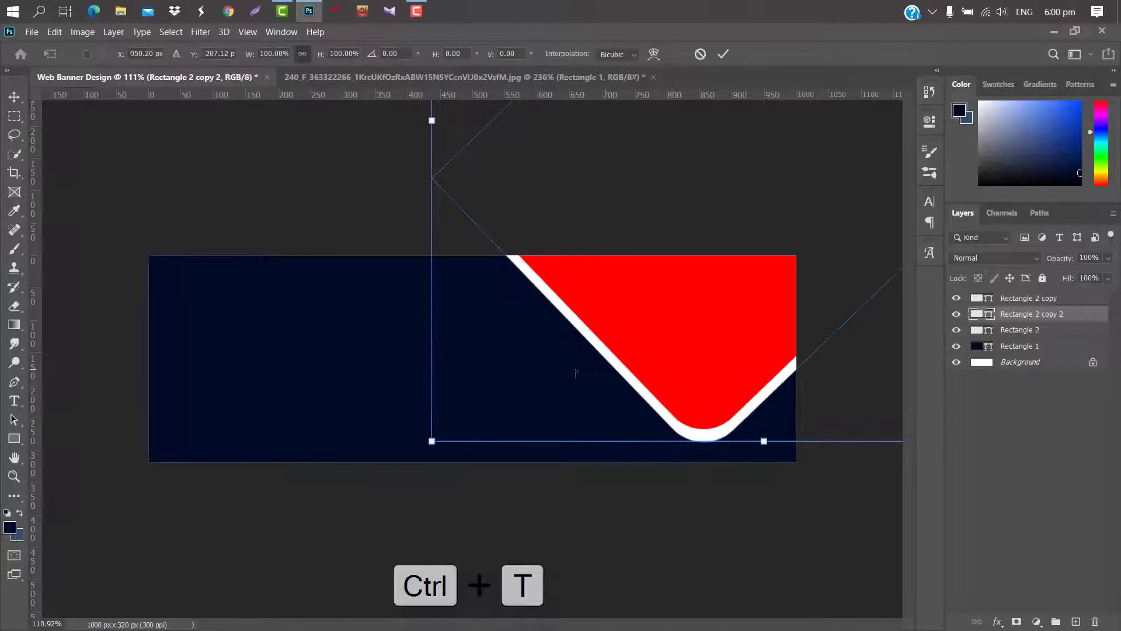
{"action": "right_click", "coordinate": [653, 287]}
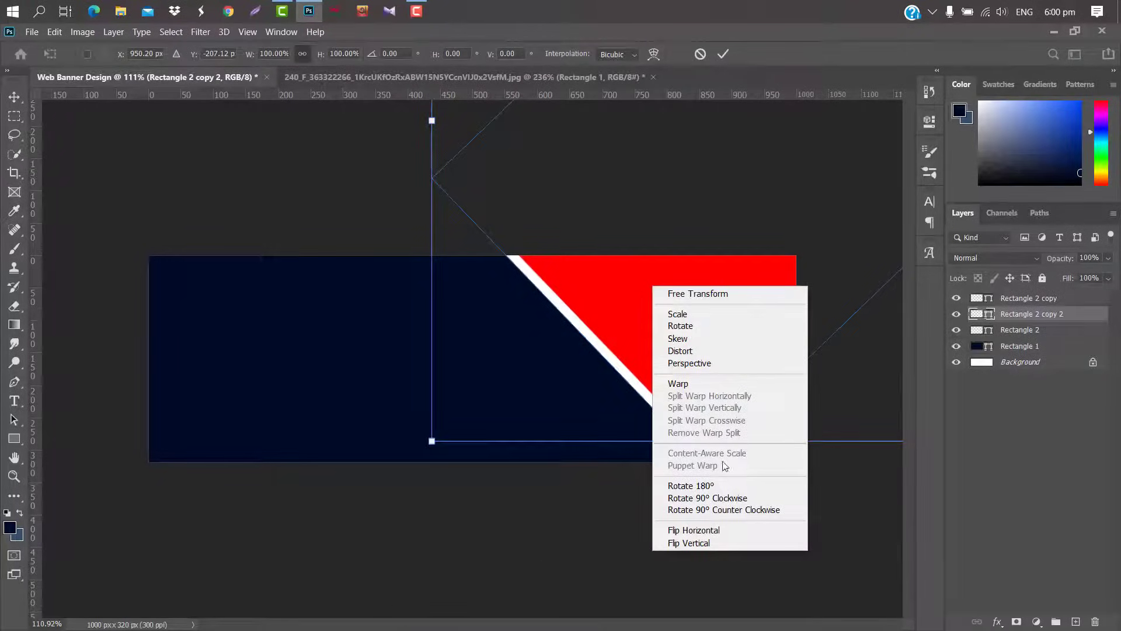
{"action": "left_click", "coordinate": [710, 486]}
Scale the rotated white copy to about 43.86% and place it at the banner's bottom edge, left of the red shape's tip.
{"action": "left_click_drag", "start_coordinate": [719, 210], "coordinate": [596, 452]}
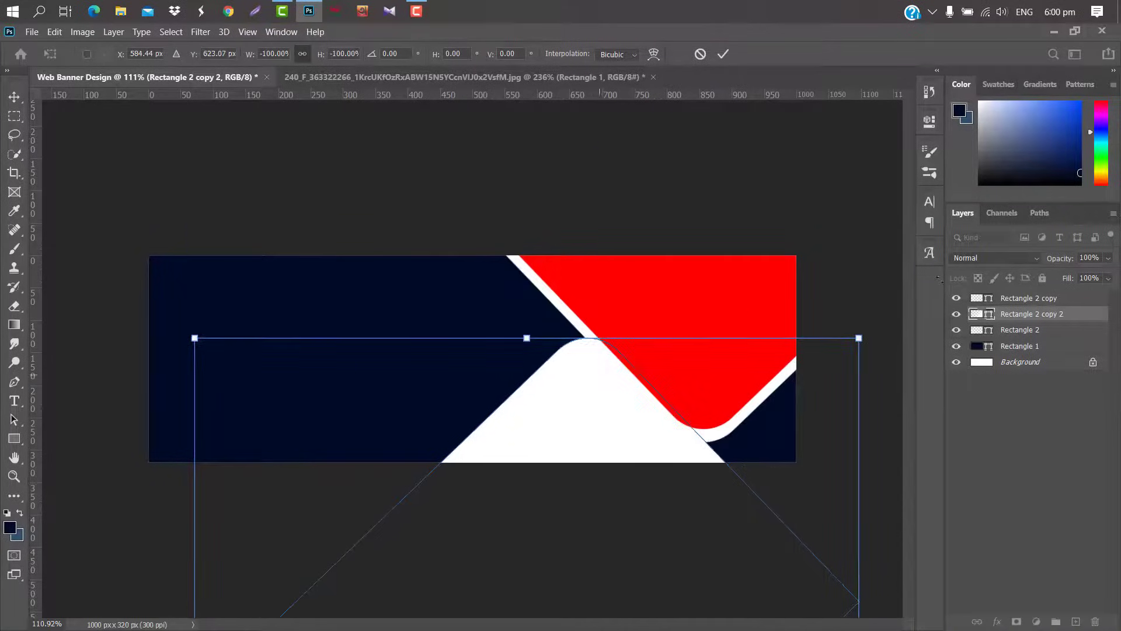
{"action": "left_click_drag", "start_coordinate": [858, 337], "coordinate": [580, 501]}
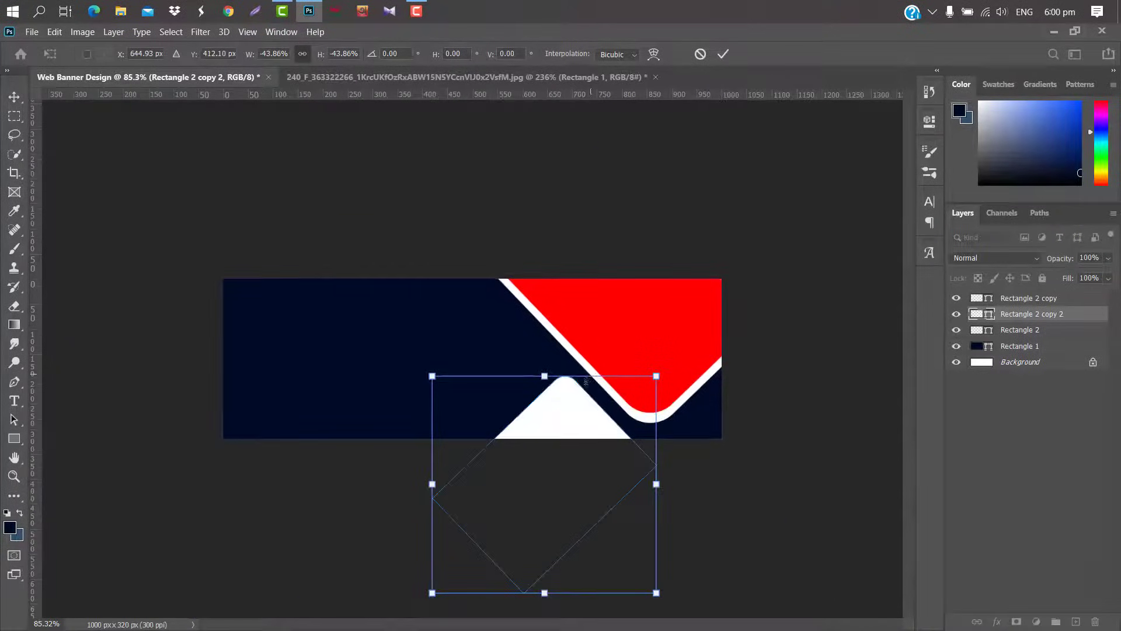
{"action": "scroll", "coordinate": [590, 379], "scroll_direction": "up", "scroll_amount": 3}
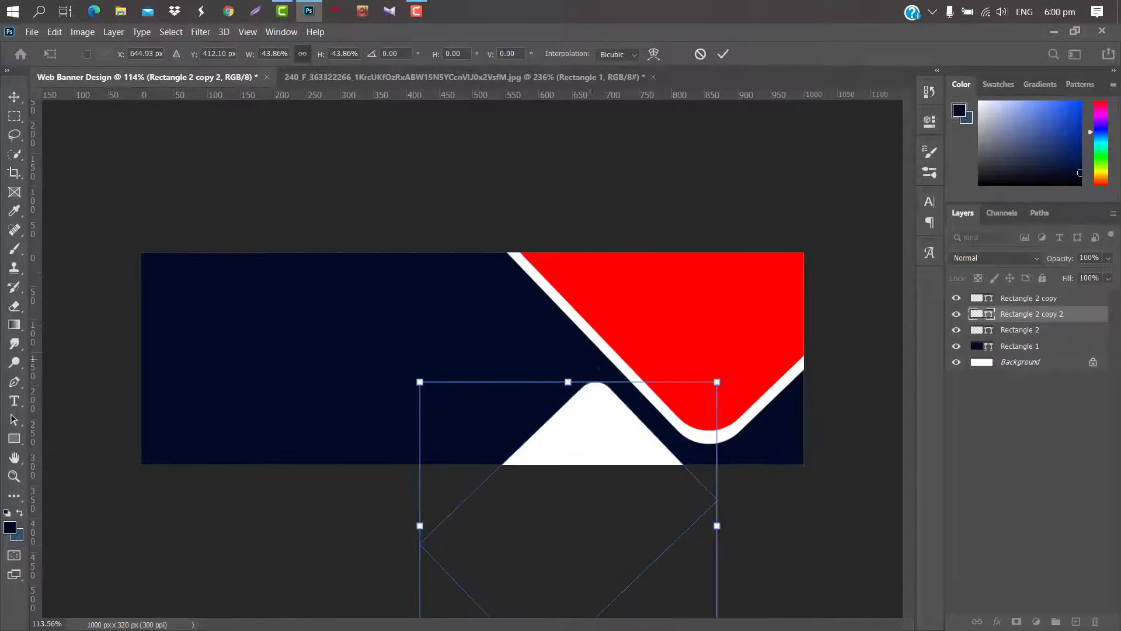
{"action": "left_click", "coordinate": [723, 53]}
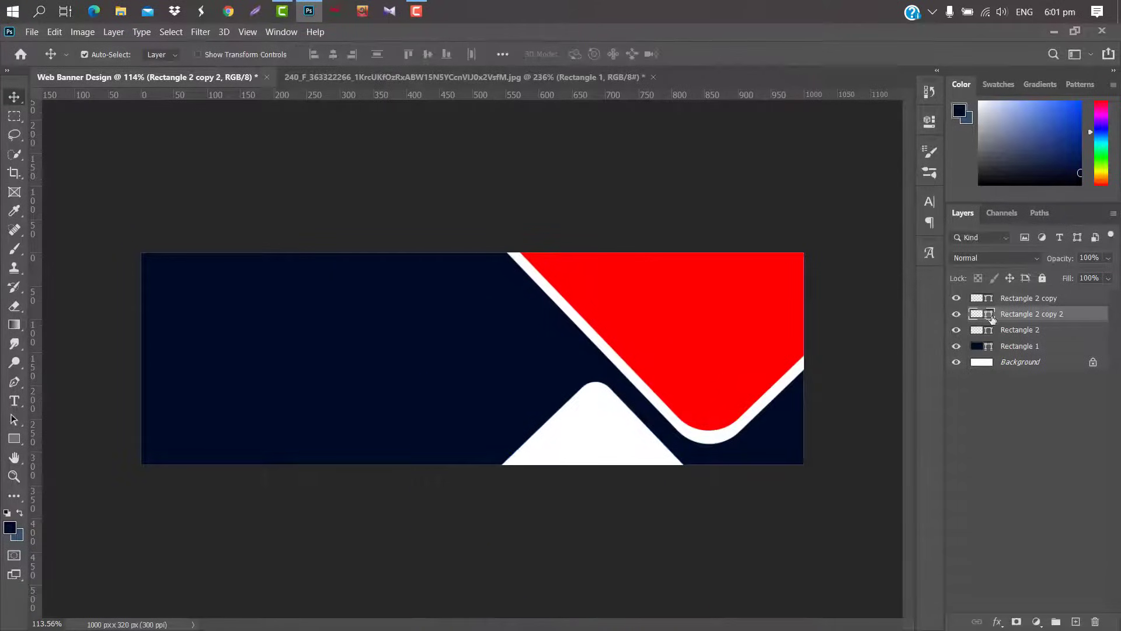
Fill the small white triangle at the banner's bottom edge with yellow ffcc00.
{"action": "double_click", "coordinate": [990, 316]}
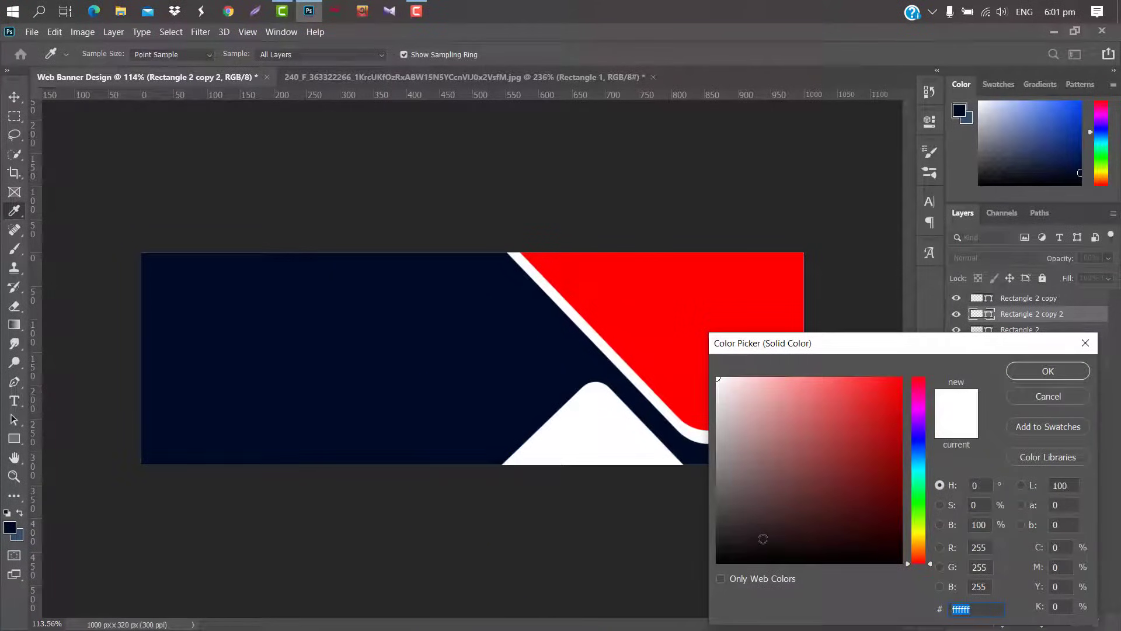
{"action": "type", "text": "ffcc00"}
{"action": "left_click", "coordinate": [1027, 372]}
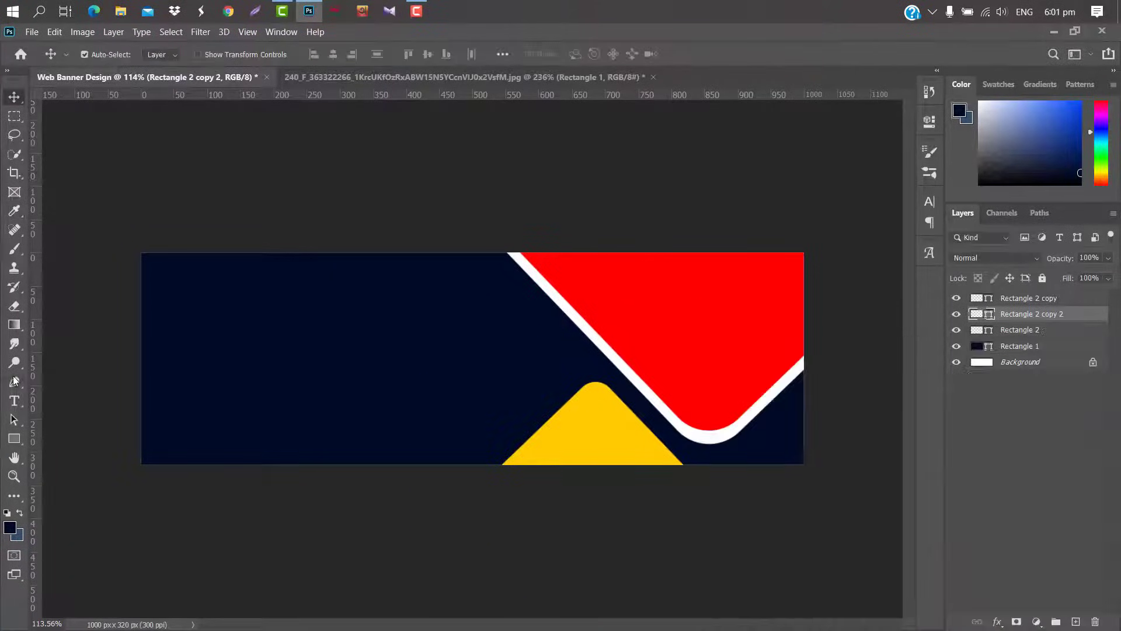
Draw a yellow Pen shape of about 320 × 313 px over the banner's lower-right corner and place its layer below Rectangle 2.
{"action": "left_click", "coordinate": [623, 415]}
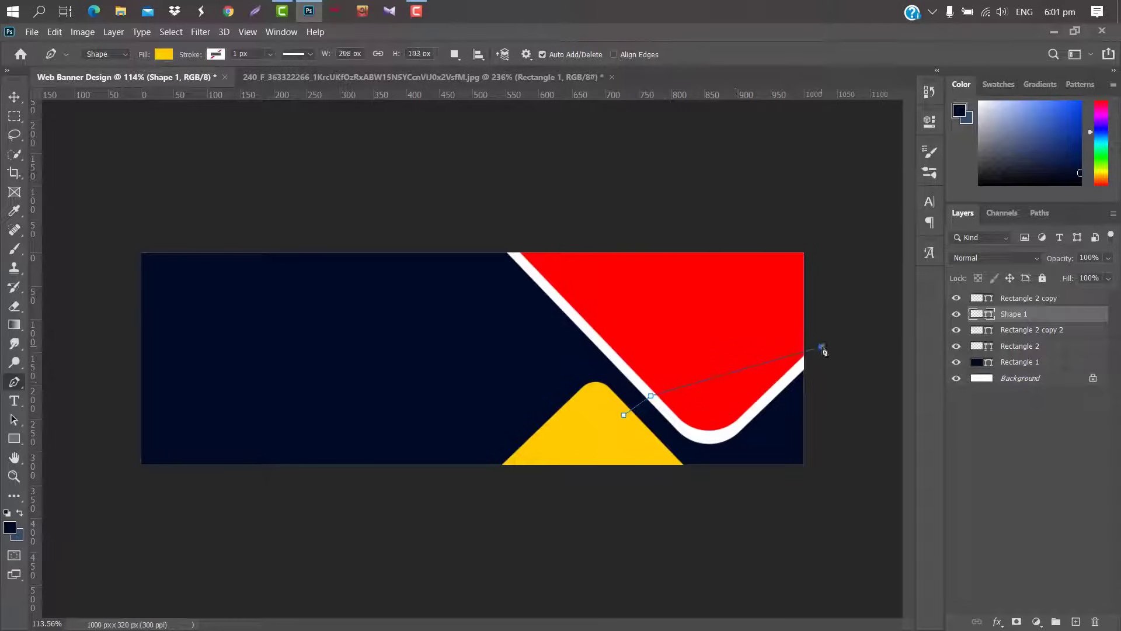
{"action": "left_click", "coordinate": [836, 504]}
{"action": "left_click", "coordinate": [646, 555]}
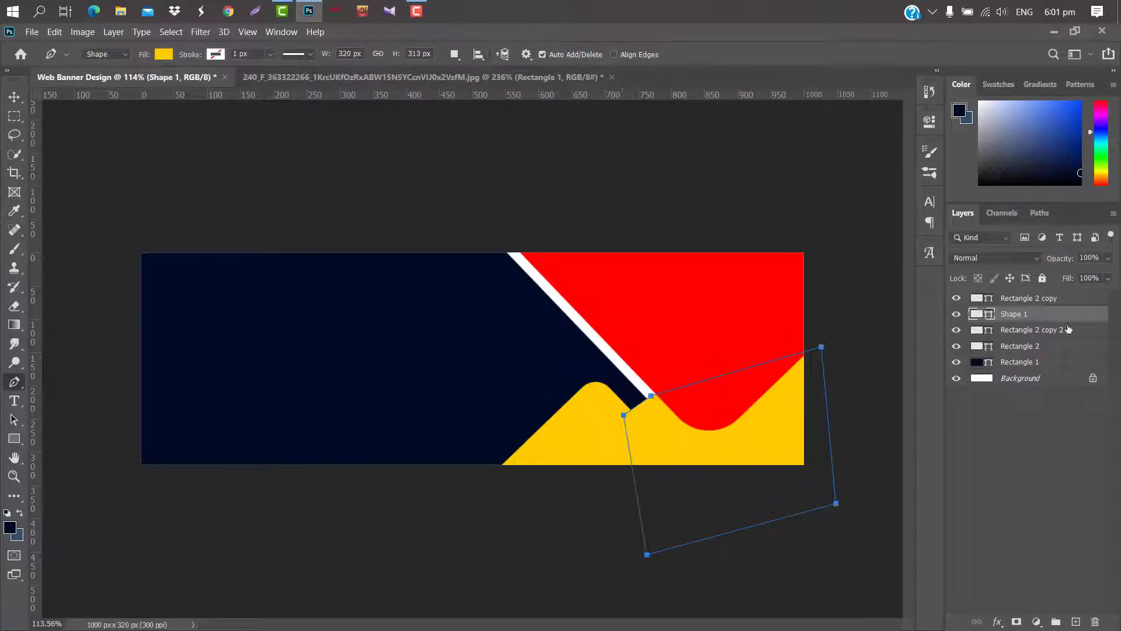
{"action": "left_click_drag", "start_coordinate": [1073, 316], "coordinate": [1072, 352]}
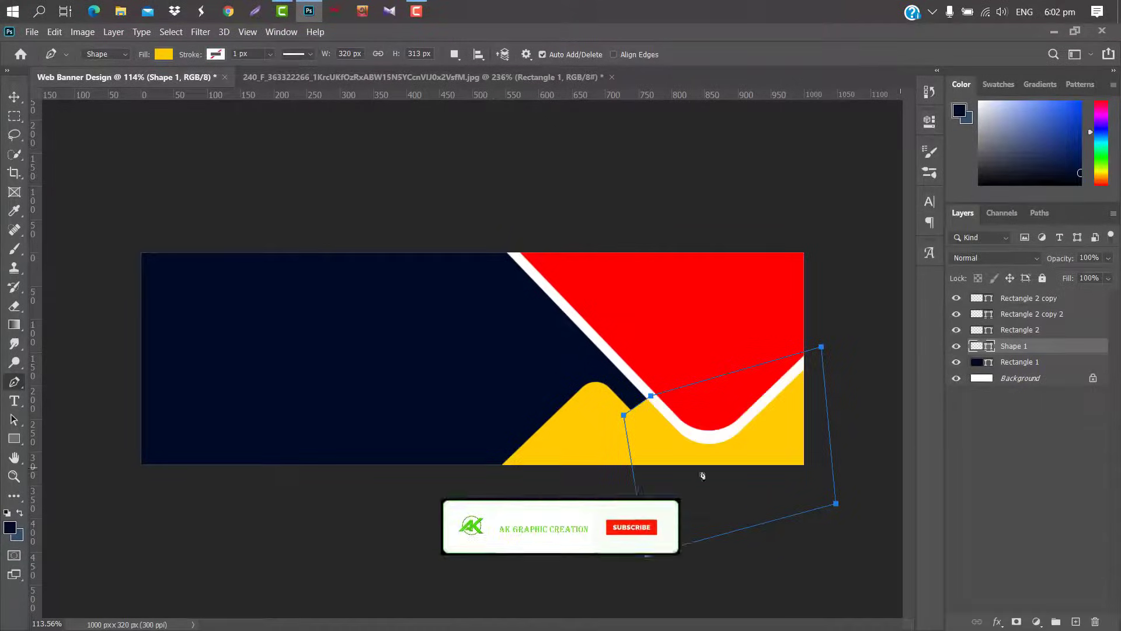
{"action": "left_click", "coordinate": [14, 97]}
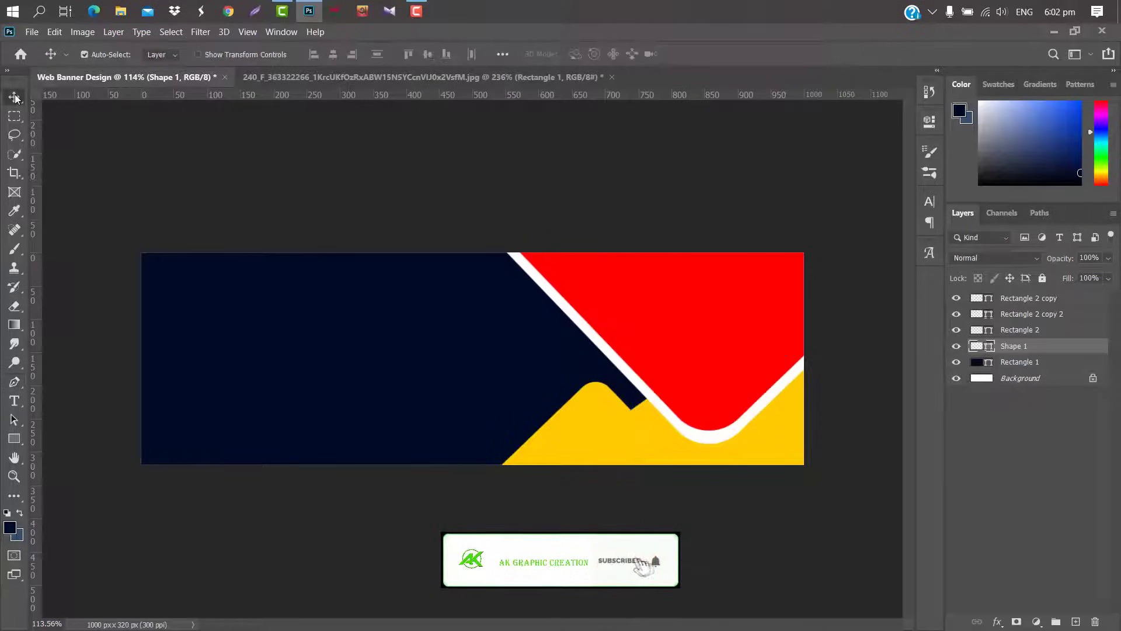
Duplicate the yellow triangle with a darker ffc001 fill and resize the copy slightly over the original.
{"action": "left_click", "coordinate": [1061, 315]}
{"action": "left_click_drag", "start_coordinate": [1062, 319], "coordinate": [1076, 621]}
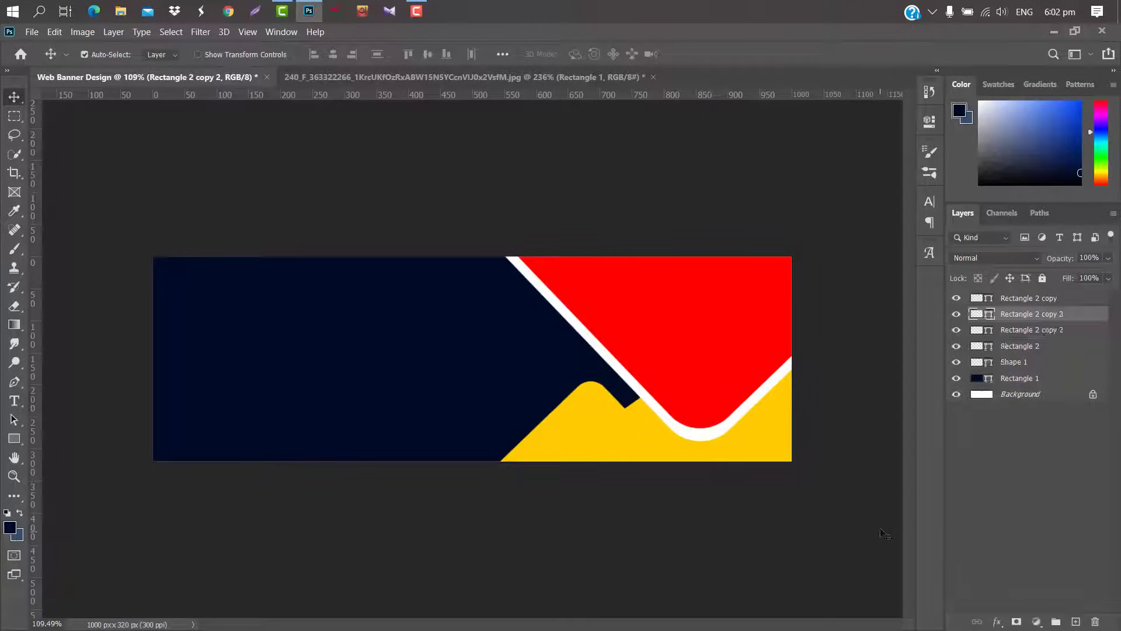
{"action": "double_click", "coordinate": [990, 316]}
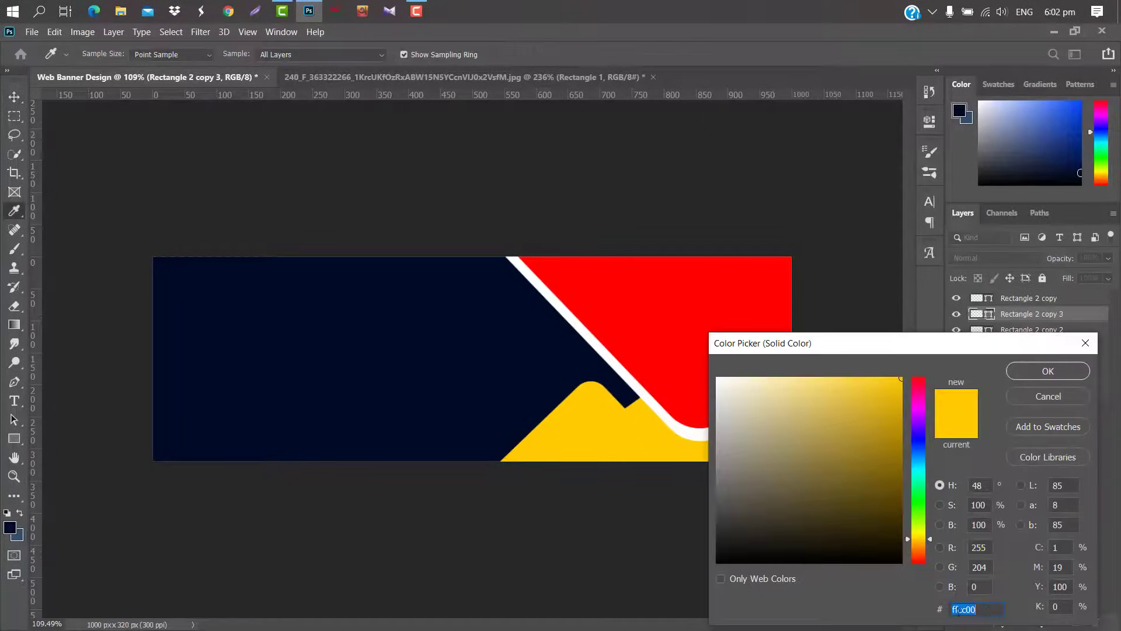
{"action": "type", "text": "ffc001"}
{"action": "left_click", "coordinate": [1030, 372]}
{"action": "key", "text": "ctrl+t"}
{"action": "left_click_drag", "start_coordinate": [573, 379], "coordinate": [575, 394]}
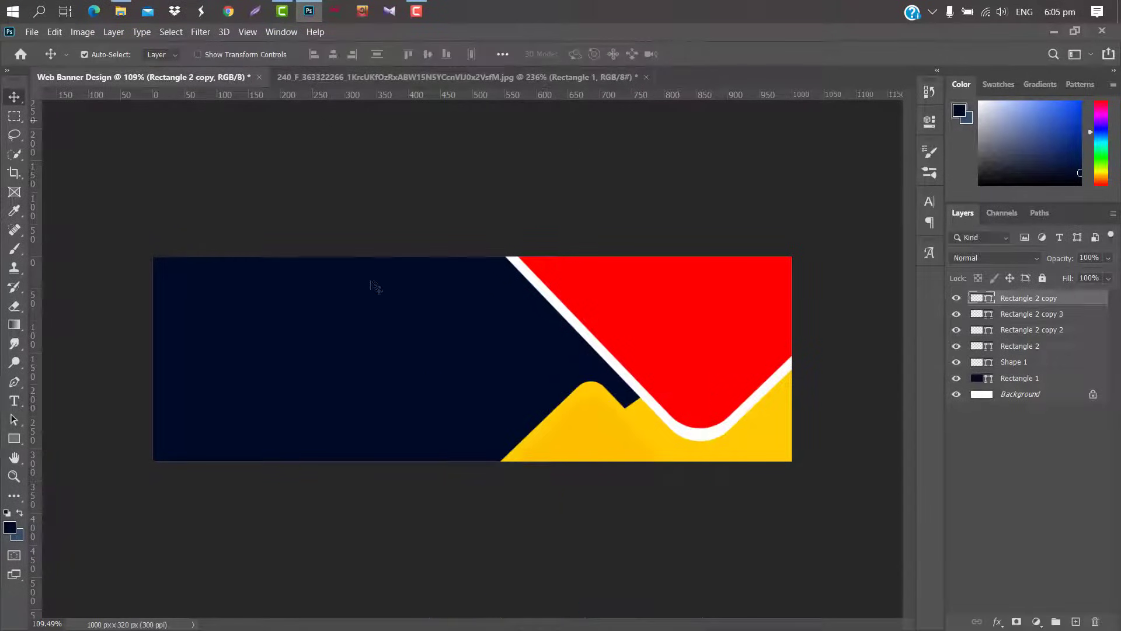
Place the pexels-photo-927022-1 image from the Trifold Brouchure folder over the red shape, at about 23% scale.
{"action": "mouse_move", "coordinate": [120, 10]}
{"action": "left_click", "coordinate": [148, 104]}
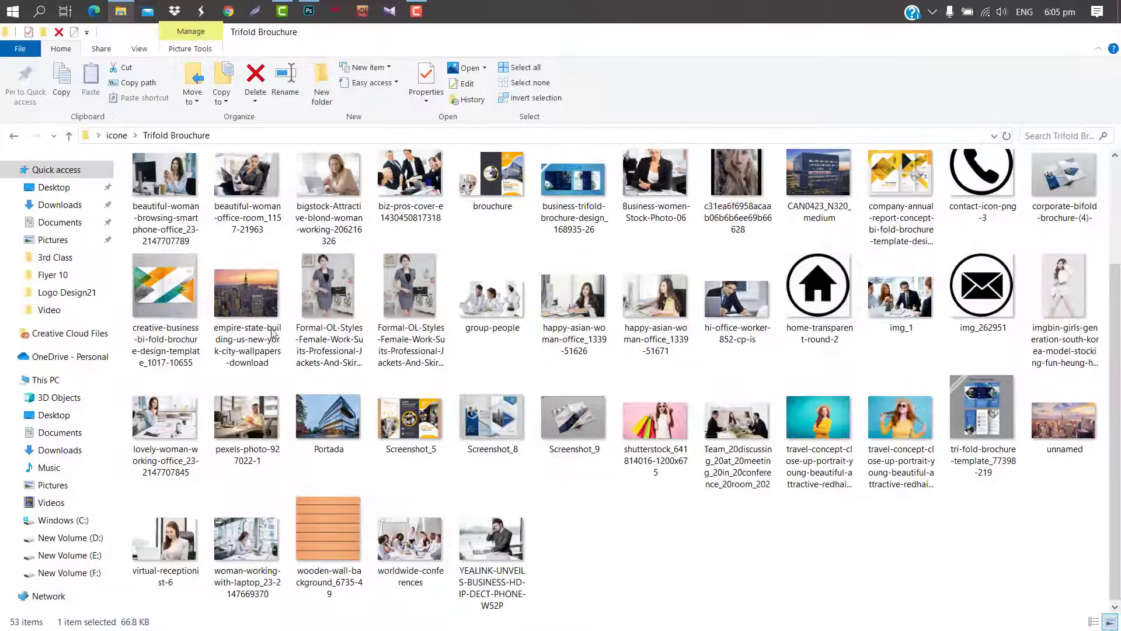
{"action": "left_click_drag", "start_coordinate": [247, 409], "coordinate": [476, 337]}
{"action": "left_click_drag", "start_coordinate": [641, 307], "coordinate": [782, 266]}
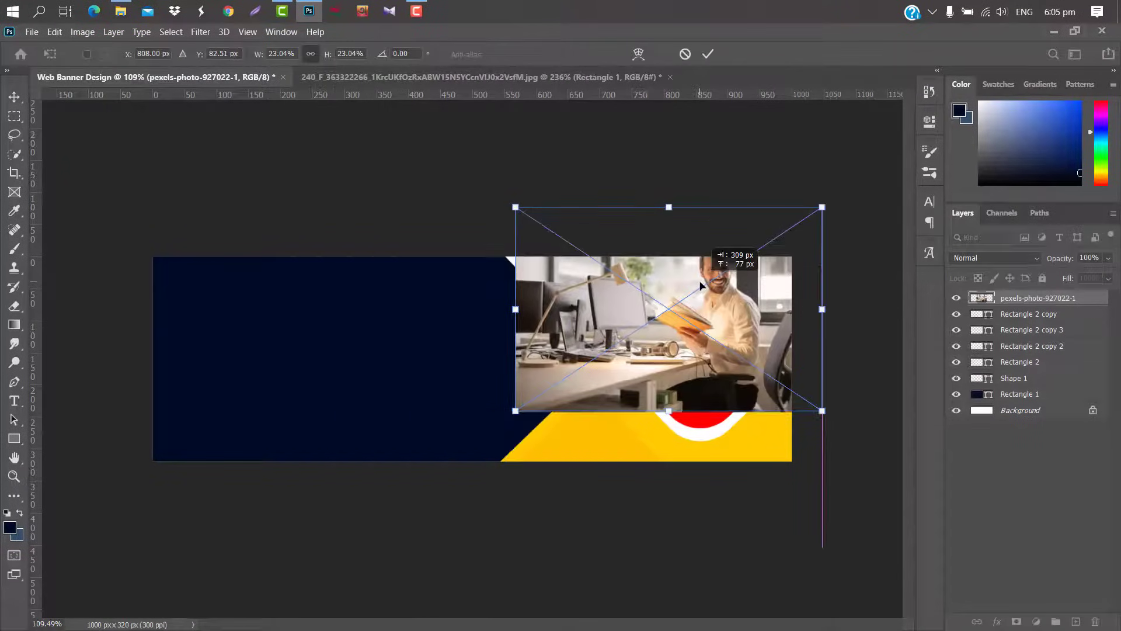
{"action": "left_click", "coordinate": [709, 54]}
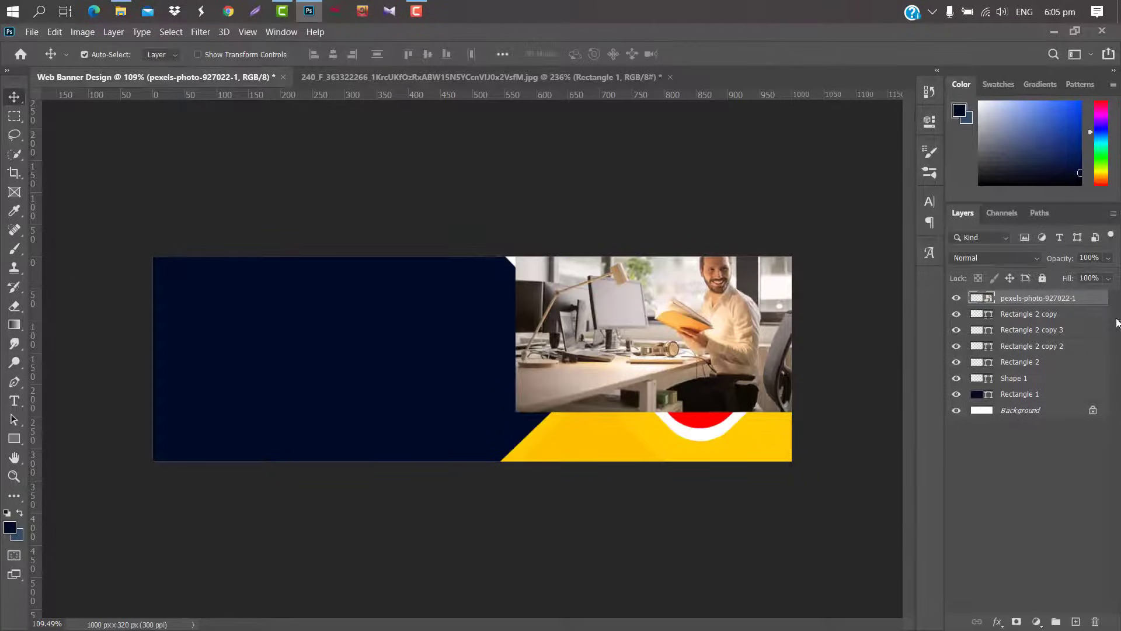
Clip the office photo to the red shape, then scale it to about 21.29% and reposition it to fill the shape.
{"action": "right_click", "coordinate": [1103, 298]}
{"action": "left_click", "coordinate": [949, 337]}
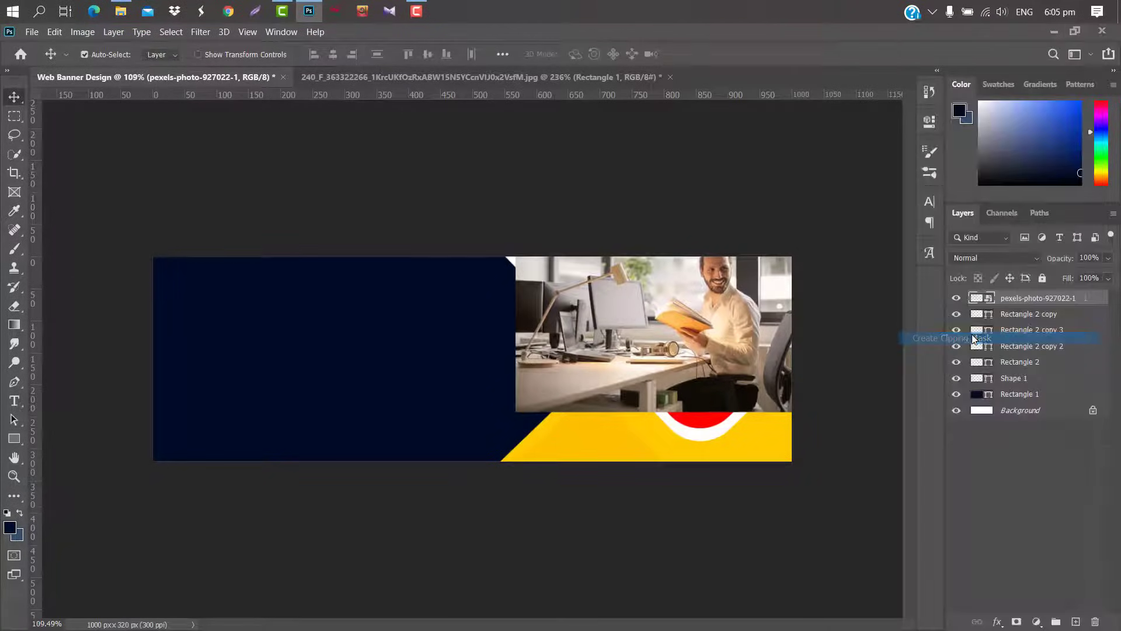
{"action": "key", "text": "ctrl+t"}
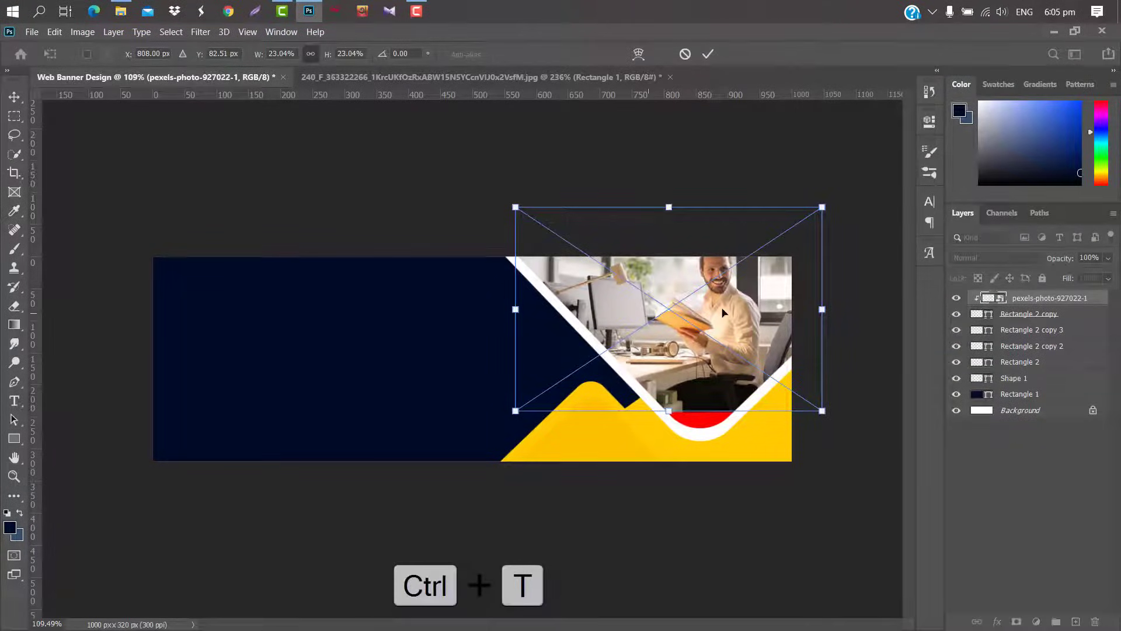
{"action": "left_click_drag", "start_coordinate": [828, 308], "coordinate": [811, 309]}
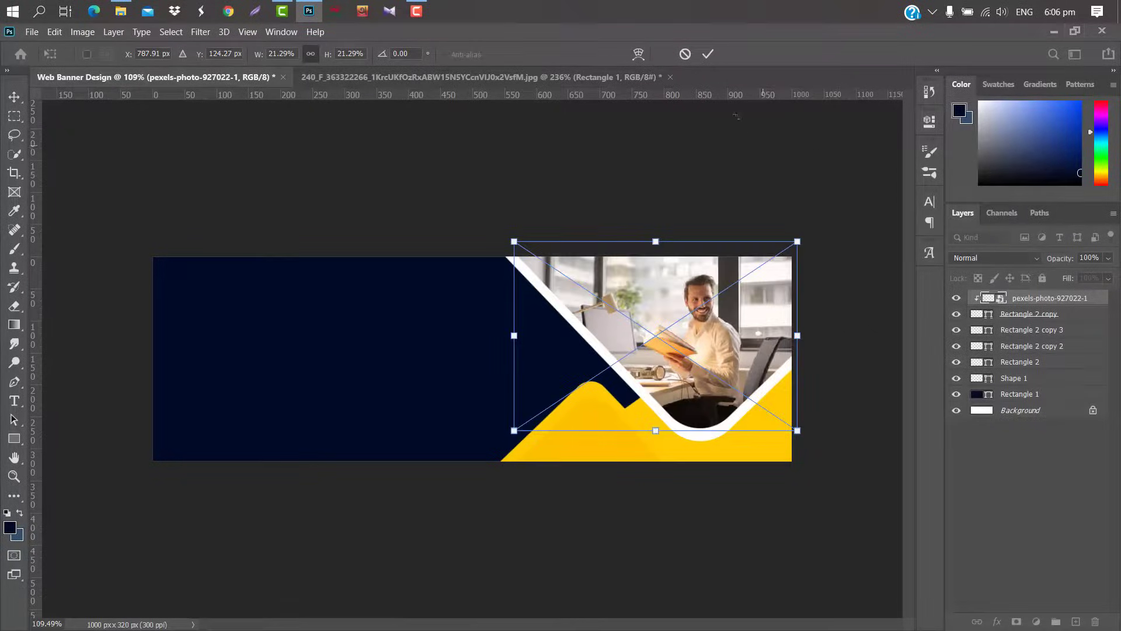
{"action": "left_click", "coordinate": [708, 53]}
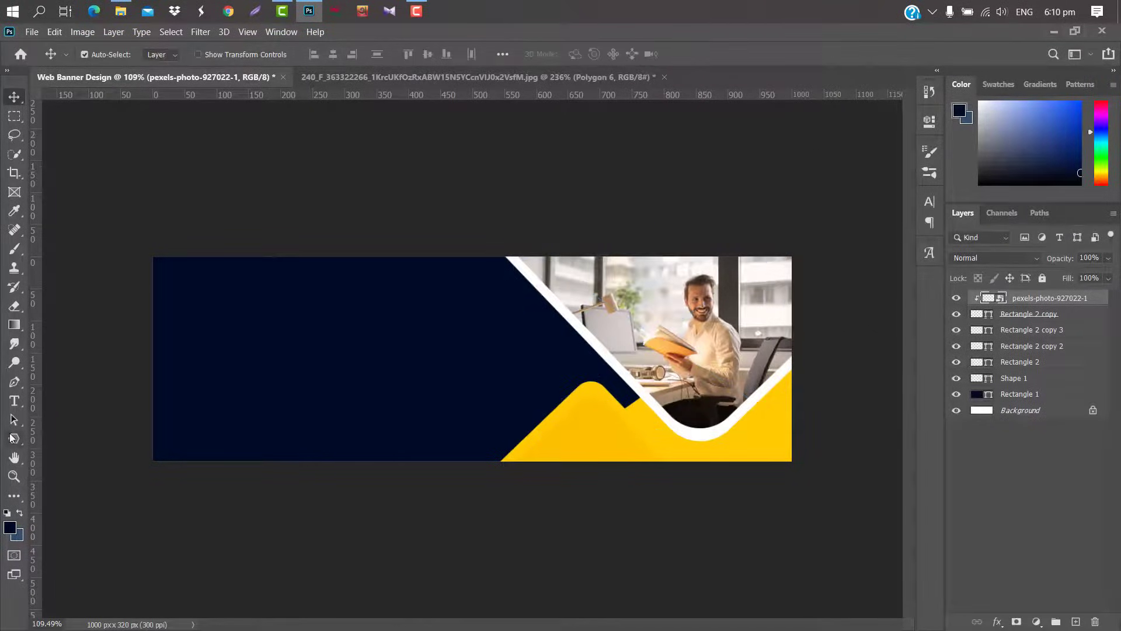
Draw a four-sided star about 26 px wide on the navy area with the Polygon tool's Star option enabled.
{"action": "left_click_drag", "start_coordinate": [13, 438], "coordinate": [76, 476]}
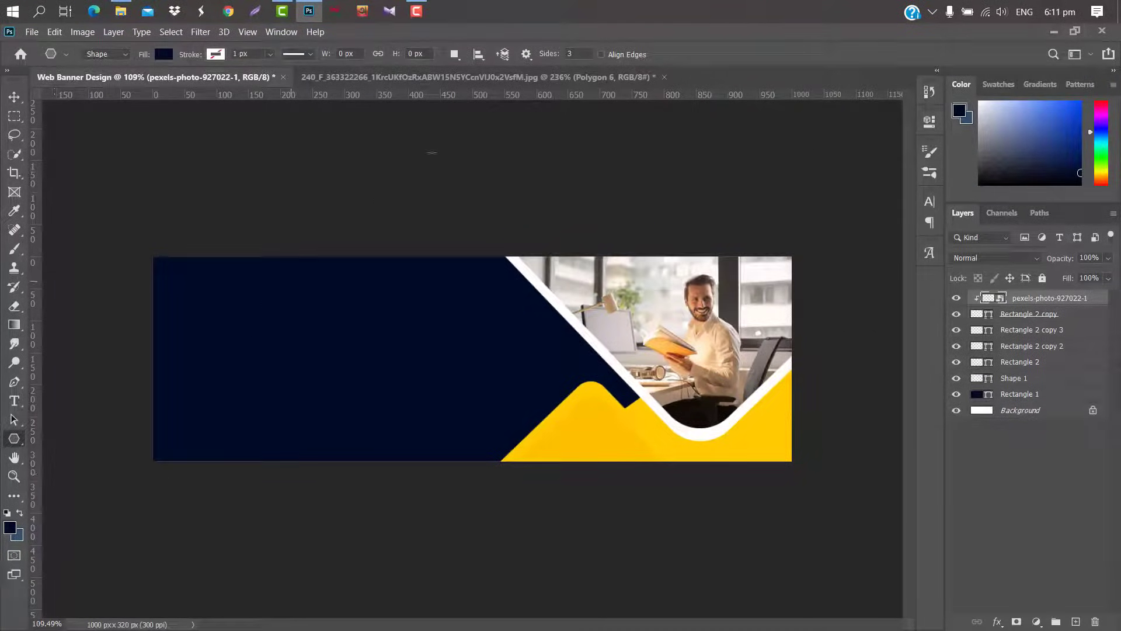
{"action": "left_click", "coordinate": [526, 54]}
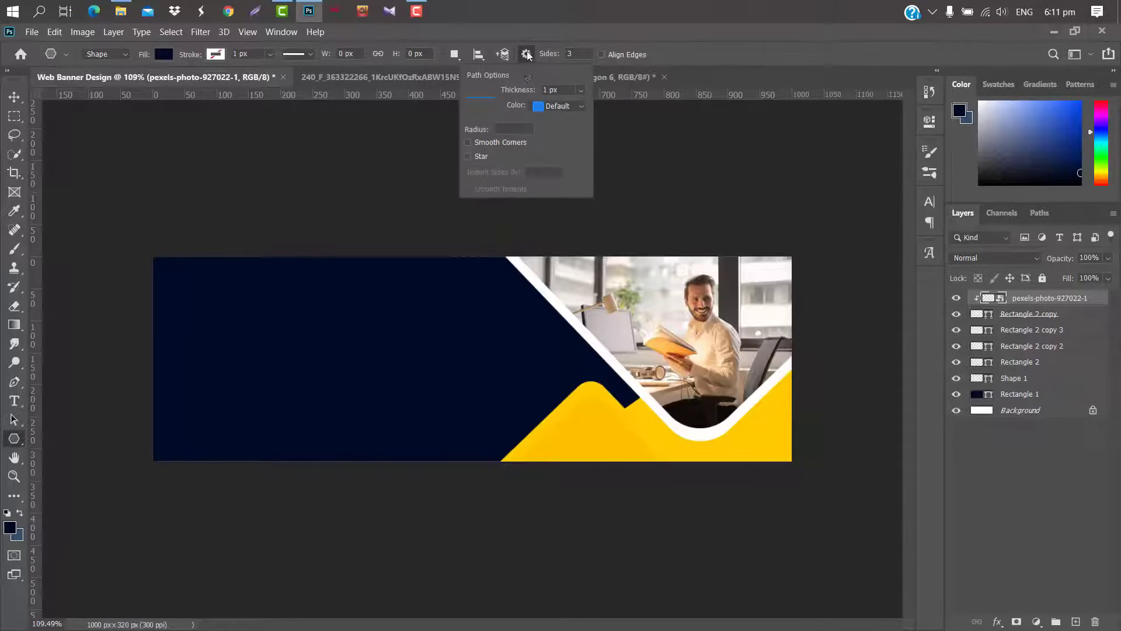
{"action": "left_click", "coordinate": [468, 157]}
{"action": "left_click", "coordinate": [569, 54]}
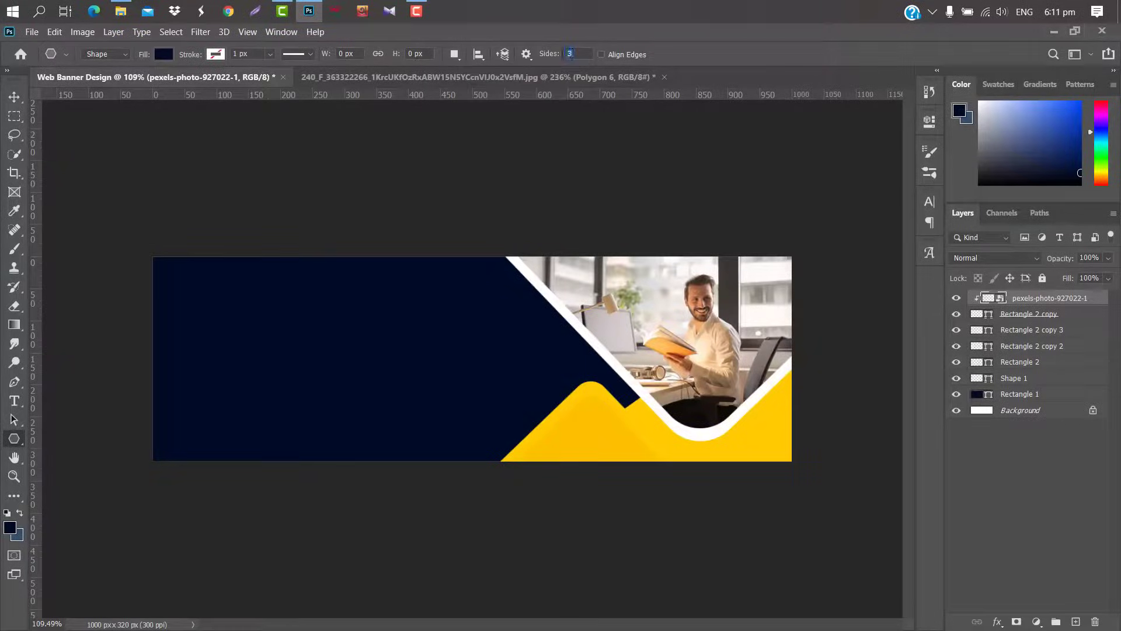
{"action": "type", "text": "4"}
{"action": "left_click_drag", "start_coordinate": [464, 362], "coordinate": [472, 368]}
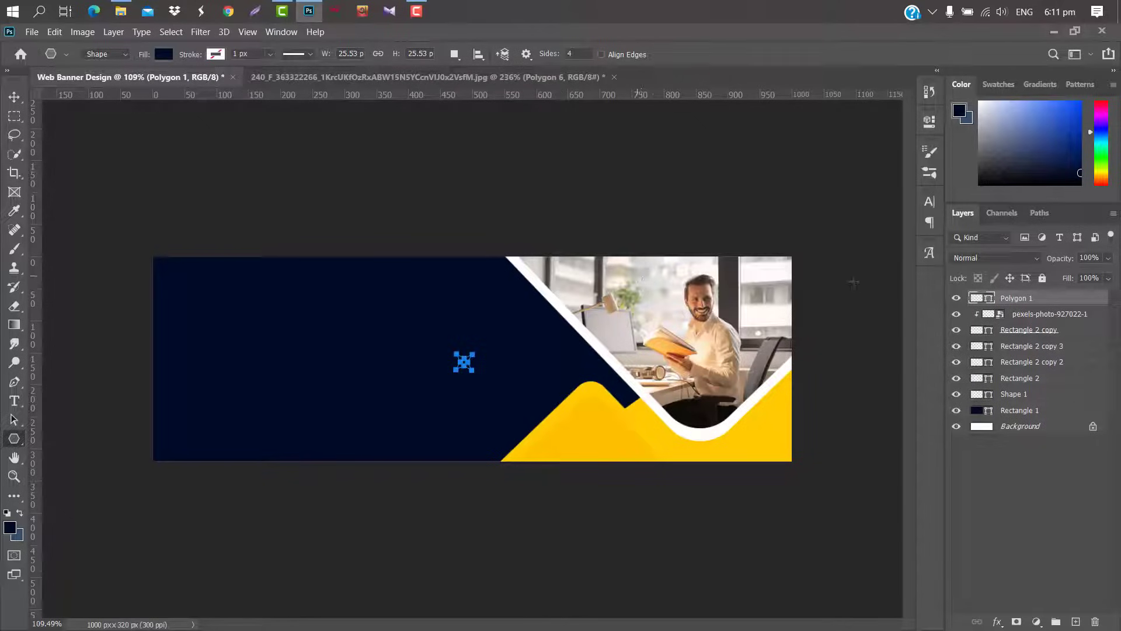
Fill the star with yellow ffcc00 sampled from the banner's yellow shape.
{"action": "double_click", "coordinate": [990, 299]}
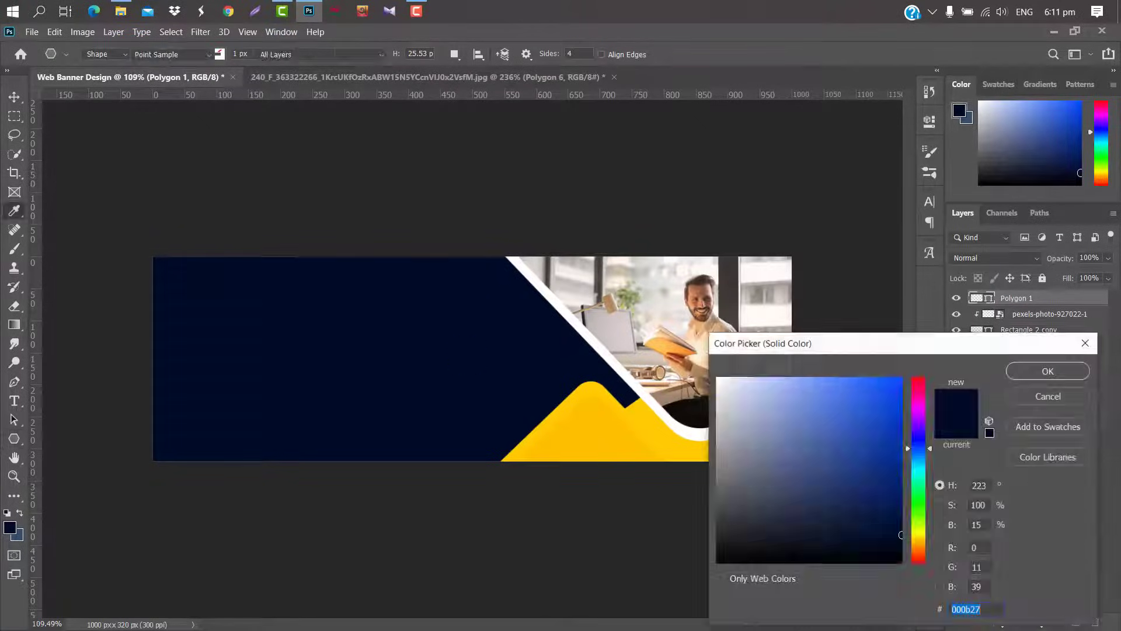
{"action": "left_click", "coordinate": [555, 430]}
{"action": "left_click", "coordinate": [587, 388]}
{"action": "left_click", "coordinate": [1038, 374]}
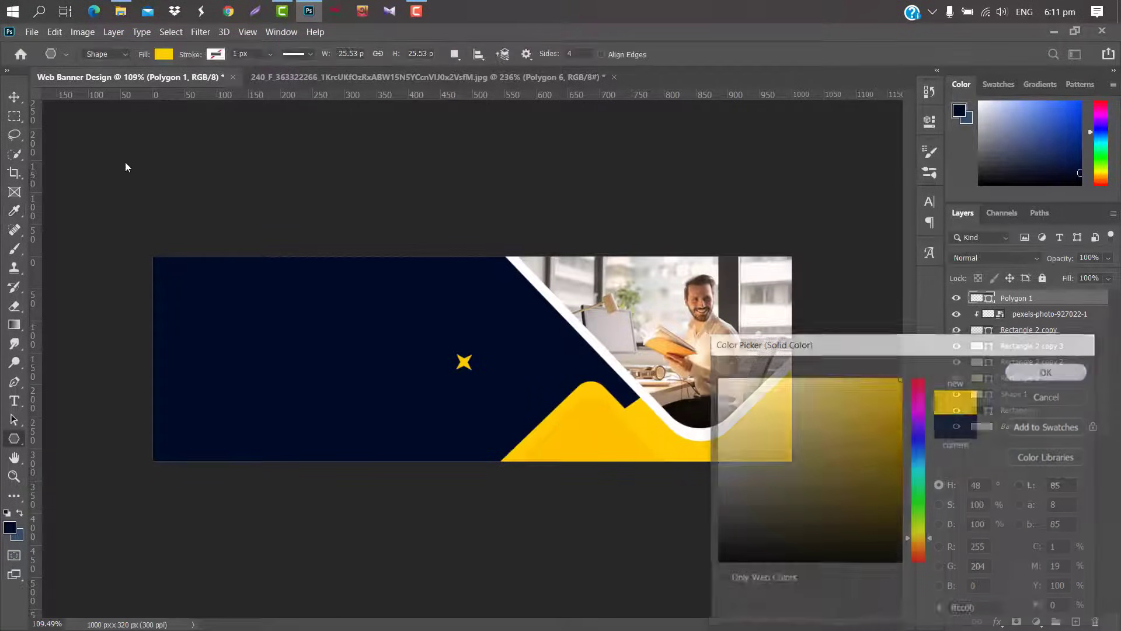
Scale the star down and move it close to the yellow peak's upper-left side.
{"action": "left_click", "coordinate": [10, 100]}
{"action": "scroll", "coordinate": [483, 403], "scroll_direction": "up", "scroll_amount": 5}
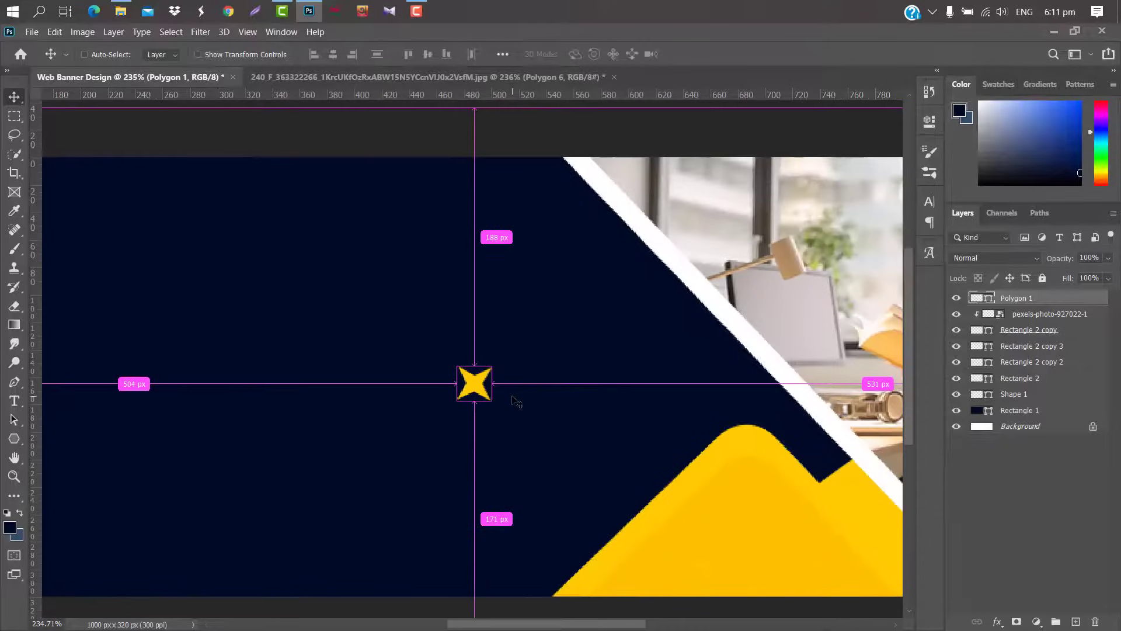
{"action": "key", "text": "ctrl+t"}
{"action": "left_click_drag", "start_coordinate": [491, 366], "coordinate": [582, 434]}
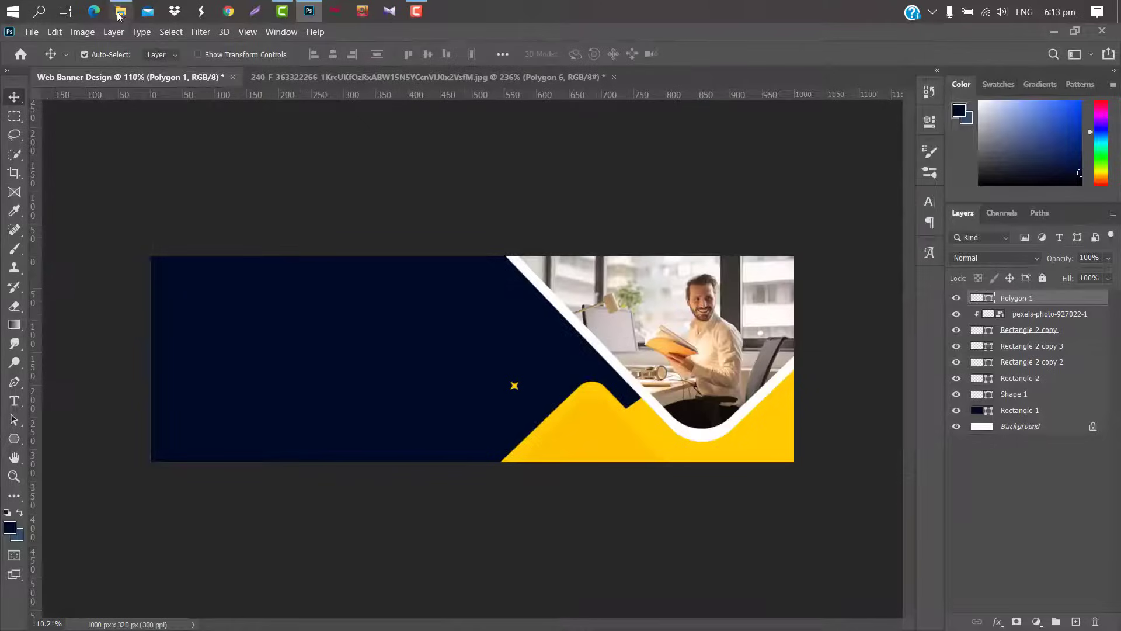
Place the My Chanel Logo 03 White image from the my chanel logo 03 folder on the navy area, scaled down.
{"action": "mouse_move", "coordinate": [121, 11]}
{"action": "left_click", "coordinate": [142, 100]}
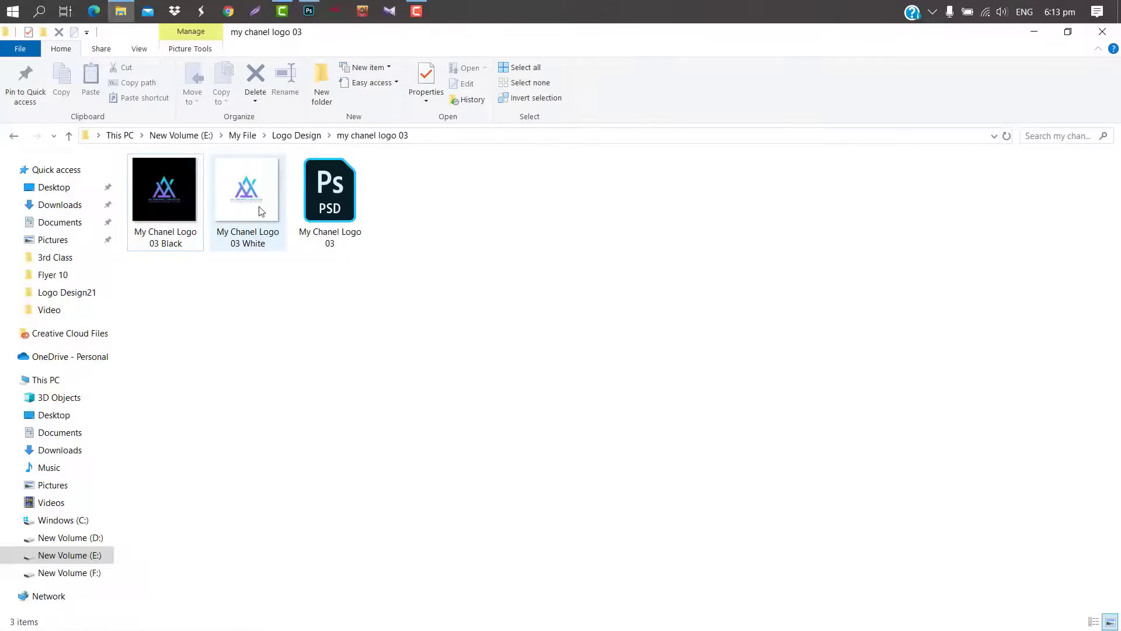
{"action": "left_click_drag", "start_coordinate": [263, 212], "coordinate": [331, 321]}
{"action": "left_click_drag", "start_coordinate": [576, 255], "coordinate": [519, 303]}
{"action": "left_click_drag", "start_coordinate": [488, 356], "coordinate": [480, 323]}
{"action": "left_click", "coordinate": [709, 54]}
Rasterize the logo layer and remove its white background with the Background Eraser at size 700 and 50% tolerance.
{"action": "right_click", "coordinate": [1098, 299]}
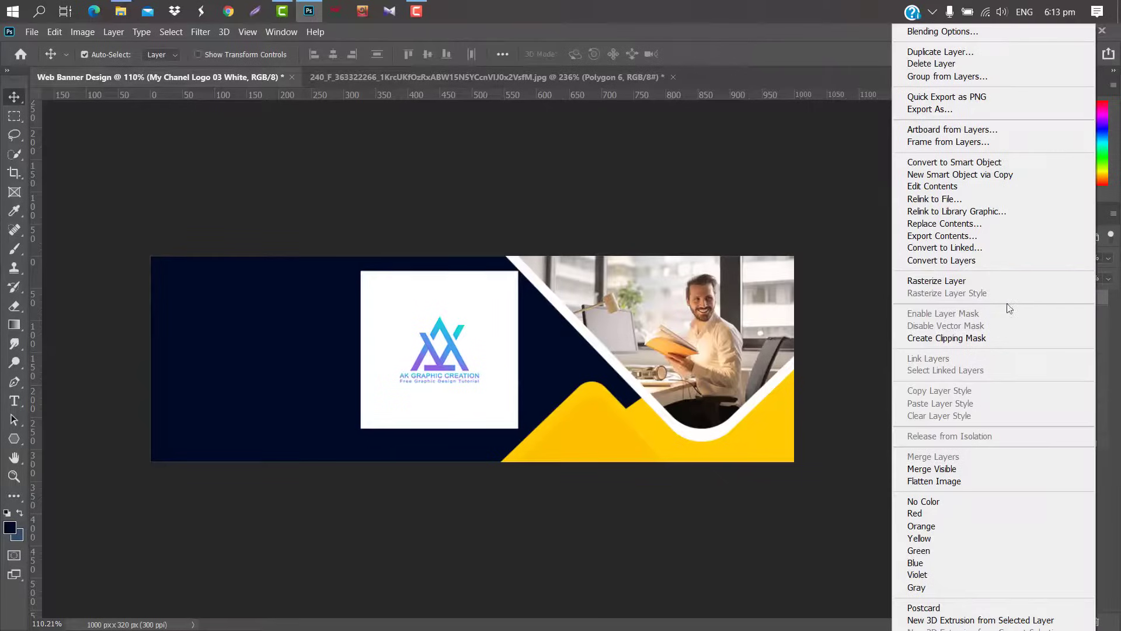
{"action": "left_click", "coordinate": [946, 281]}
{"action": "left_click_drag", "start_coordinate": [14, 305], "coordinate": [53, 318]}
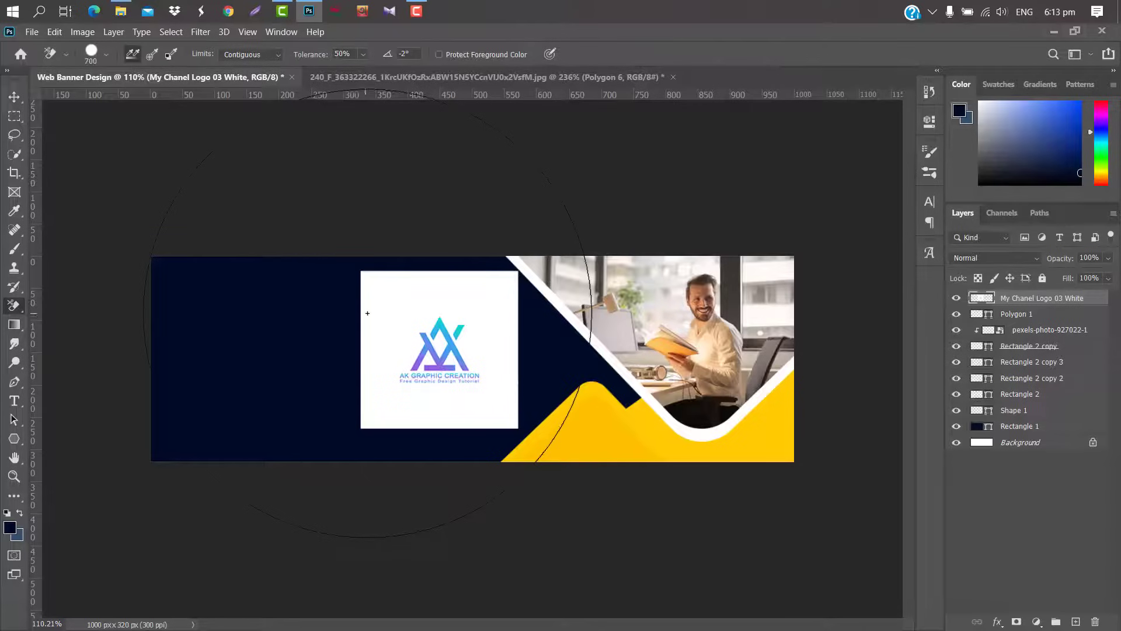
{"action": "left_click", "coordinate": [406, 313]}
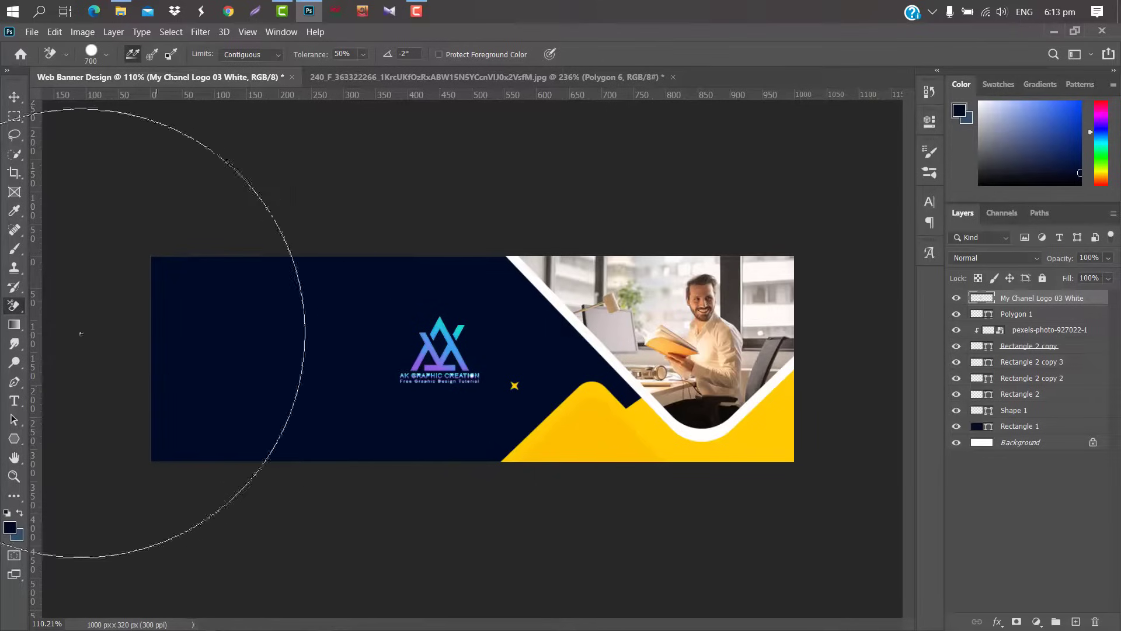
Erase the two caption lines beneath the logo symbol with the Eraser reduced to a 45 px brush.
{"action": "left_click", "coordinate": [14, 306]}
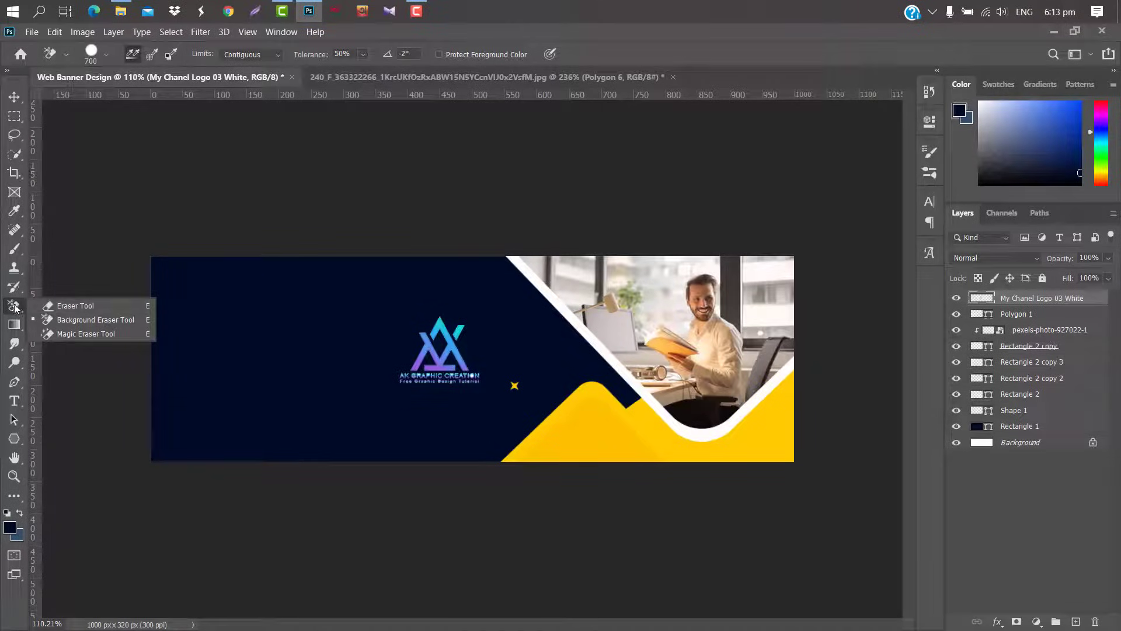
{"action": "left_click", "coordinate": [73, 306]}
{"action": "scroll", "coordinate": [455, 392], "scroll_direction": "up", "scroll_amount": 5}
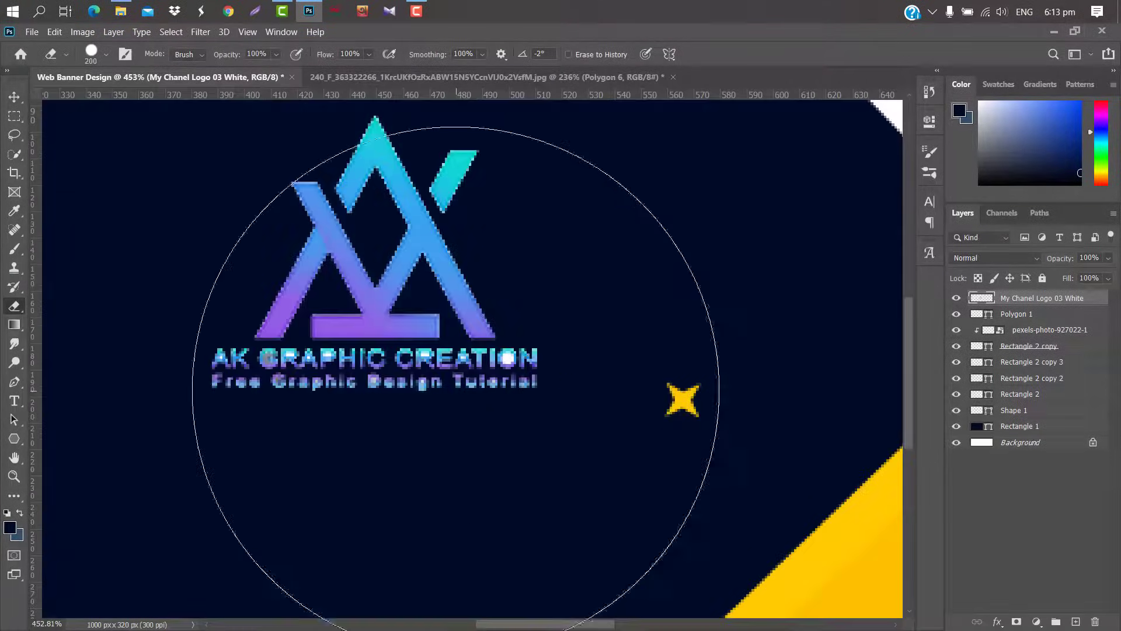
{"action": "key", "text": "bracketleft"}
{"action": "key", "text": "bracketleft"}
{"action": "key", "text": "bracketleft"}
{"action": "key", "text": "bracketleft"}
{"action": "key", "text": "bracketleft"}
{"action": "key", "text": "bracketleft"}
{"action": "key", "text": "bracketleft"}
{"action": "key", "text": "bracketleft"}
{"action": "key", "text": "bracketleft"}
{"action": "key", "text": "bracketleft"}
{"action": "mouse_move", "coordinate": [528, 397]}
{"action": "left_mouse_down"}
{"action": "mouse_move", "coordinate": [436, 426]}
{"action": "mouse_move", "coordinate": [396, 409]}
{"action": "mouse_move", "coordinate": [268, 413]}
{"action": "mouse_move", "coordinate": [111, 388]}
{"action": "left_mouse_up"}
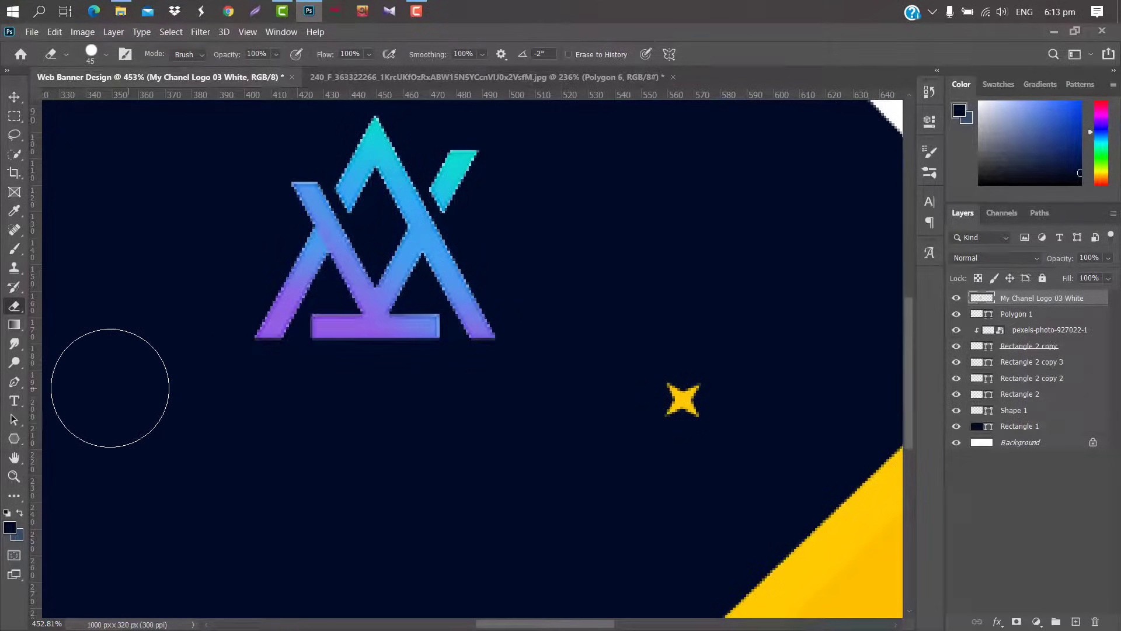
Apply a Color Overlay in yellow ffcc00 at 100% opacity to the logo layer.
{"action": "left_click", "coordinate": [14, 98]}
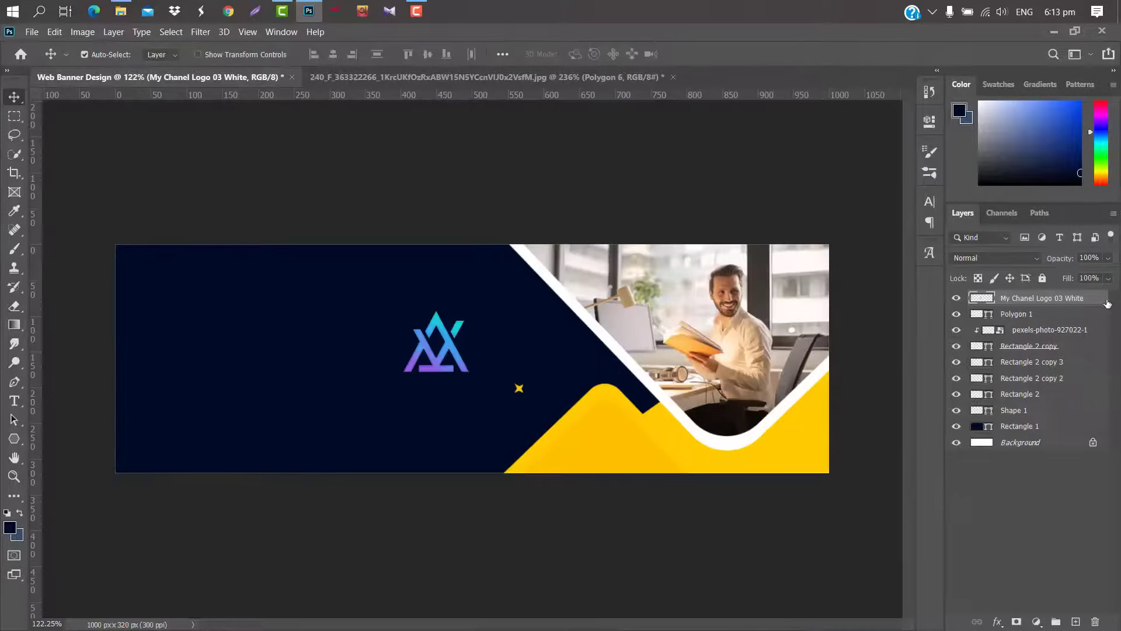
{"action": "double_click", "coordinate": [1108, 302]}
{"action": "left_click", "coordinate": [617, 259]}
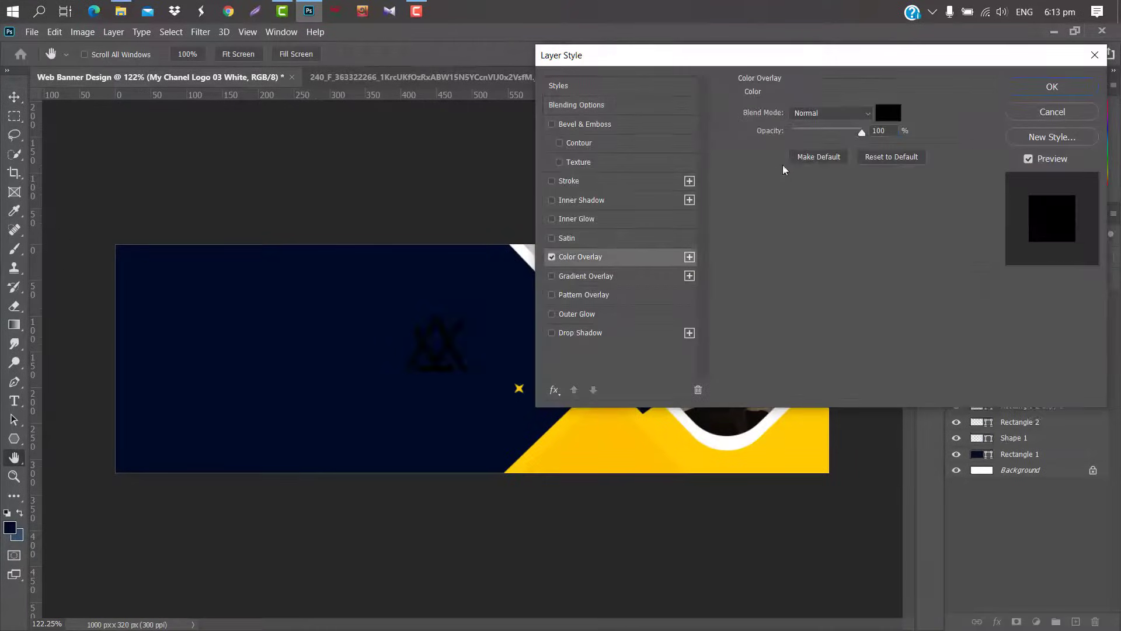
{"action": "left_click", "coordinate": [888, 113]}
{"action": "left_click", "coordinate": [653, 445]}
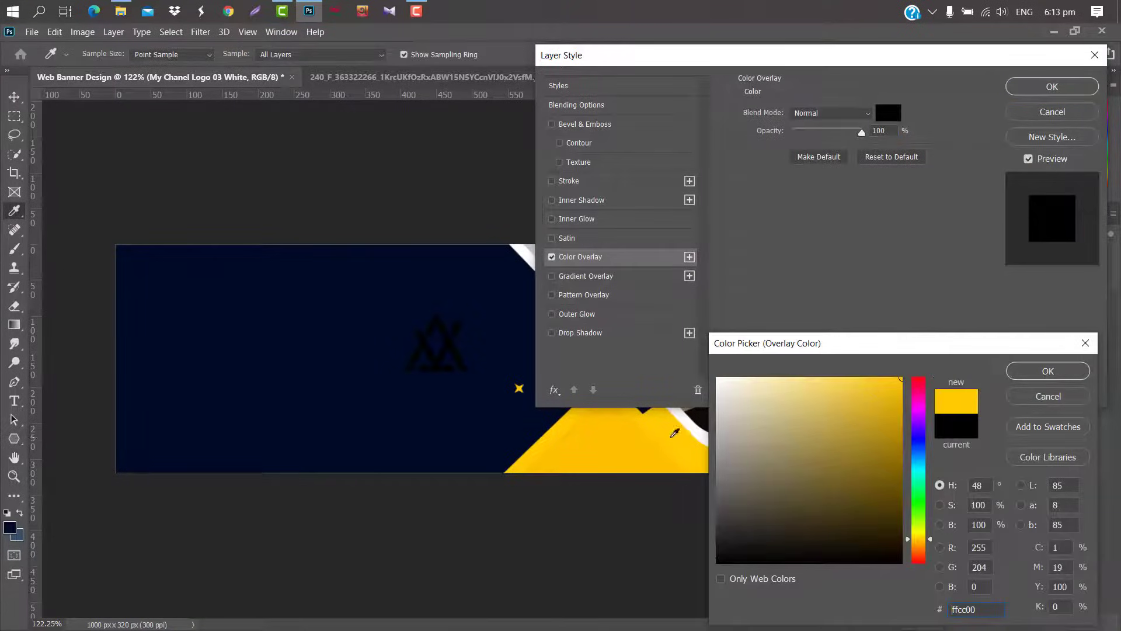
{"action": "left_click", "coordinate": [1035, 368]}
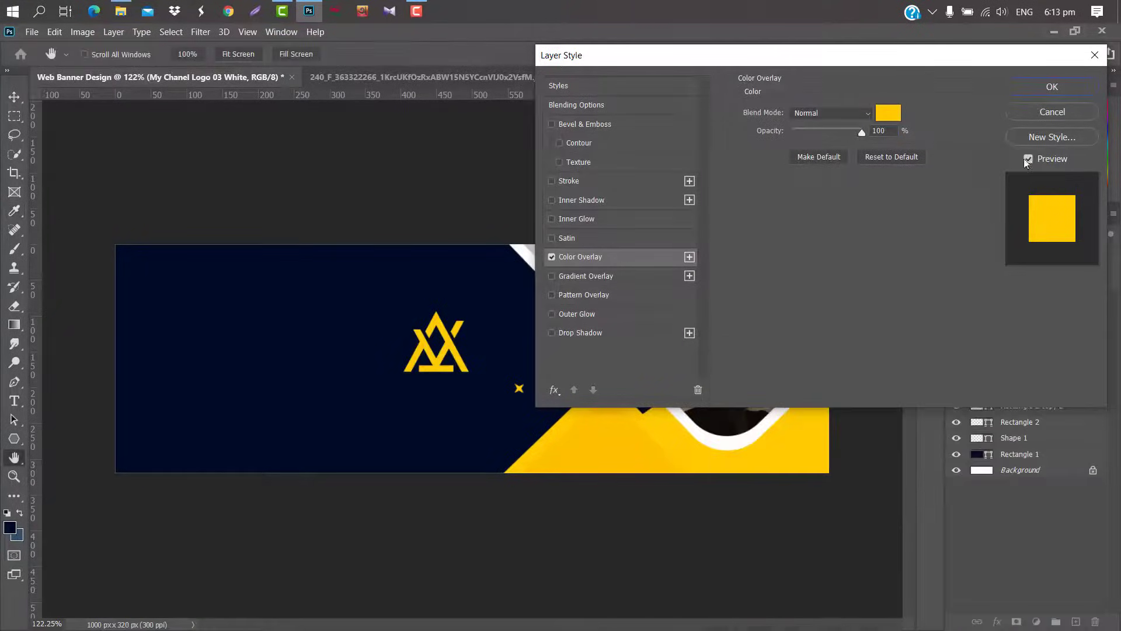
{"action": "left_click", "coordinate": [1052, 86]}
Scale the logo to about 42.16% and move it to the banner's upper-left corner.
{"action": "key", "text": "ctrl+t"}
{"action": "left_click_drag", "start_coordinate": [467, 306], "coordinate": [160, 279]}
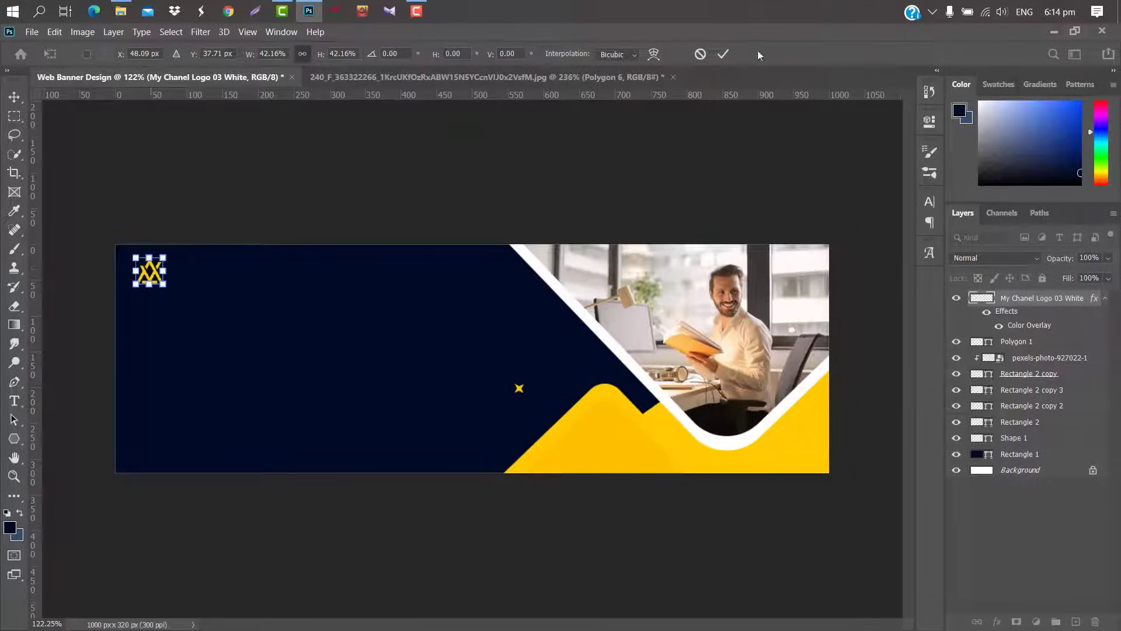
{"action": "left_click", "coordinate": [723, 54]}
Add a text layer reading "Graphic Creation" beside the logo.
{"action": "left_click", "coordinate": [14, 401]}
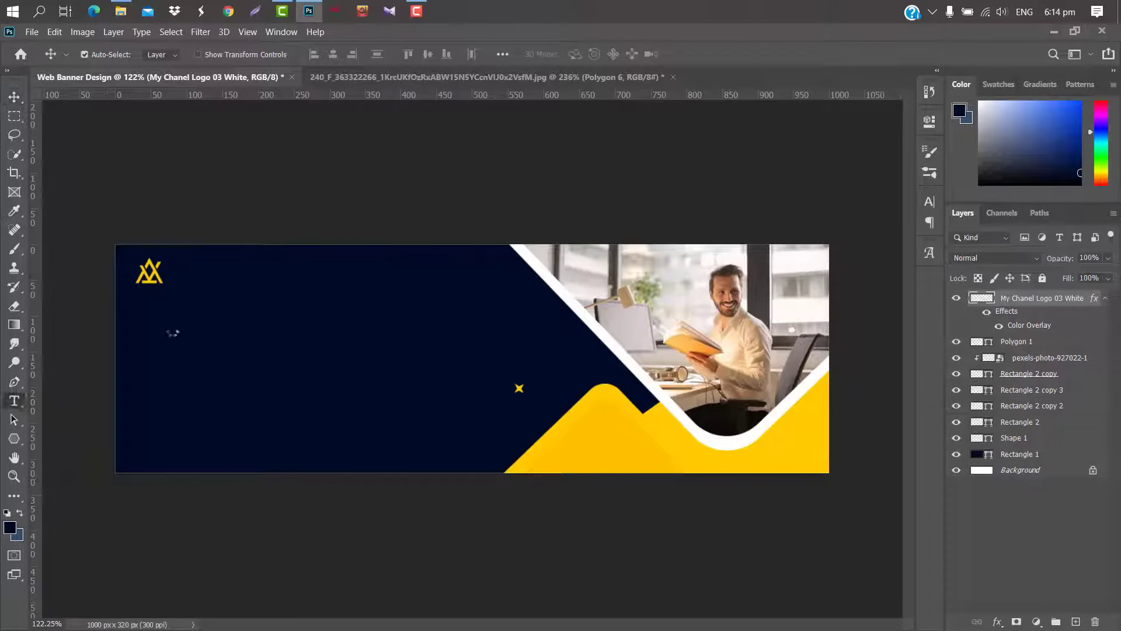
{"action": "left_click", "coordinate": [183, 287]}
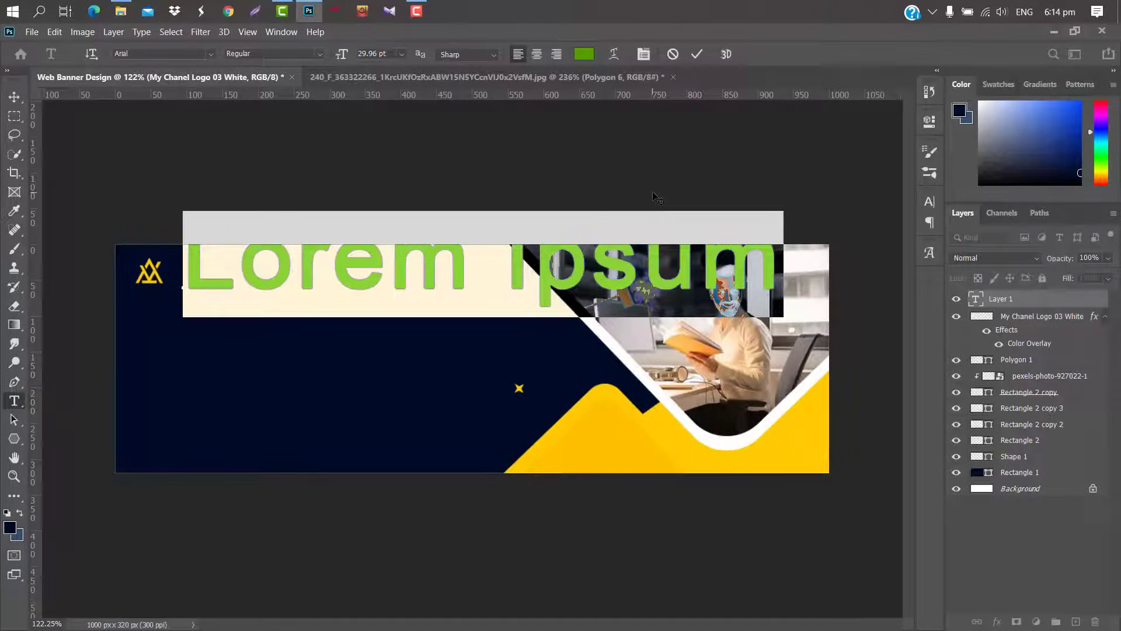
{"action": "key", "text": "BackSpace"}
{"action": "type", "text": "G"}
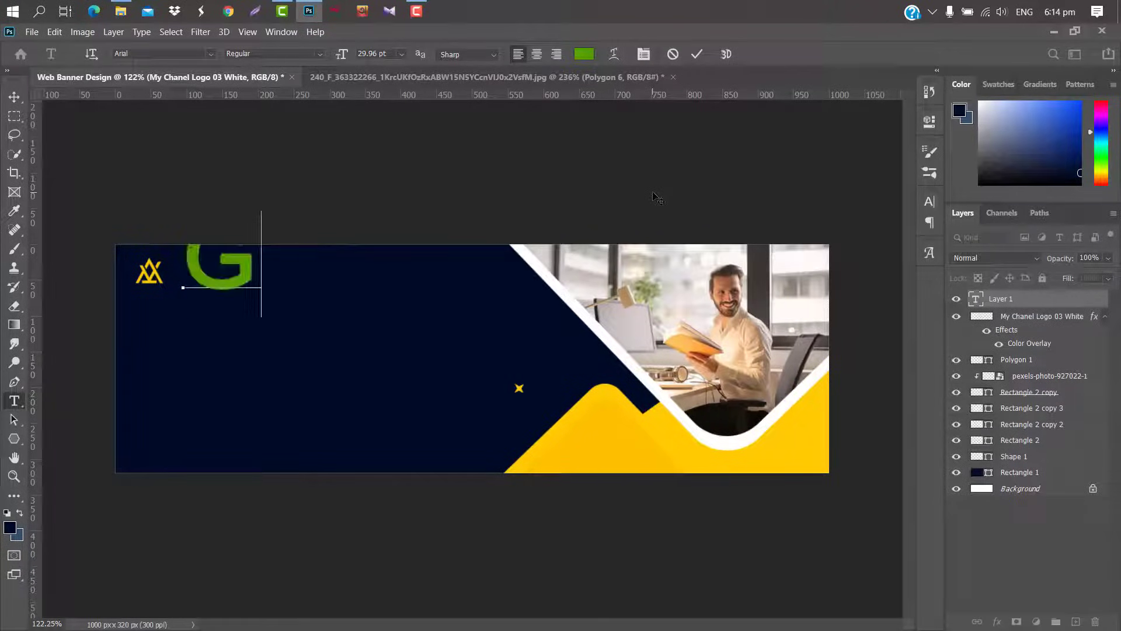
{"action": "type", "text": "raphic Creat"}
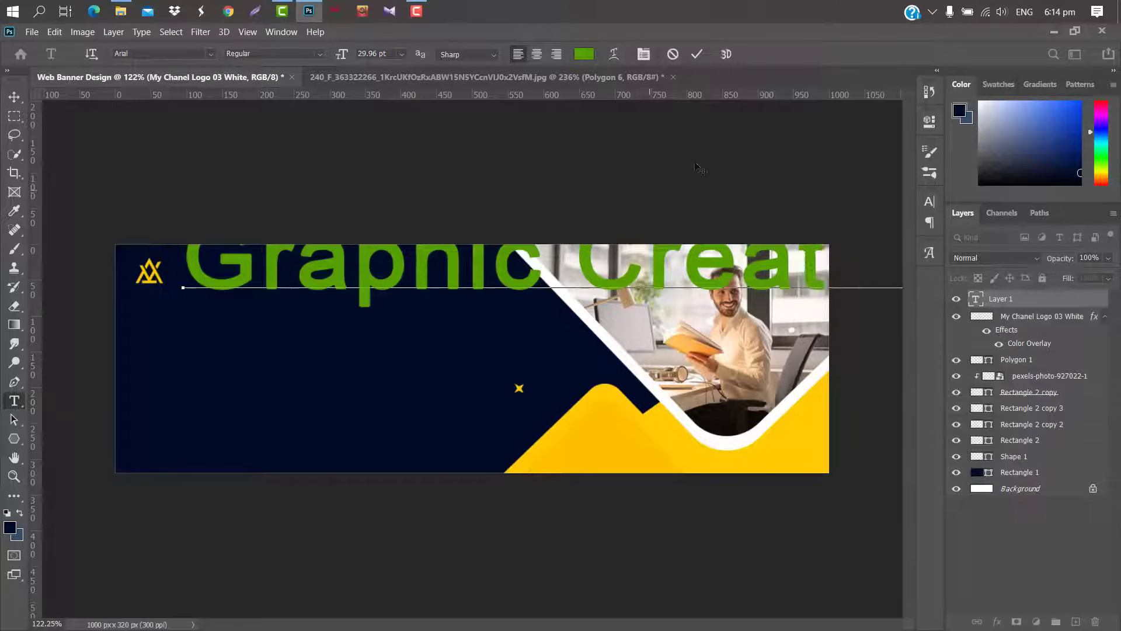
{"action": "left_click", "coordinate": [698, 55]}
Scale the "Graphic Creation" text to about 13.53% and position it directly right of the logo.
{"action": "key", "text": "ctrl+t"}
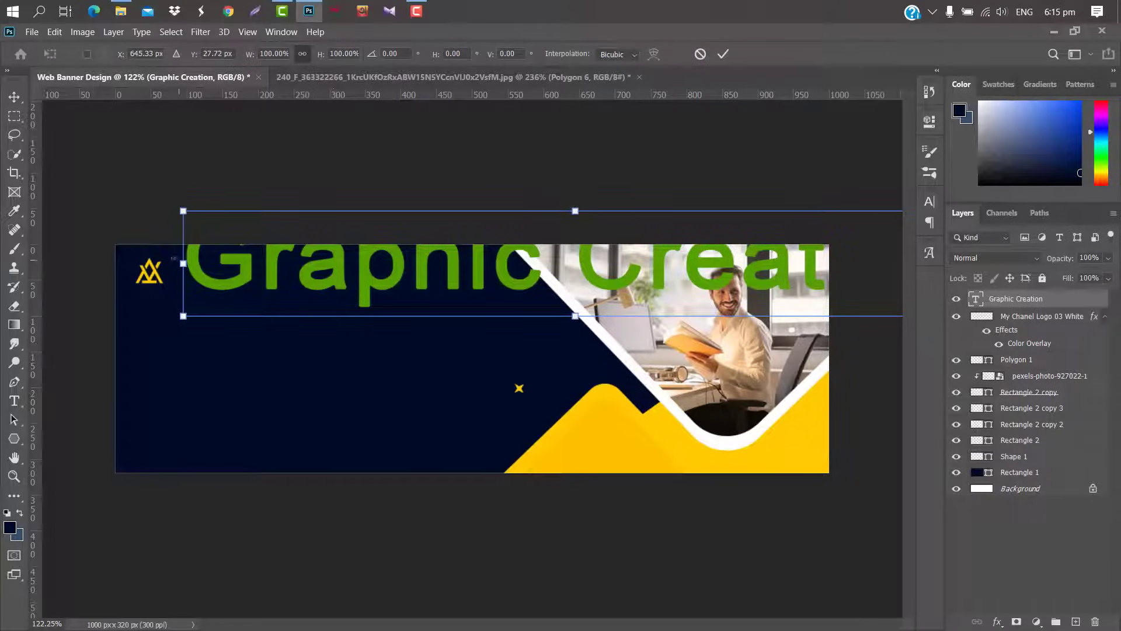
{"action": "left_click_drag", "start_coordinate": [181, 262], "coordinate": [757, 264]}
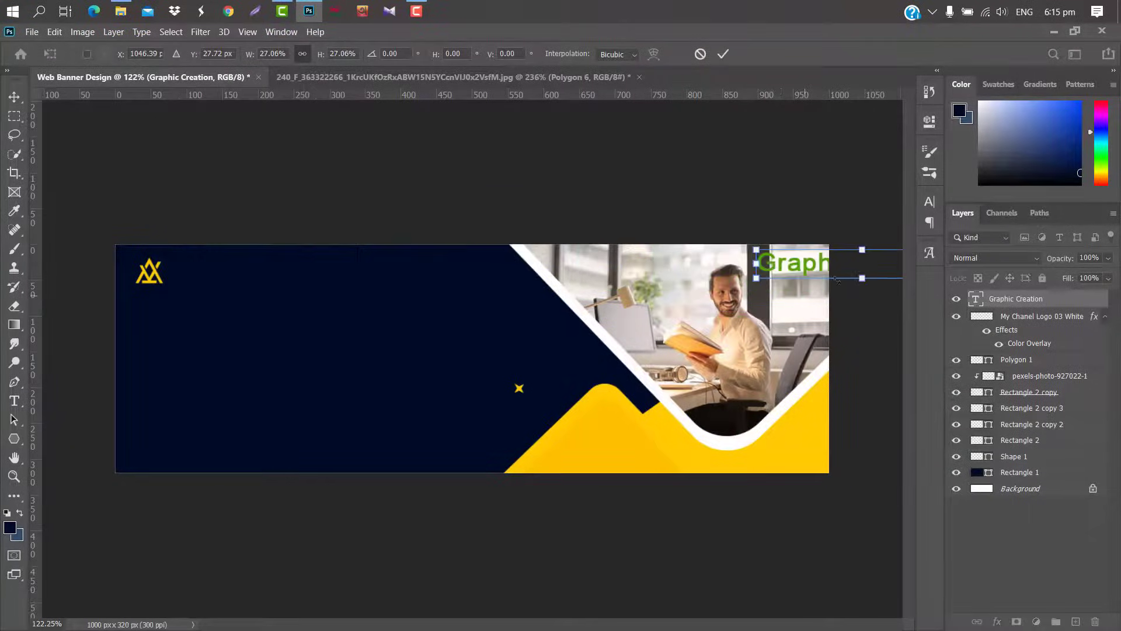
{"action": "left_click_drag", "start_coordinate": [857, 271], "coordinate": [472, 276]}
{"action": "left_click_drag", "start_coordinate": [577, 264], "coordinate": [473, 270]}
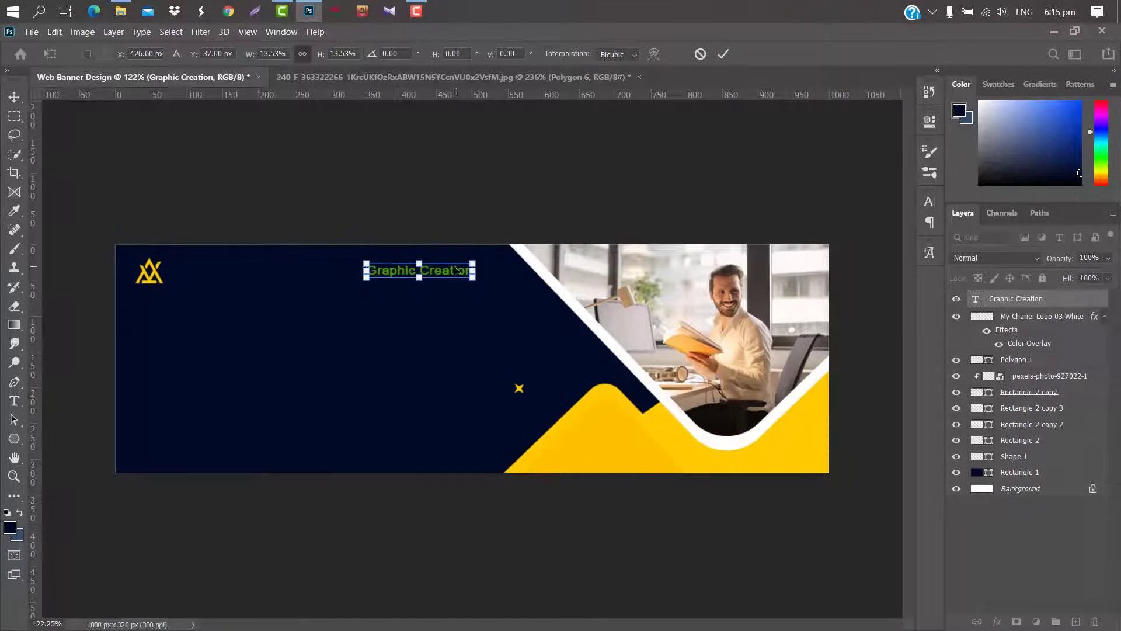
{"action": "left_click_drag", "start_coordinate": [399, 280], "coordinate": [208, 280]}
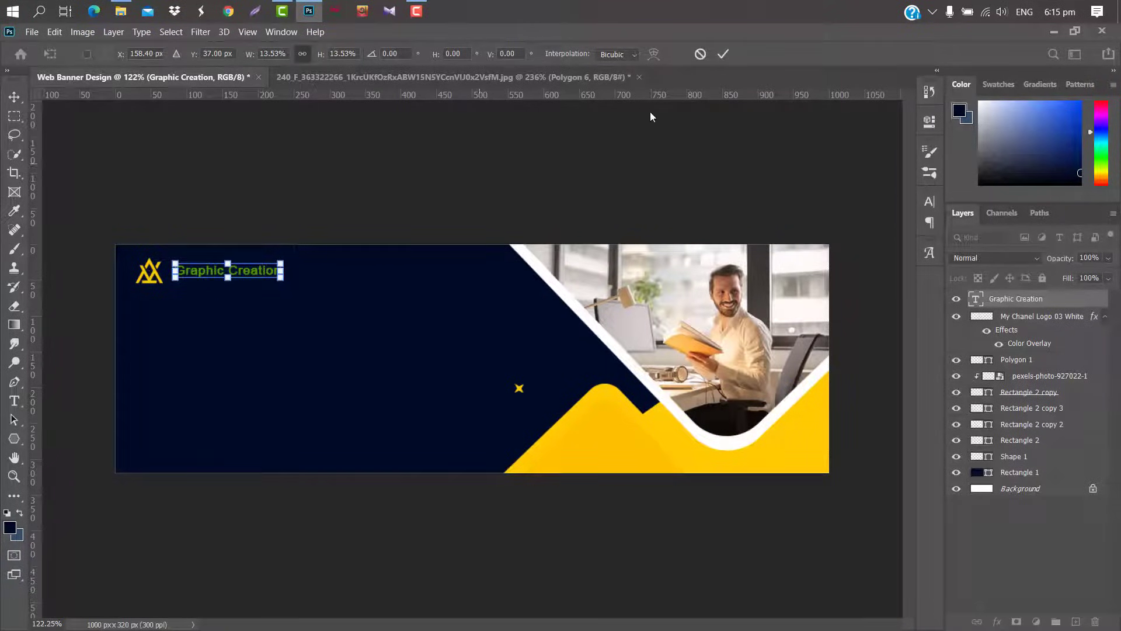
{"action": "left_click", "coordinate": [723, 55]}
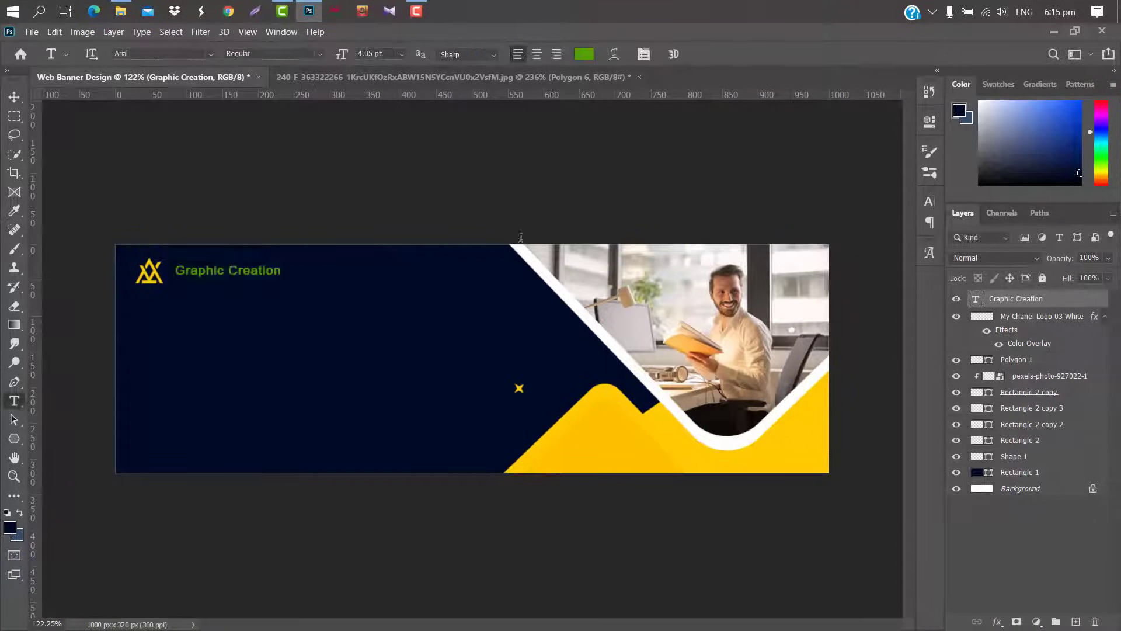
Set the "Graphic Creation" text color to white ffffff.
{"action": "left_click", "coordinate": [929, 202]}
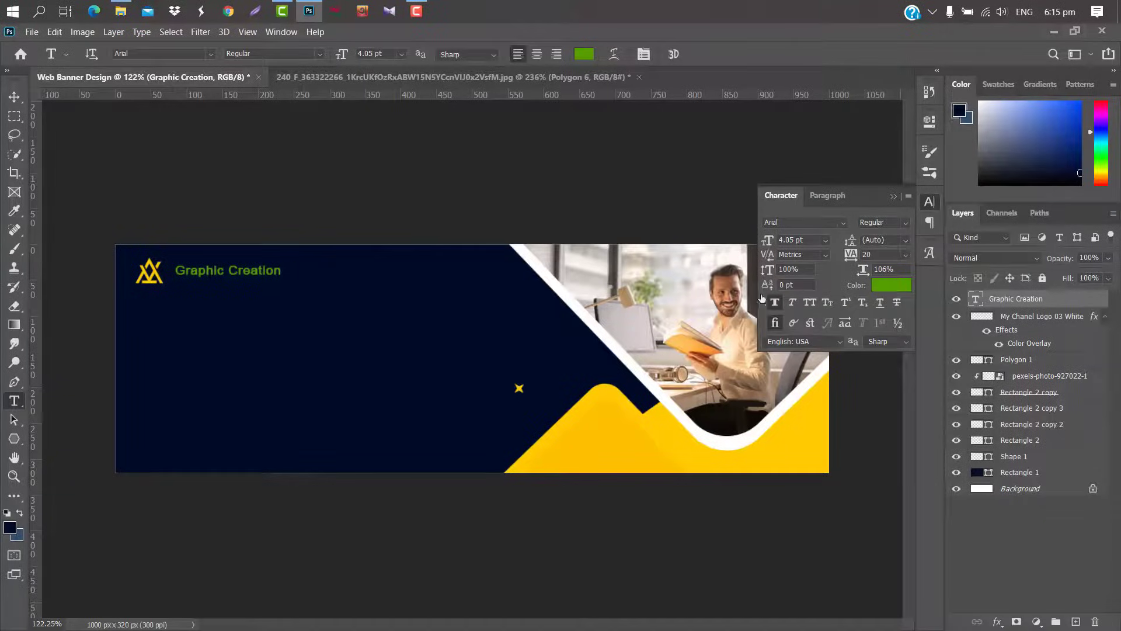
{"action": "left_click", "coordinate": [891, 285]}
{"action": "left_click_drag", "start_coordinate": [776, 401], "coordinate": [717, 377]}
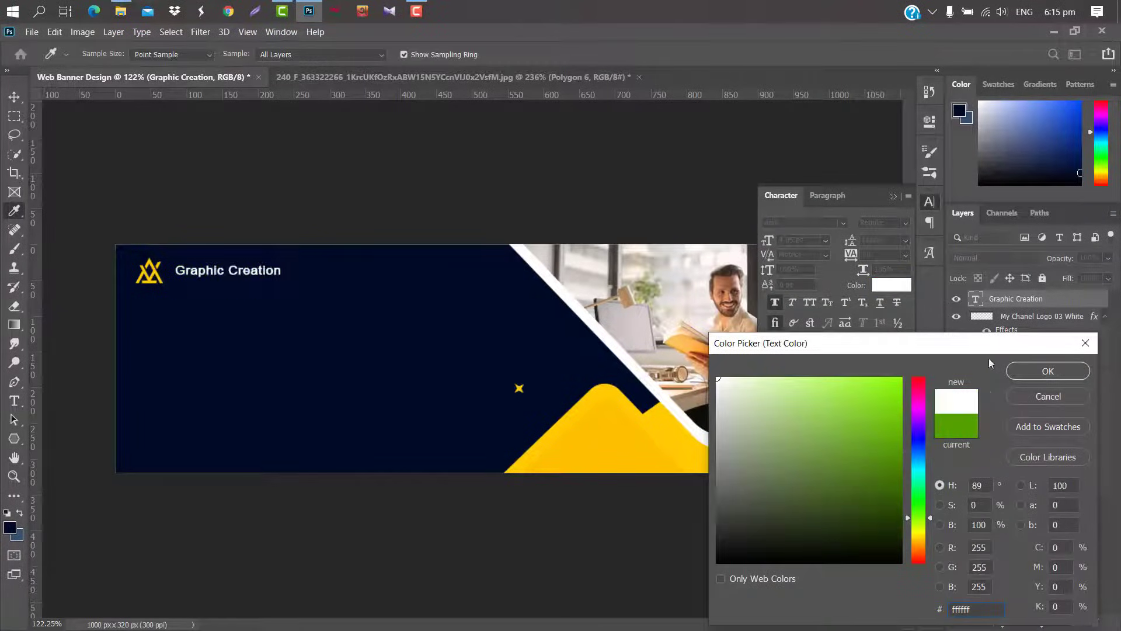
{"action": "left_click", "coordinate": [1037, 374]}
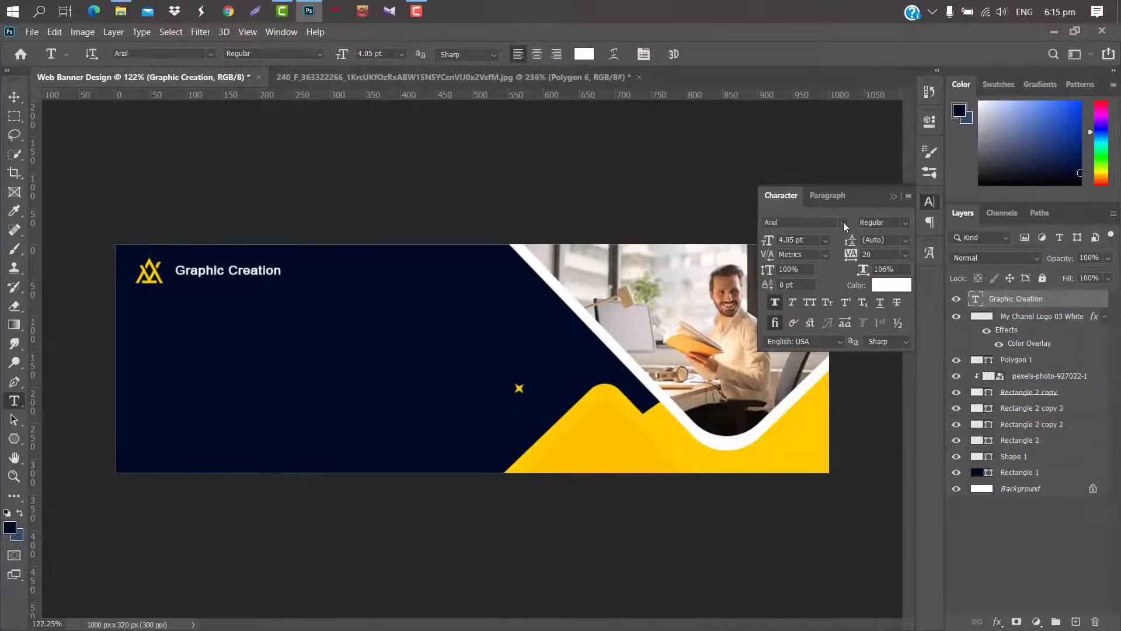
Set the "Graphic Creation" text to the Robot Reavers font in Italic style.
{"action": "left_click", "coordinate": [842, 224]}
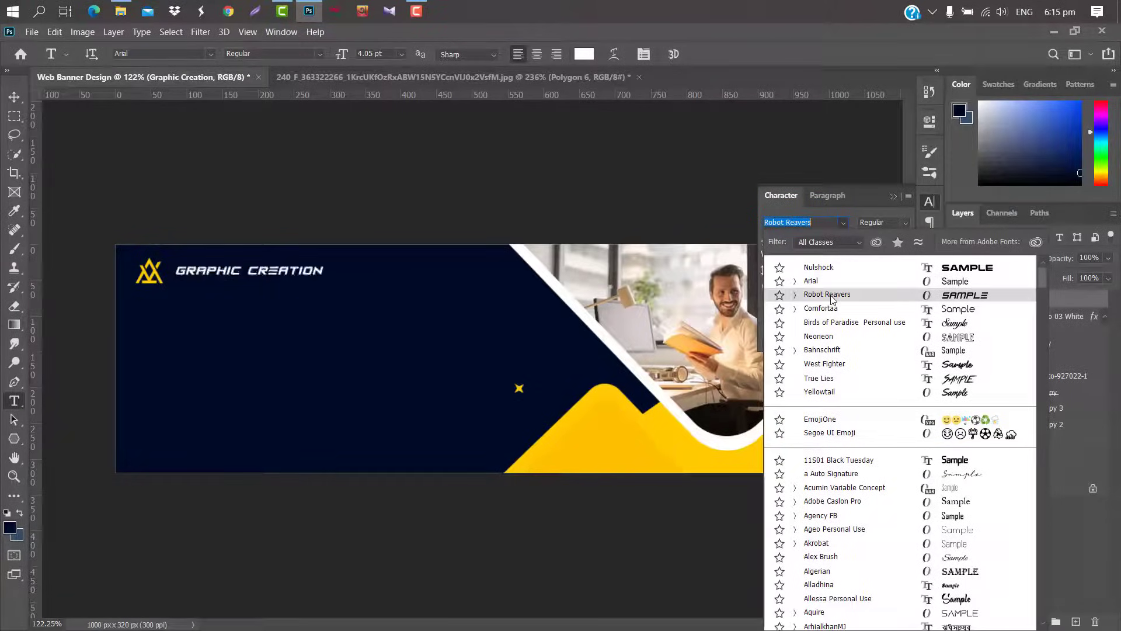
{"action": "left_click", "coordinate": [827, 295]}
{"action": "left_click", "coordinate": [908, 225]}
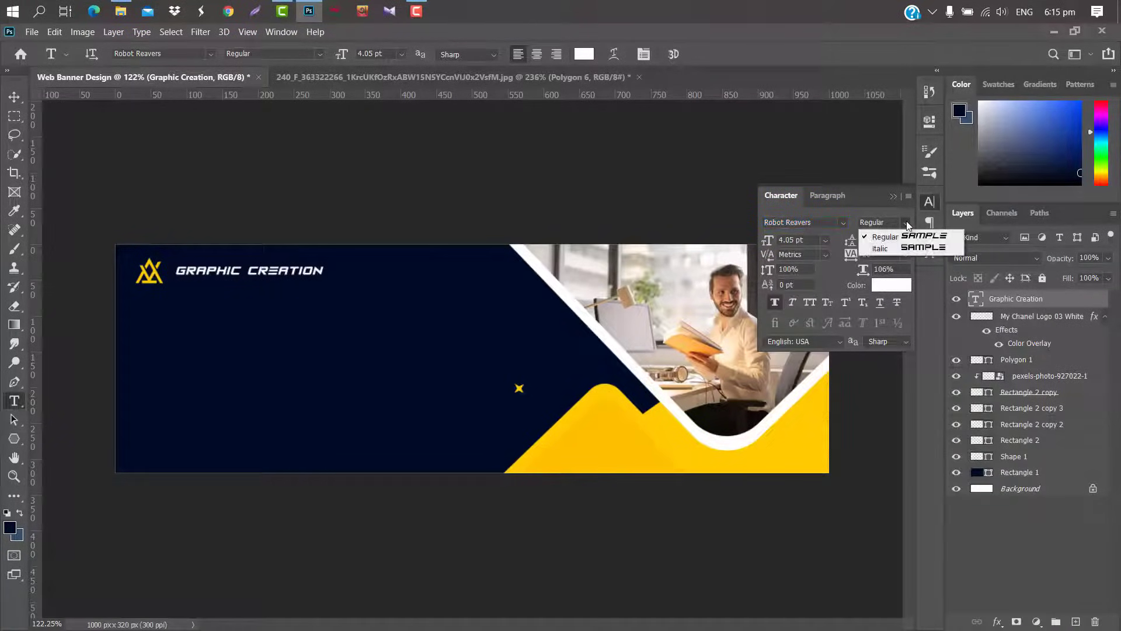
{"action": "left_click", "coordinate": [876, 245]}
{"action": "left_click", "coordinate": [893, 196]}
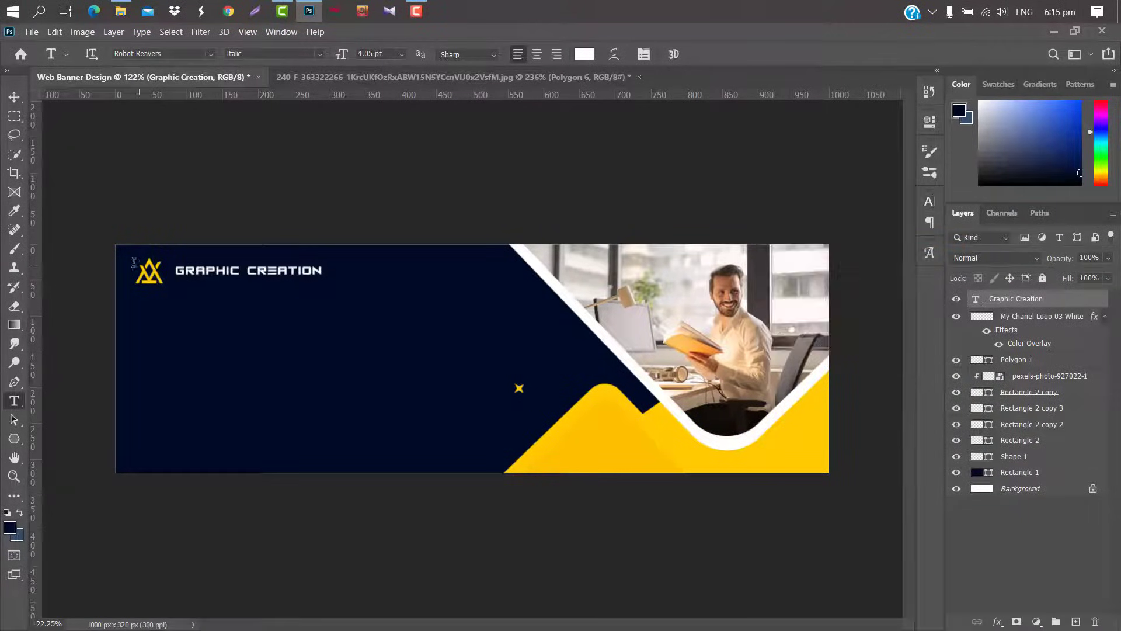
Shrink the logo slightly and place it close beside the "Graphic Creation" text.
{"action": "key", "text": "v"}
{"action": "left_click", "coordinate": [166, 281]}
{"action": "key", "text": "ctrl+t"}
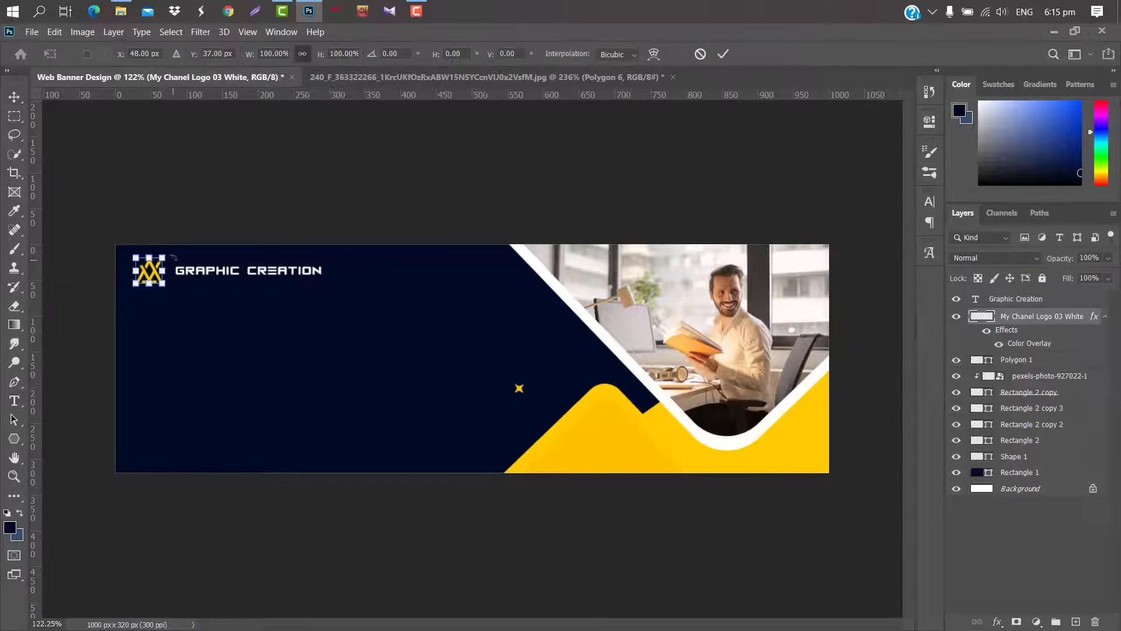
{"action": "left_click_drag", "start_coordinate": [167, 256], "coordinate": [160, 271]}
{"action": "left_click", "coordinate": [730, 54]}
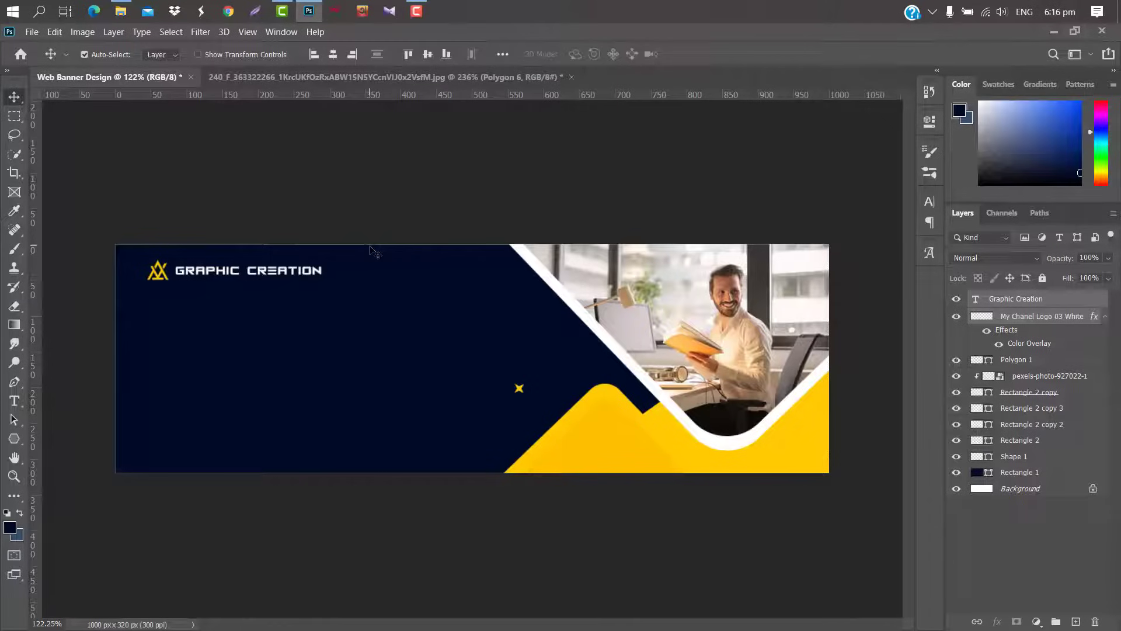
Nudge the logo and "Graphic Creation" text together slightly downward on the banner.
{"action": "key", "text": "Down"}
{"action": "key", "text": "Down"}
{"action": "key", "text": "Down"}
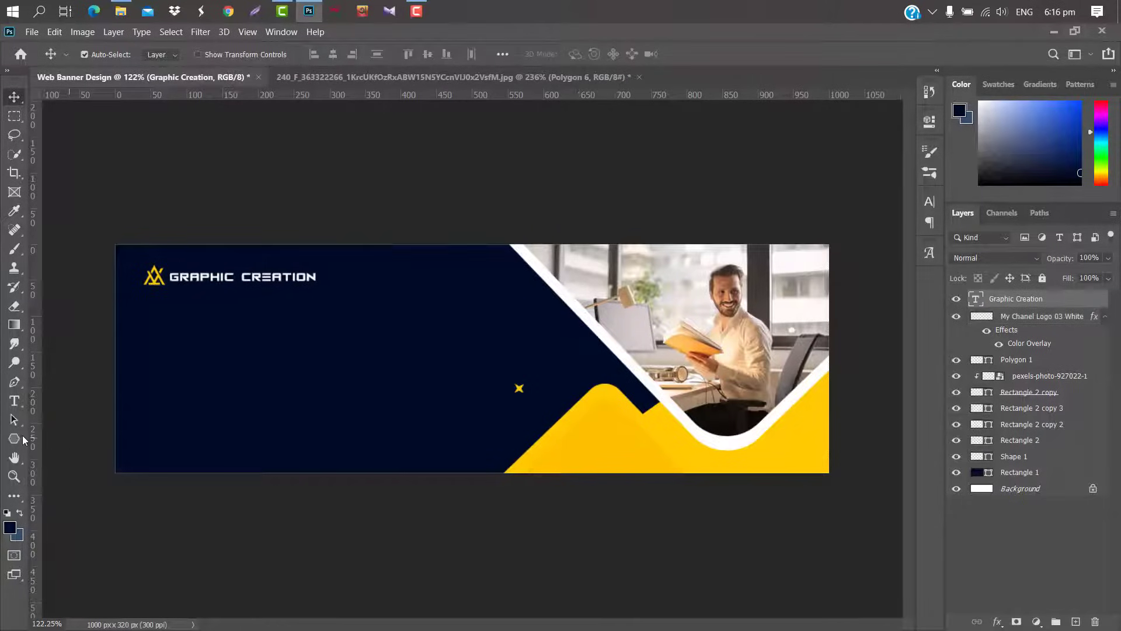
Draw a thin rectangle about 66 × 7 px below the logo and round its corners.
{"action": "left_click", "coordinate": [13, 437]}
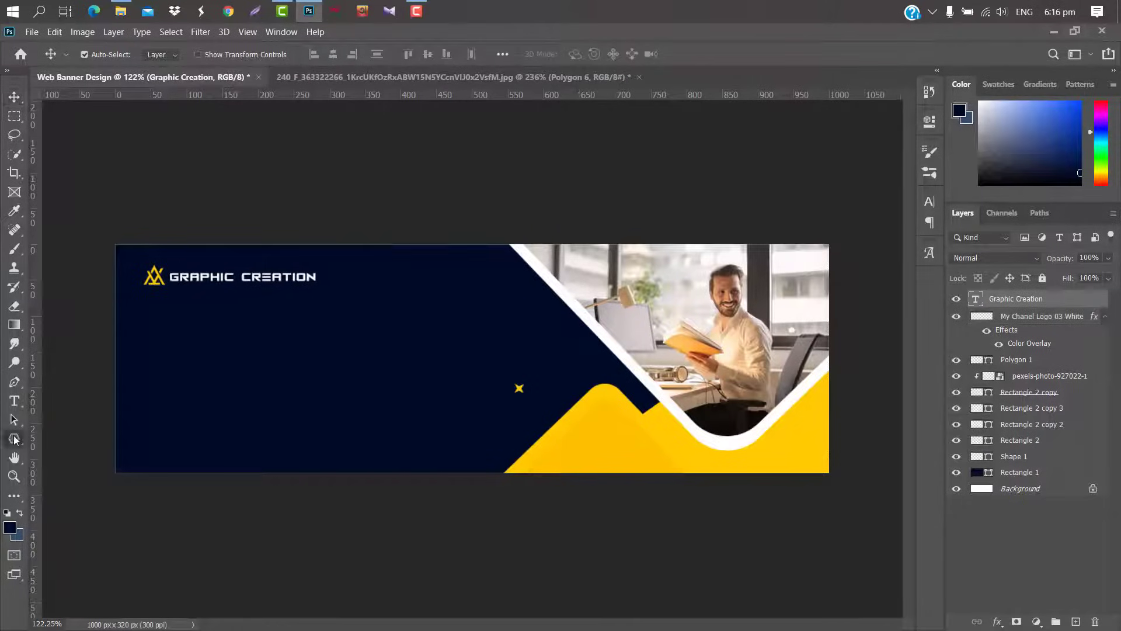
{"action": "left_click", "coordinate": [71, 438]}
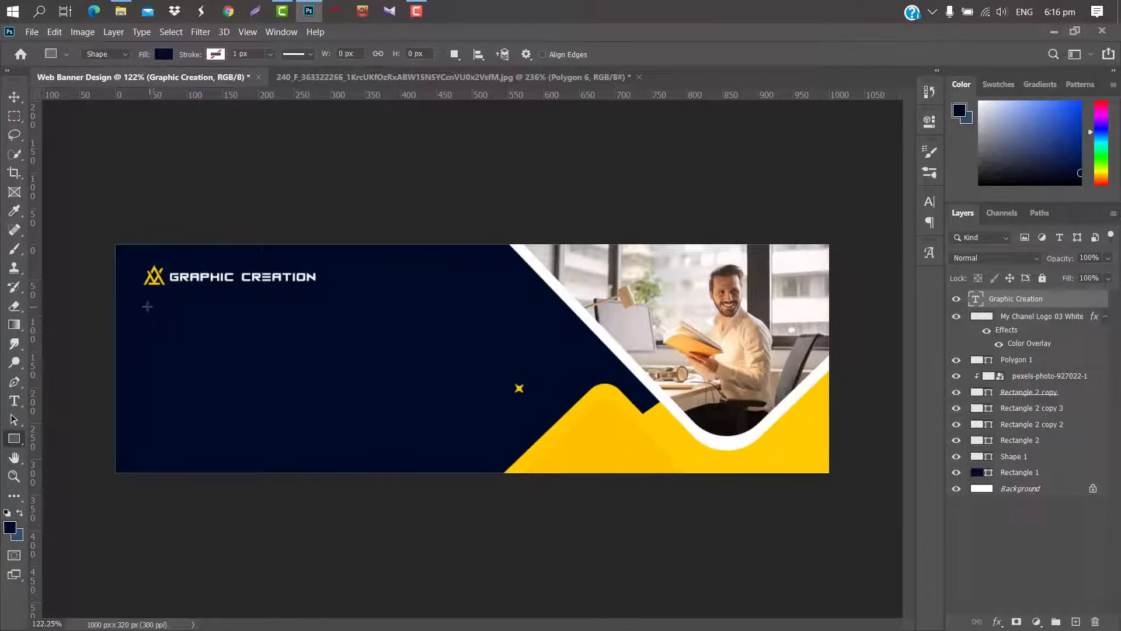
{"action": "left_click_drag", "start_coordinate": [142, 305], "coordinate": [190, 310]}
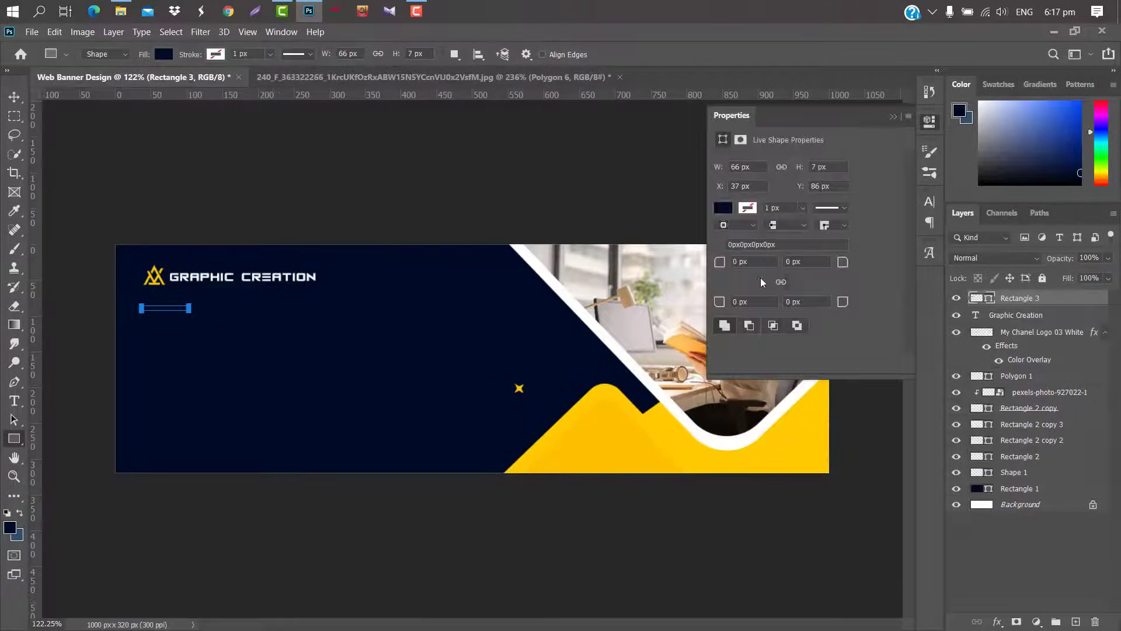
{"action": "left_click_drag", "start_coordinate": [719, 269], "coordinate": [836, 270]}
{"action": "left_click_drag", "start_coordinate": [828, 227], "coordinate": [825, 225]}
Fill the thin bar white and move it slightly up, aligned with the logo's left edge.
{"action": "left_click", "coordinate": [721, 208]}
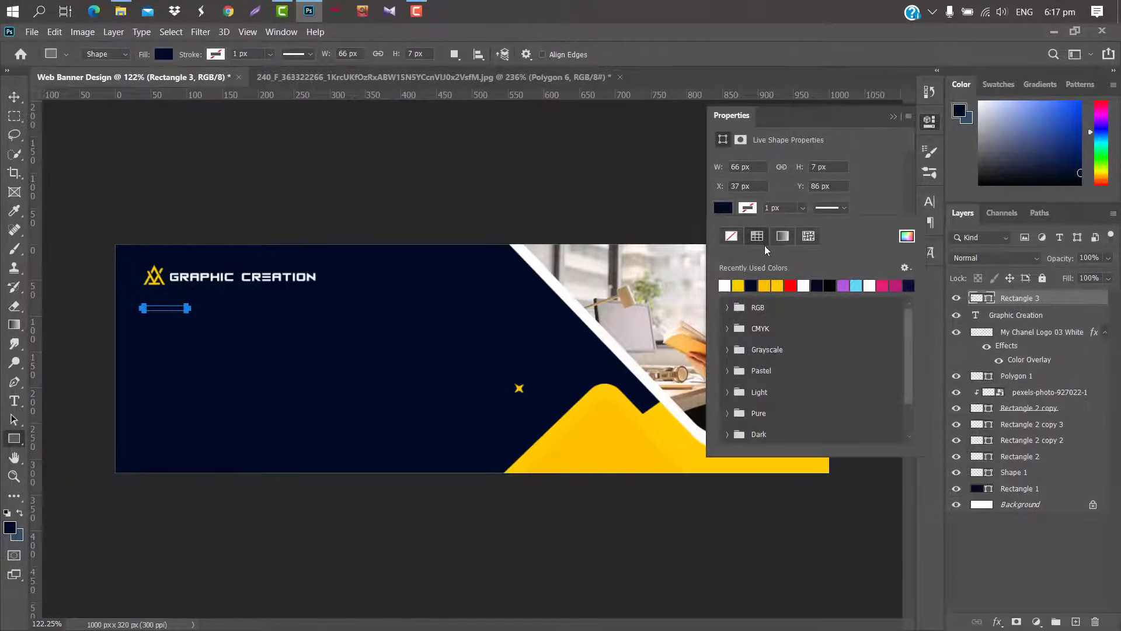
{"action": "left_click", "coordinate": [725, 285]}
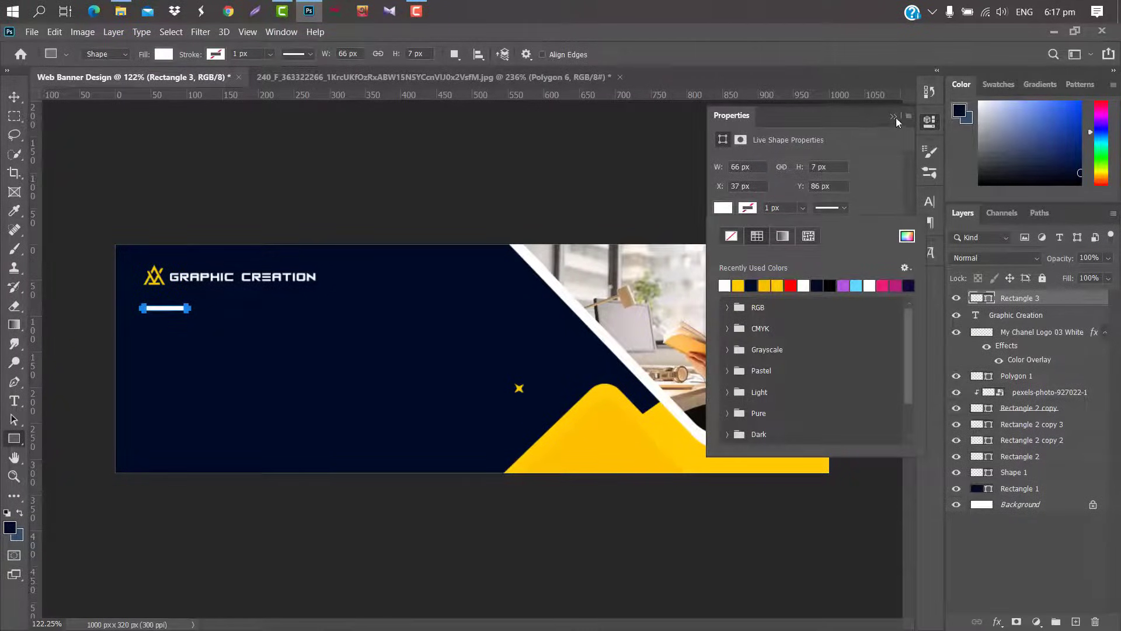
{"action": "left_click", "coordinate": [895, 119]}
{"action": "key", "text": "v"}
{"action": "left_click_drag", "start_coordinate": [166, 306], "coordinate": [166, 302]}
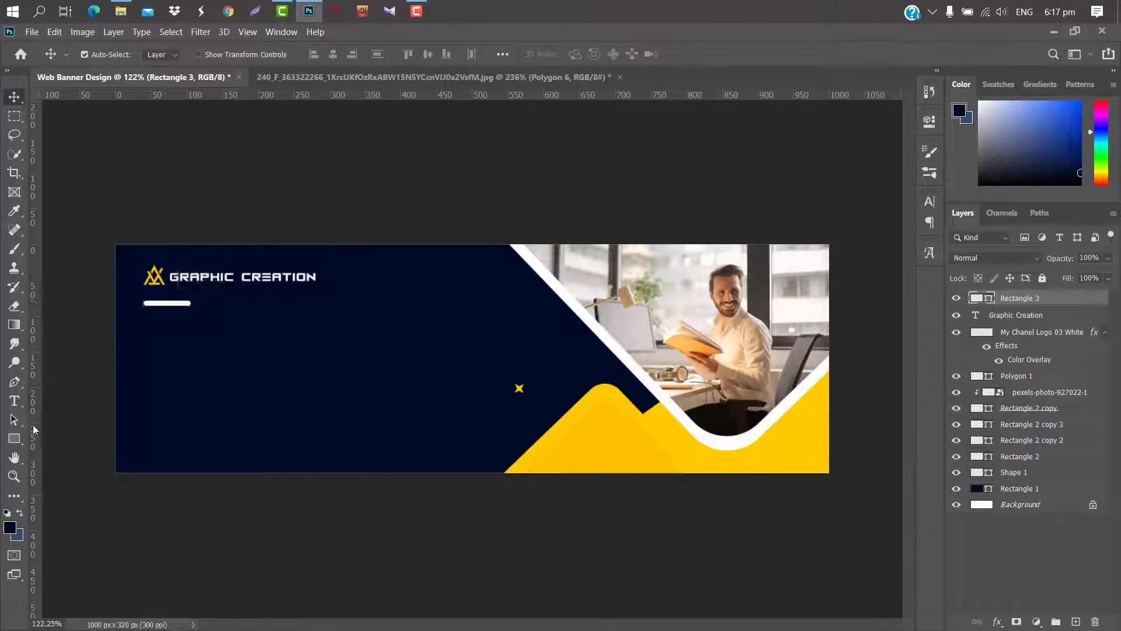
Add a text layer reading "WEB BANNER" below the white bar.
{"action": "left_click", "coordinate": [16, 400]}
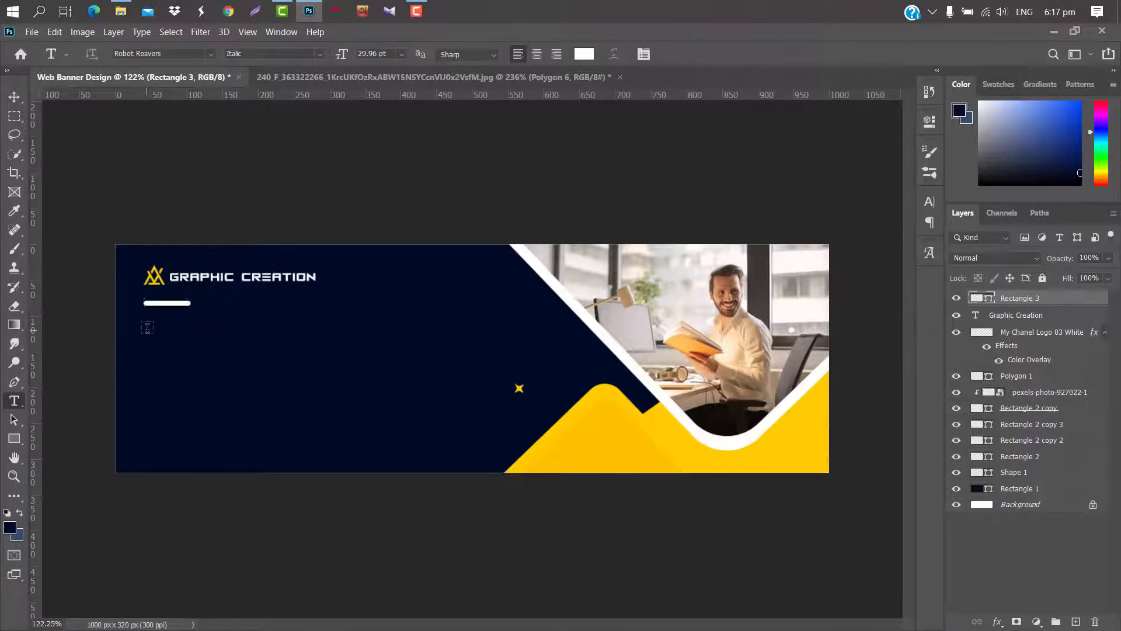
{"action": "left_click", "coordinate": [147, 328]}
{"action": "key", "text": "BackSpace"}
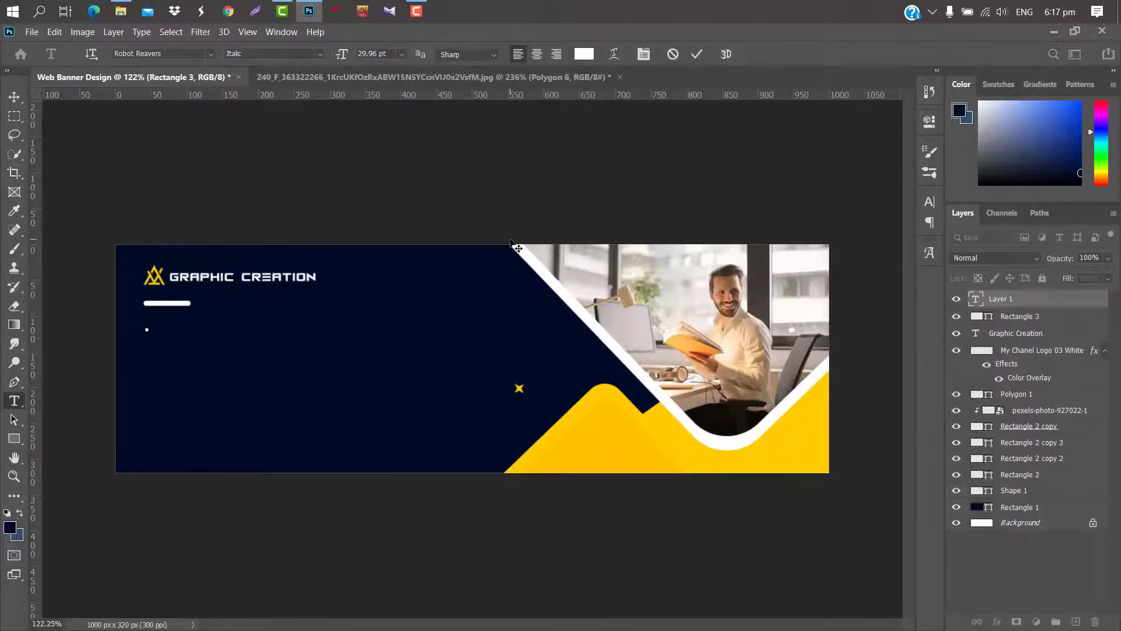
{"action": "type", "text": "WEB BANN"}
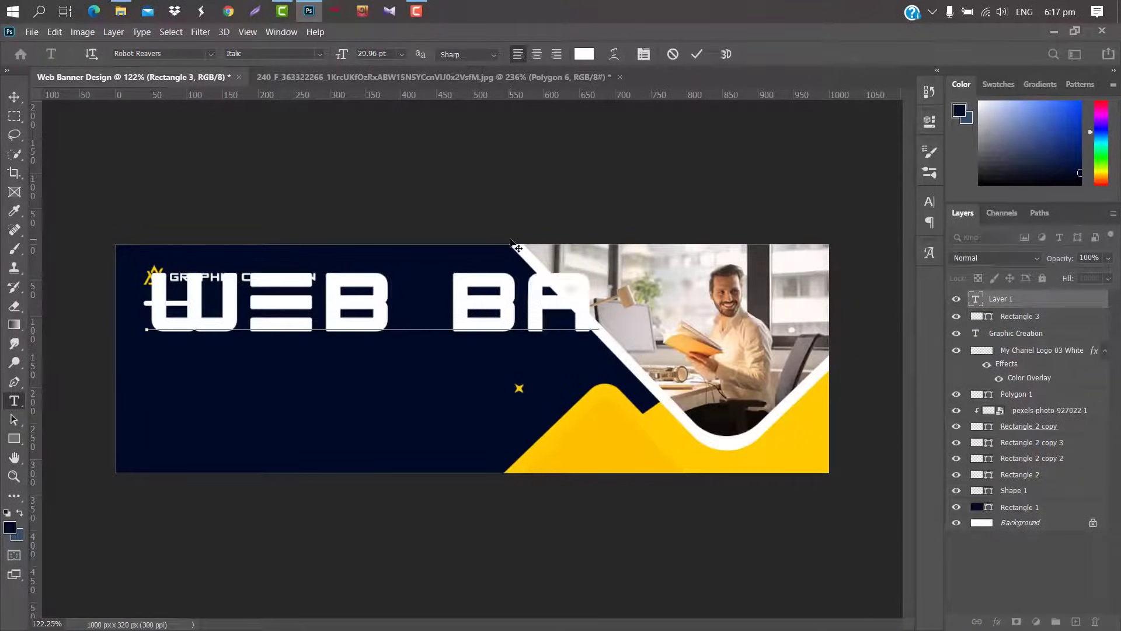
{"action": "type", "text": "ER"}
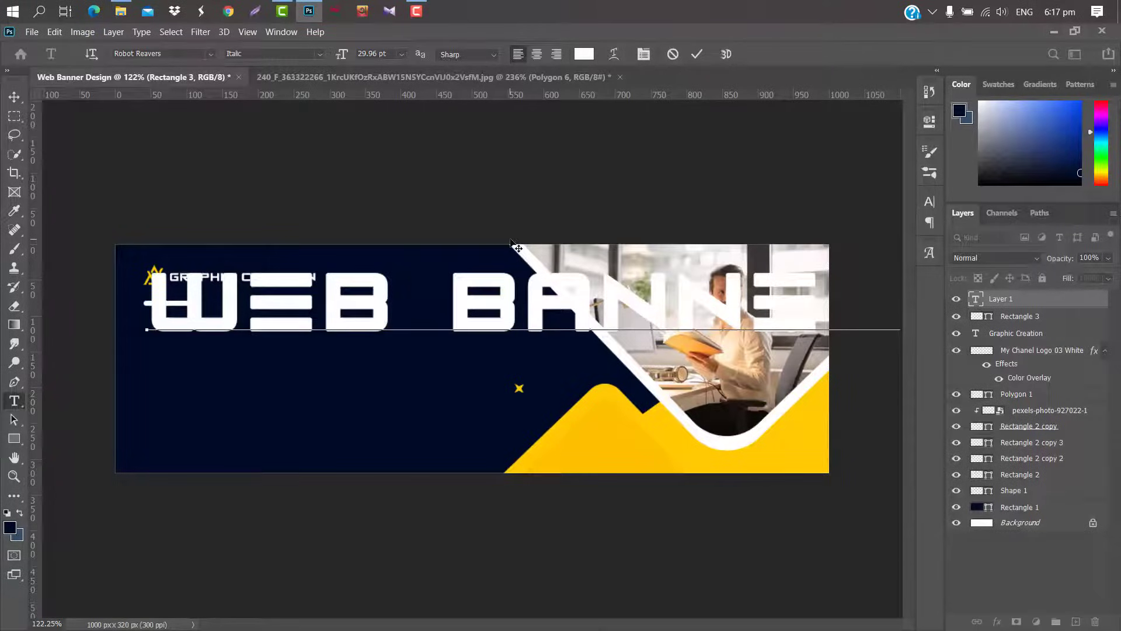
{"action": "left_click", "coordinate": [699, 55]}
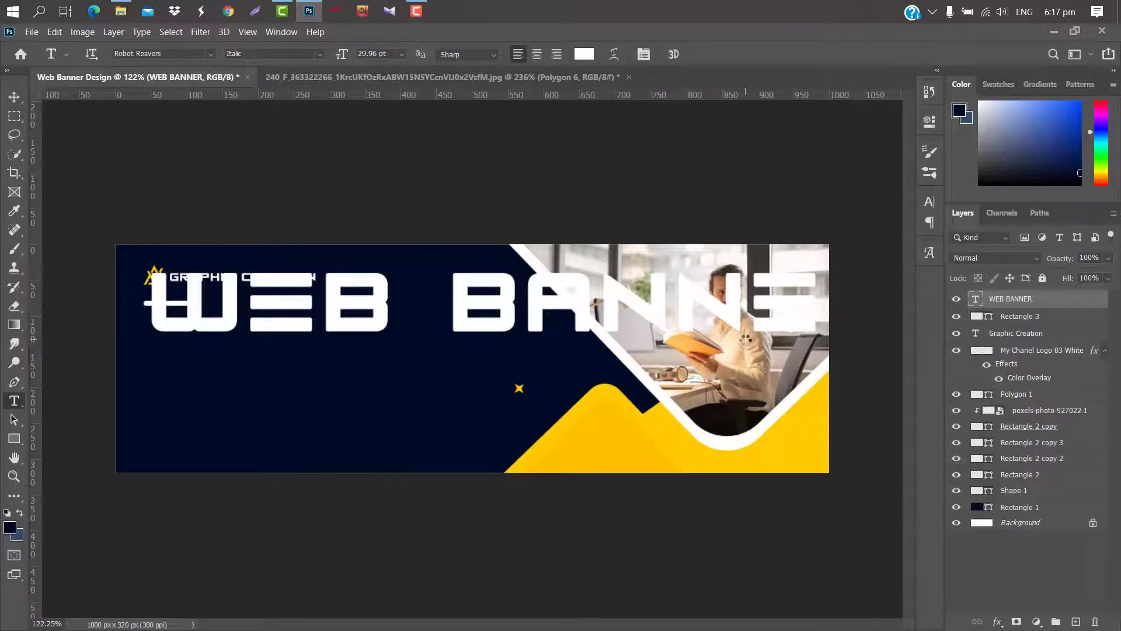
Scale the "WEB BANNER" text down to about 9.08 pt and position it directly under the white bar.
{"action": "key", "text": "ctrl+t"}
{"action": "left_click_drag", "start_coordinate": [149, 304], "coordinate": [733, 318]}
{"action": "left_click_drag", "start_coordinate": [843, 302], "coordinate": [374, 337]}
{"action": "left_click", "coordinate": [724, 55]}
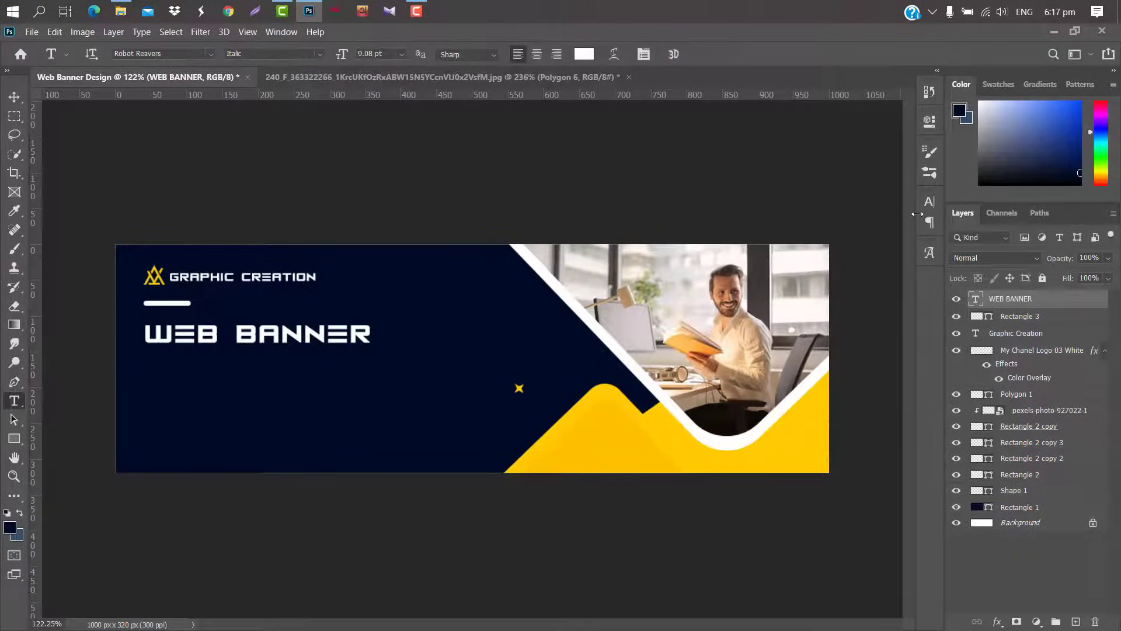
Set the "WEB BANNER" text color to the banner's yellow ffcc00 and turn off faux bold.
{"action": "left_click", "coordinate": [929, 204]}
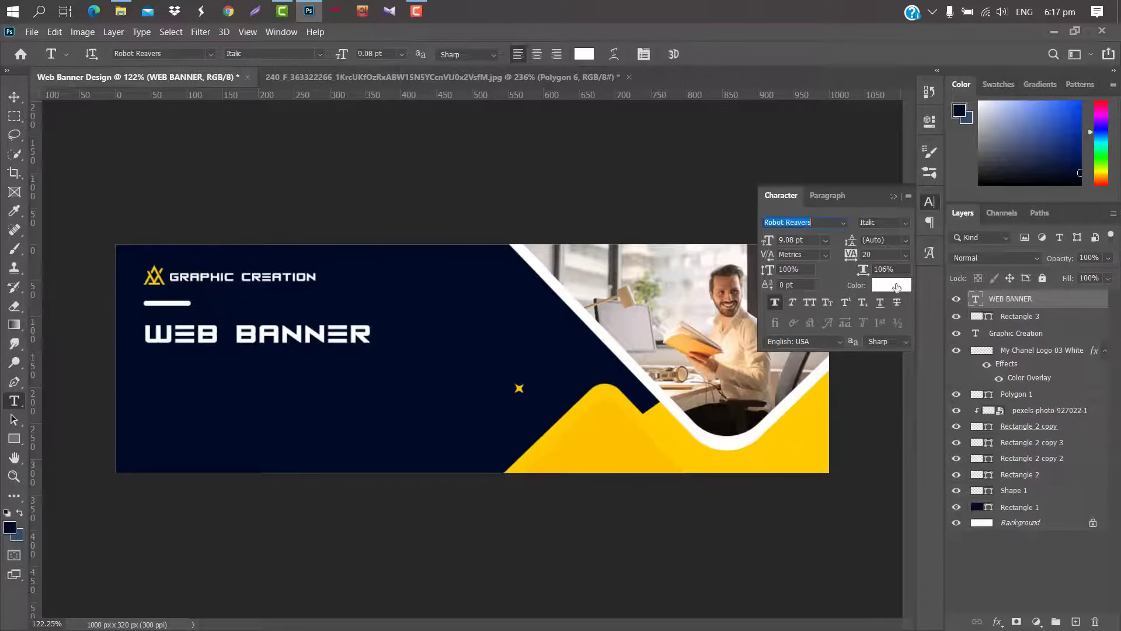
{"action": "left_click", "coordinate": [891, 285]}
{"action": "left_click", "coordinate": [689, 433]}
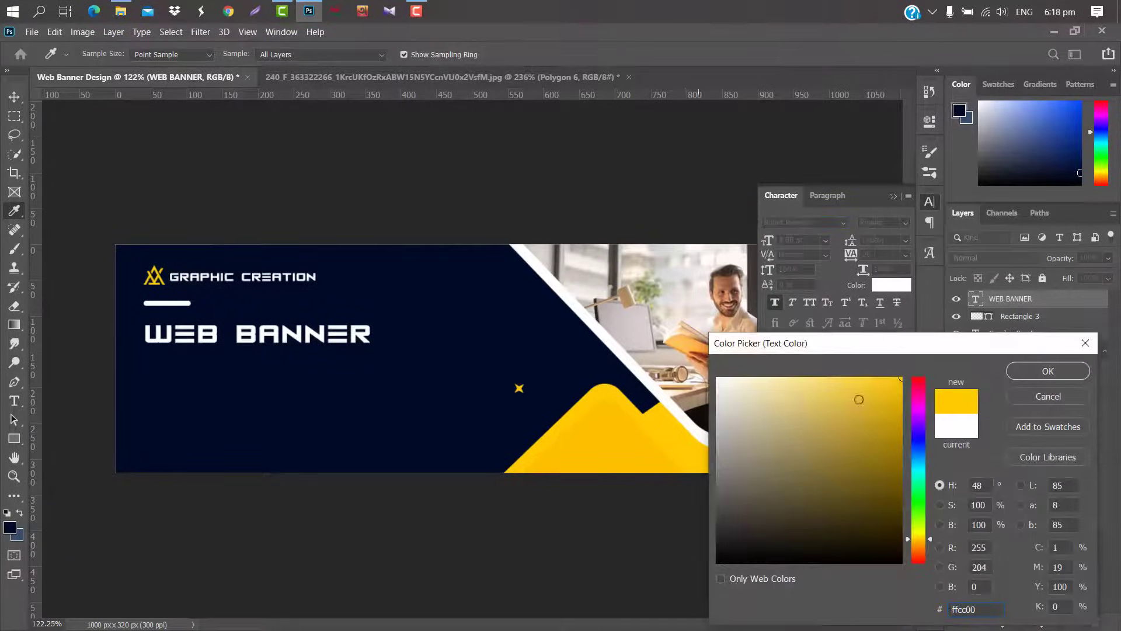
{"action": "left_click", "coordinate": [1028, 374]}
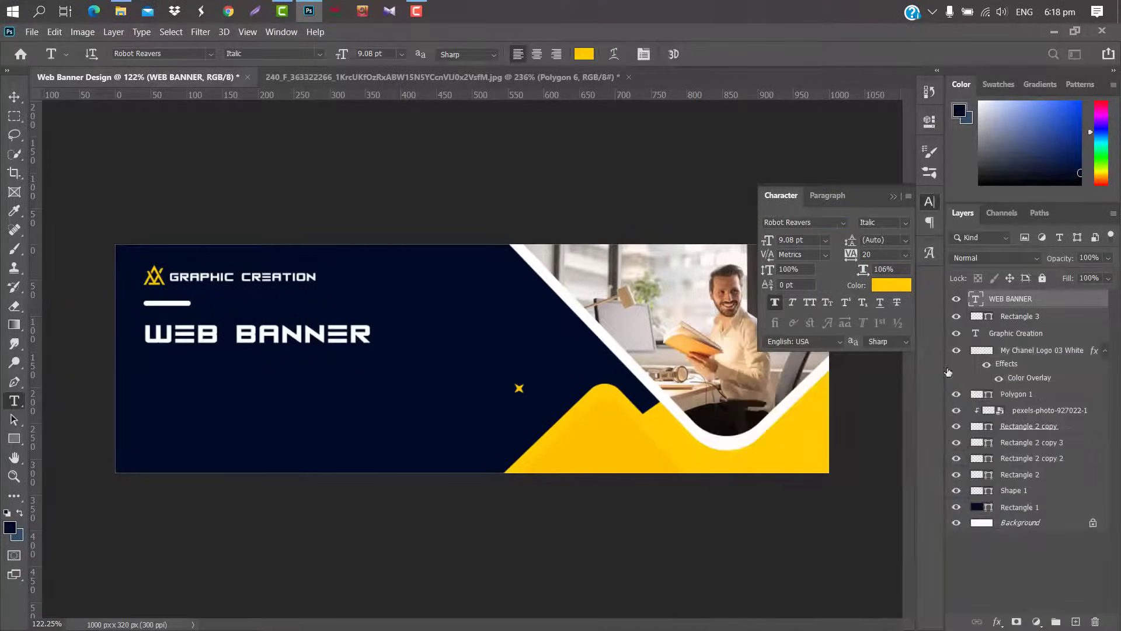
{"action": "left_click", "coordinate": [777, 303]}
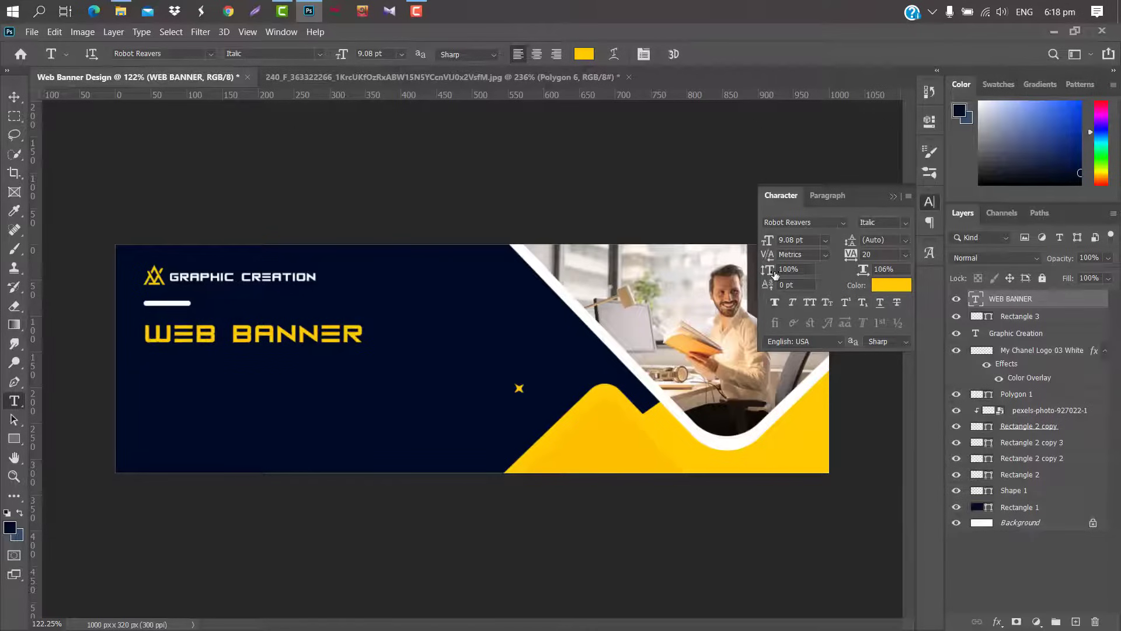
{"action": "left_click", "coordinate": [893, 197]}
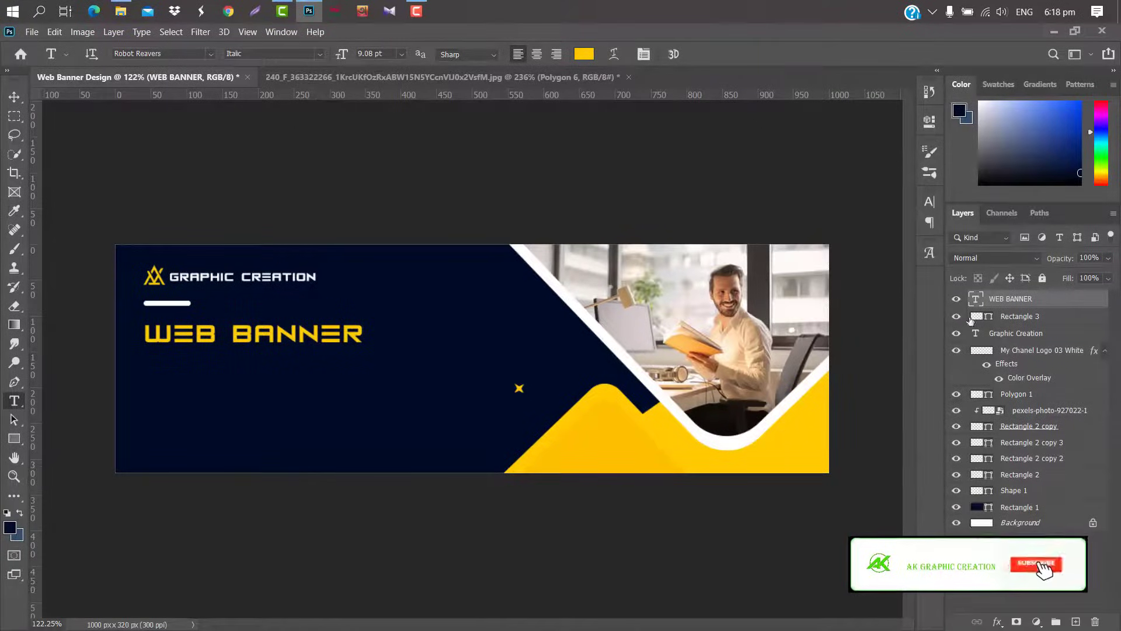
Duplicate the "WEB BANNER" text layer and move the copy directly below the original, to Y 160 px.
{"action": "left_click_drag", "start_coordinate": [1048, 301], "coordinate": [1076, 620]}
{"action": "key", "text": "ctrl+t"}
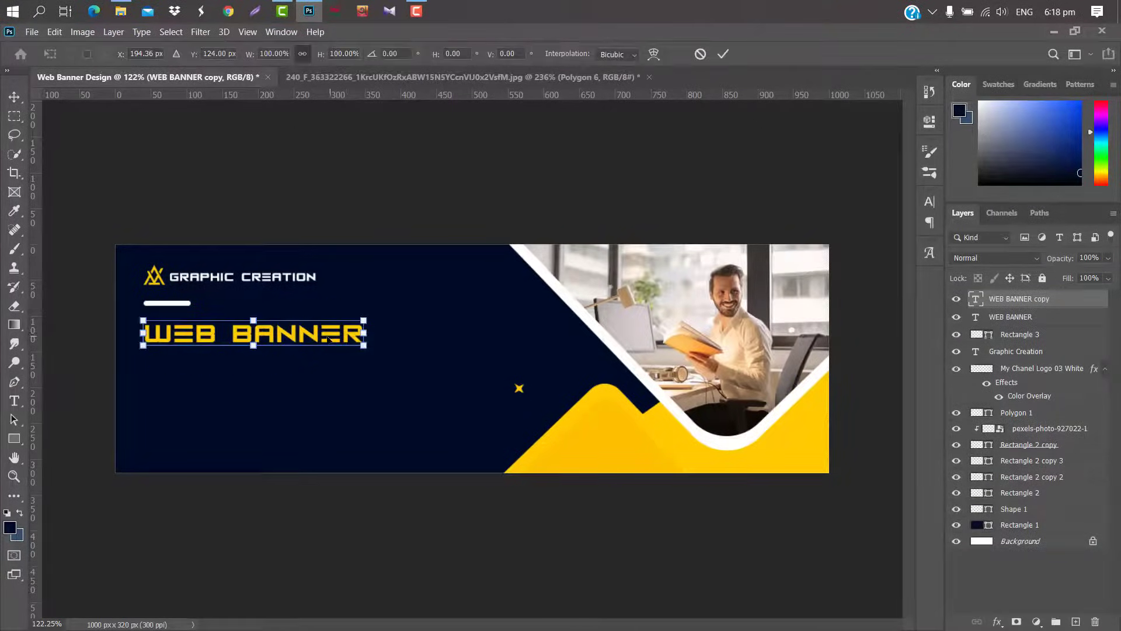
{"action": "left_click_drag", "start_coordinate": [329, 339], "coordinate": [330, 364]}
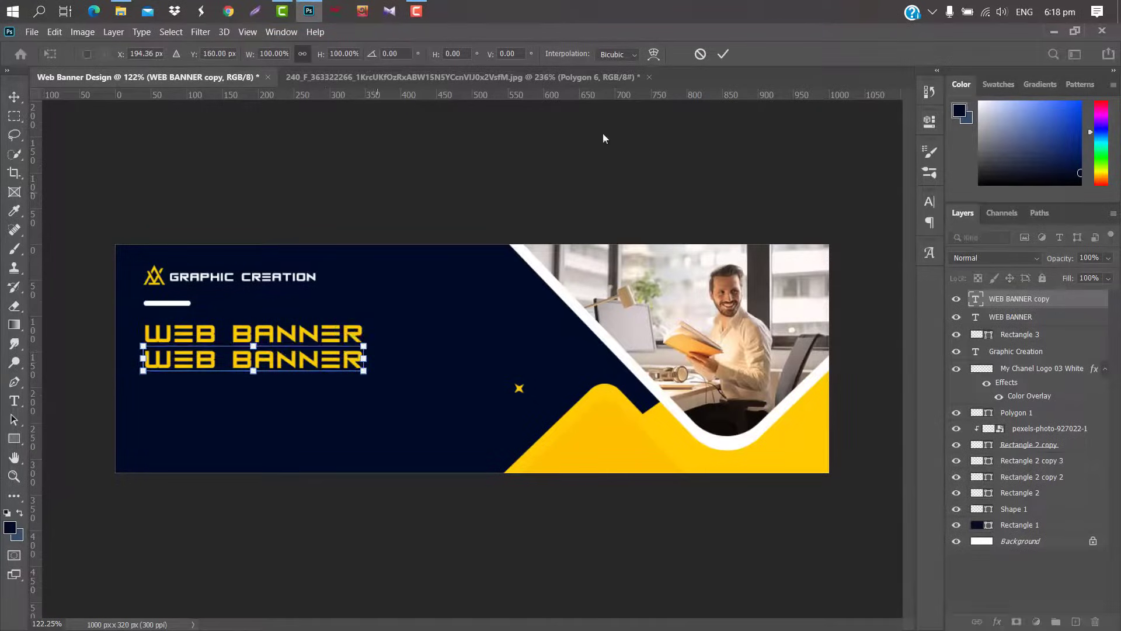
{"action": "left_click", "coordinate": [722, 54]}
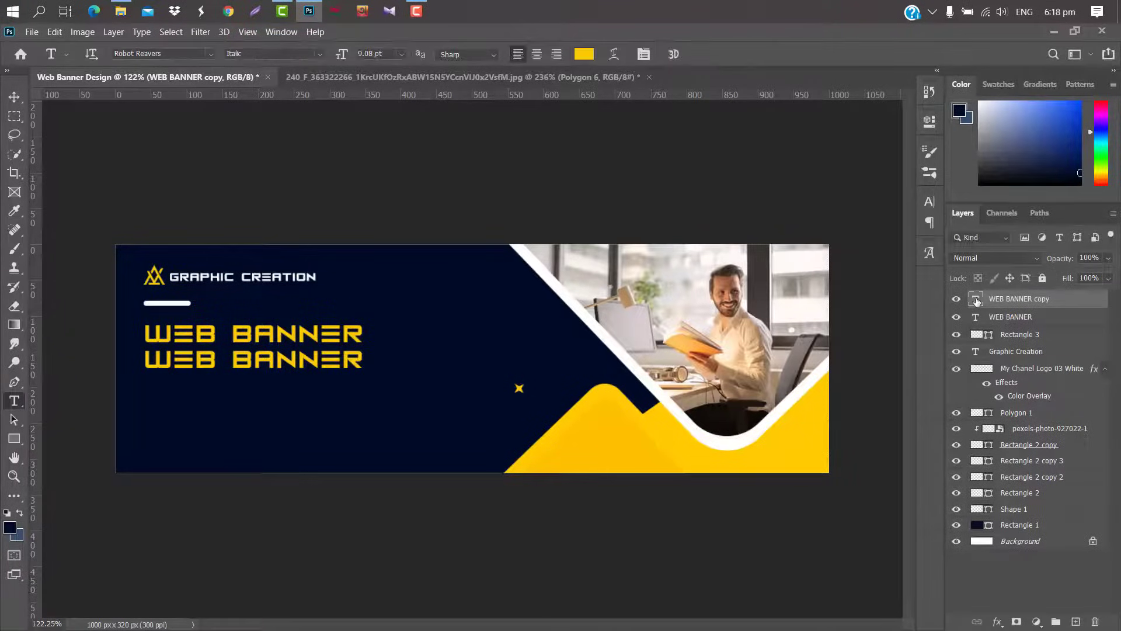
Replace the duplicated line's text with "TEMPLATE".
{"action": "key", "text": "Return"}
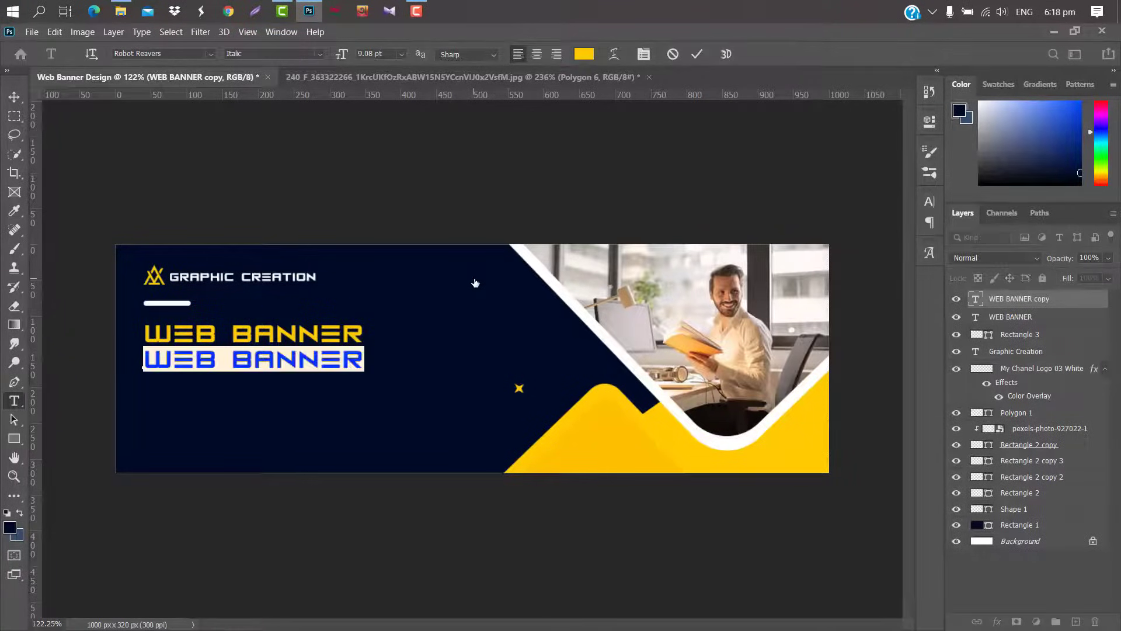
{"action": "key", "text": "BackSpace"}
{"action": "type", "text": "T"}
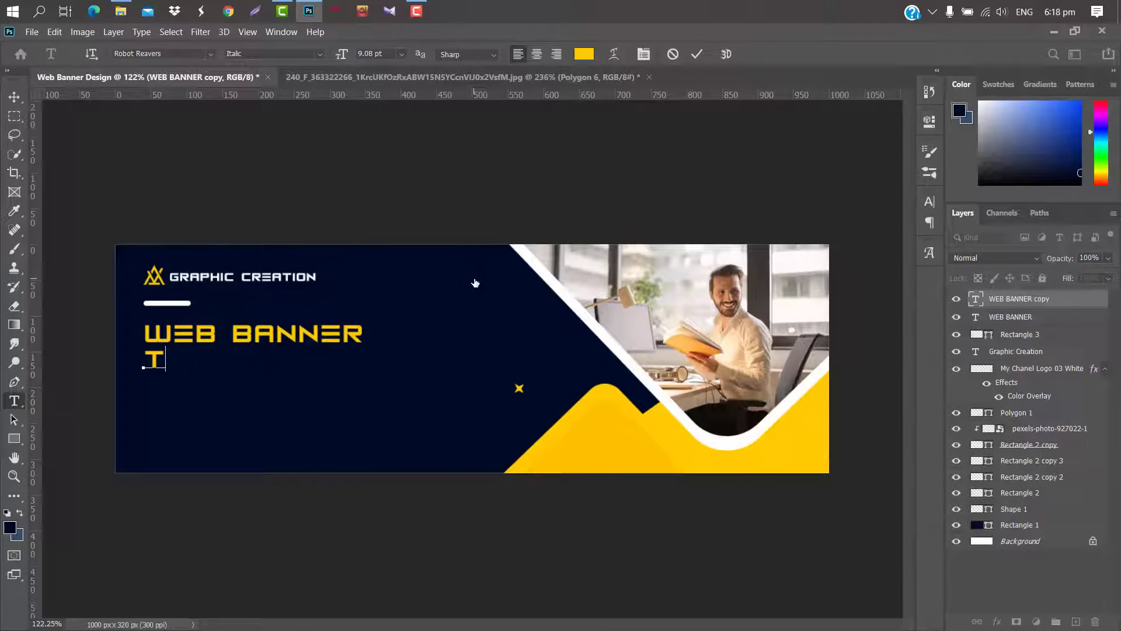
{"action": "type", "text": "EMPLATE"}
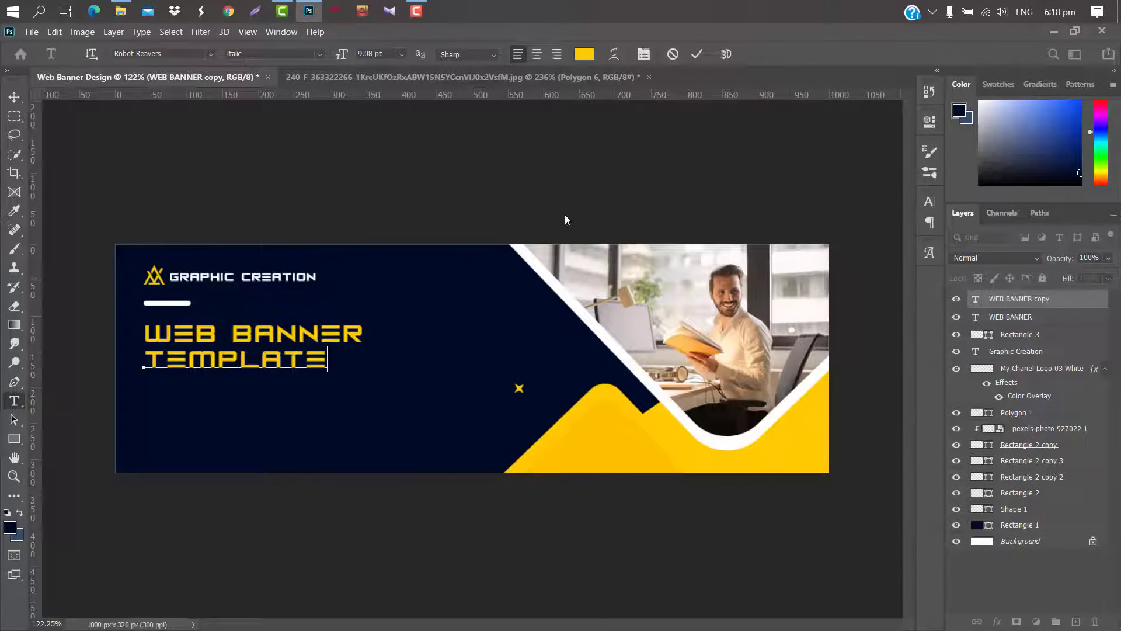
{"action": "left_click", "coordinate": [698, 55]}
Set the "TEMPLATE" text color to white ffffff.
{"action": "left_click", "coordinate": [932, 207]}
{"action": "left_click", "coordinate": [891, 285]}
{"action": "left_click", "coordinate": [832, 453]}
{"action": "left_click_drag", "start_coordinate": [756, 405], "coordinate": [686, 337]}
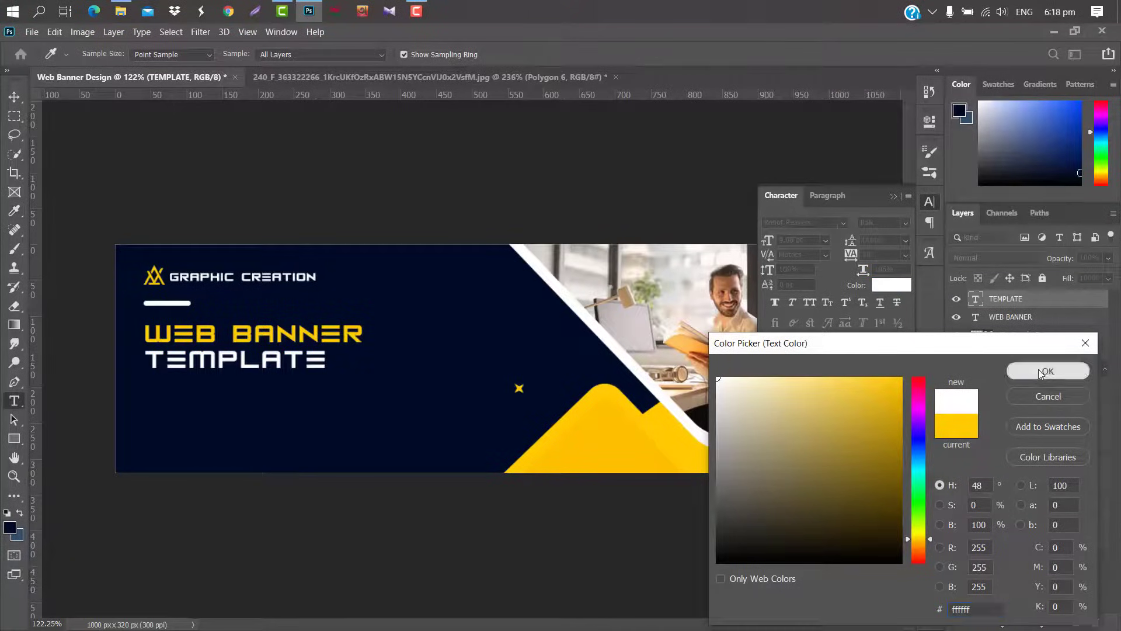
{"action": "left_click", "coordinate": [1023, 372]}
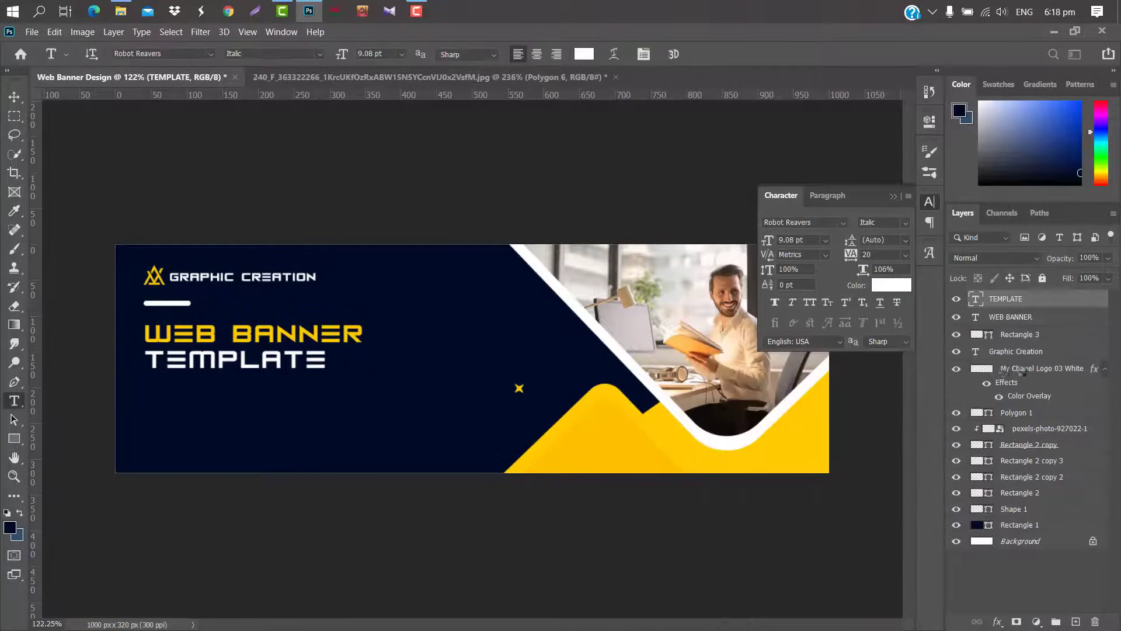
{"action": "left_click", "coordinate": [892, 198]}
Scale the "TEMPLATE" text down slightly and position it under the start of "WEB BANNER".
{"action": "key", "text": "ctrl+t"}
{"action": "left_click_drag", "start_coordinate": [333, 361], "coordinate": [296, 360]}
{"action": "left_click_drag", "start_coordinate": [279, 361], "coordinate": [282, 367]}
{"action": "left_click", "coordinate": [724, 54]}
Add a two-line Lorem ipsum paragraph text box below "TEMPLATE" with a font size of 2.96 pt.
{"action": "left_click_drag", "start_coordinate": [146, 393], "coordinate": [364, 417]}
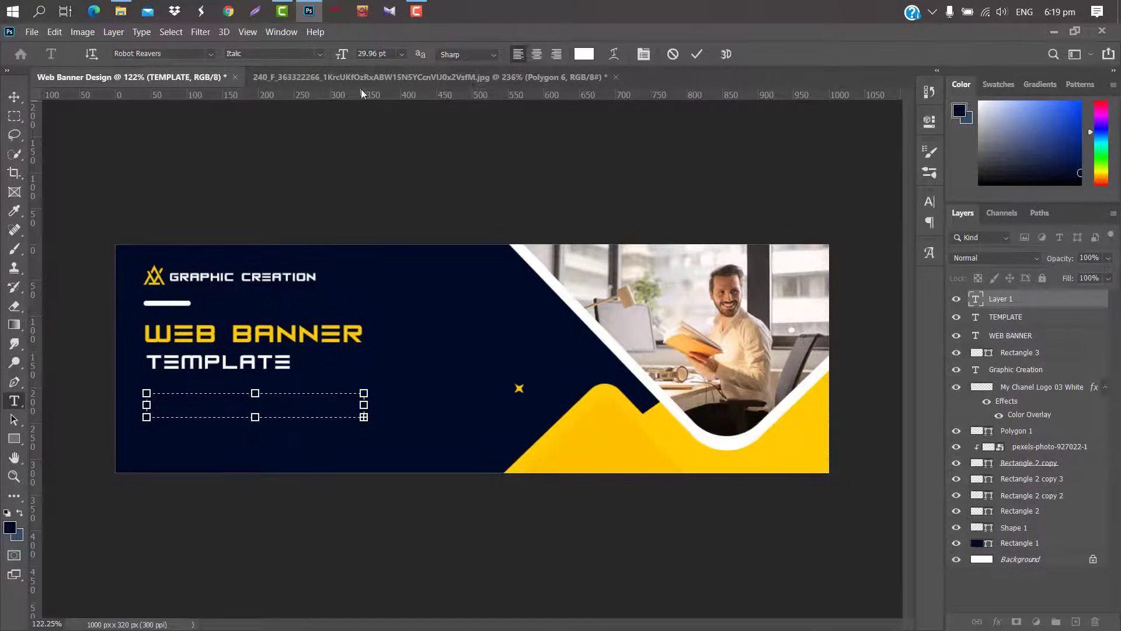
{"action": "left_click_drag", "start_coordinate": [344, 56], "coordinate": [326, 65]}
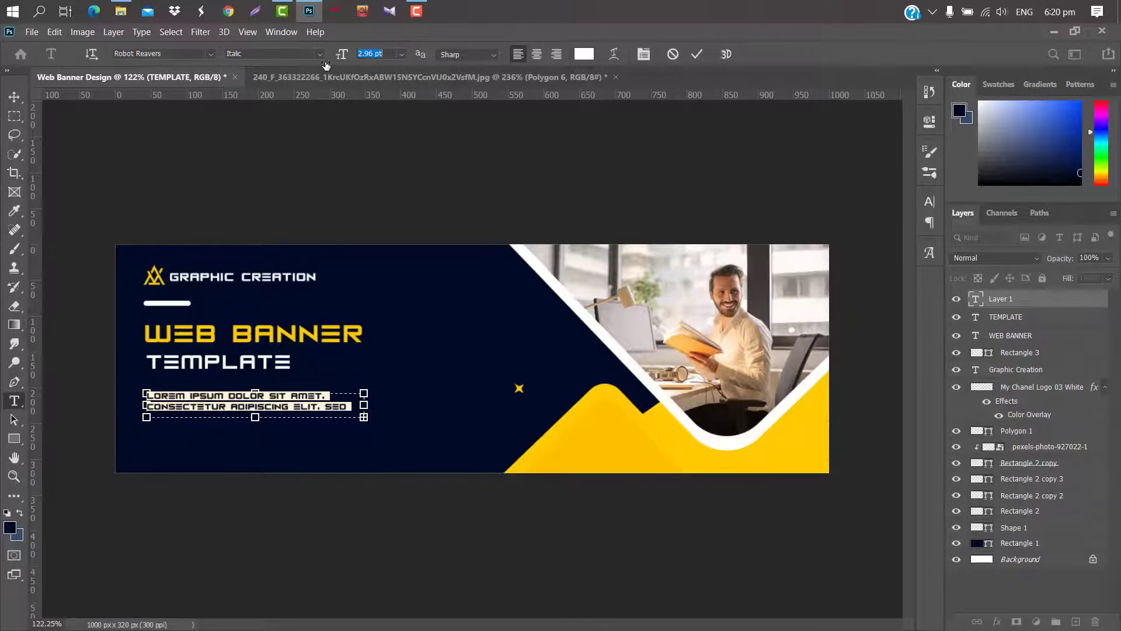
{"action": "left_click", "coordinate": [697, 54]}
Draw a rectangle about 102 × 27 px below the paragraph text and fill it yellow.
{"action": "left_click", "coordinate": [17, 439]}
{"action": "left_click_drag", "start_coordinate": [160, 433], "coordinate": [232, 452]}
{"action": "left_click", "coordinate": [724, 208]}
{"action": "left_click", "coordinate": [742, 285]}
{"action": "left_click", "coordinate": [929, 121]}
Distort the yellow rectangle below the paragraph into a parallelogram by shifting its upper corners sideways to the right.
{"action": "scroll", "coordinate": [192, 430], "scroll_direction": "up", "scroll_amount": 6}
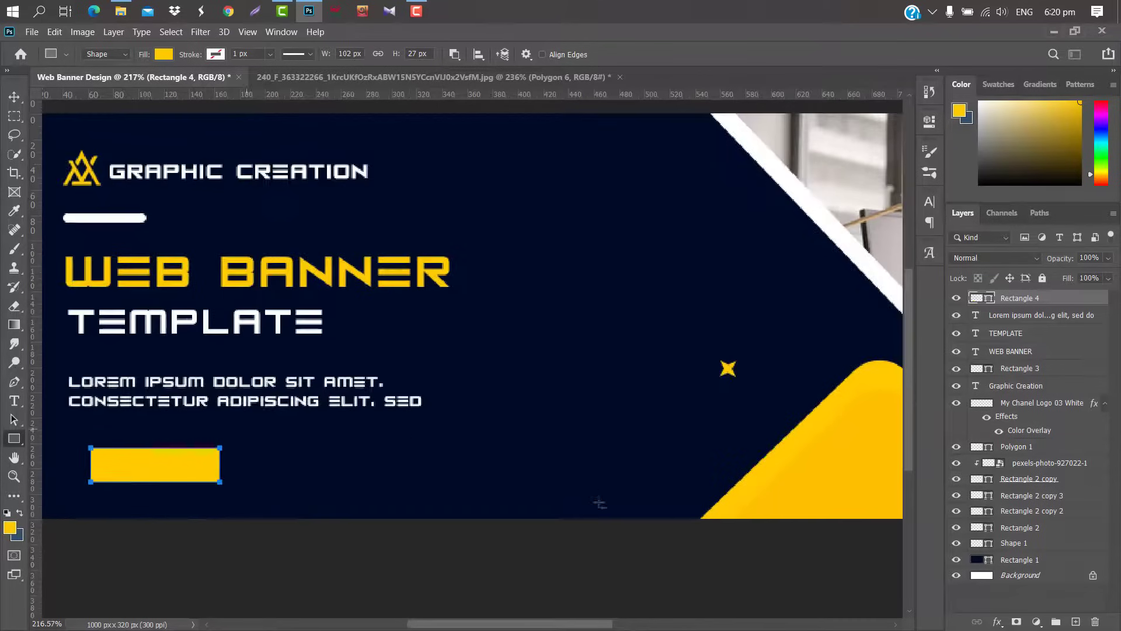
{"action": "left_click_drag", "start_coordinate": [552, 626], "coordinate": [521, 626]}
{"action": "key", "text": "ctrl+t"}
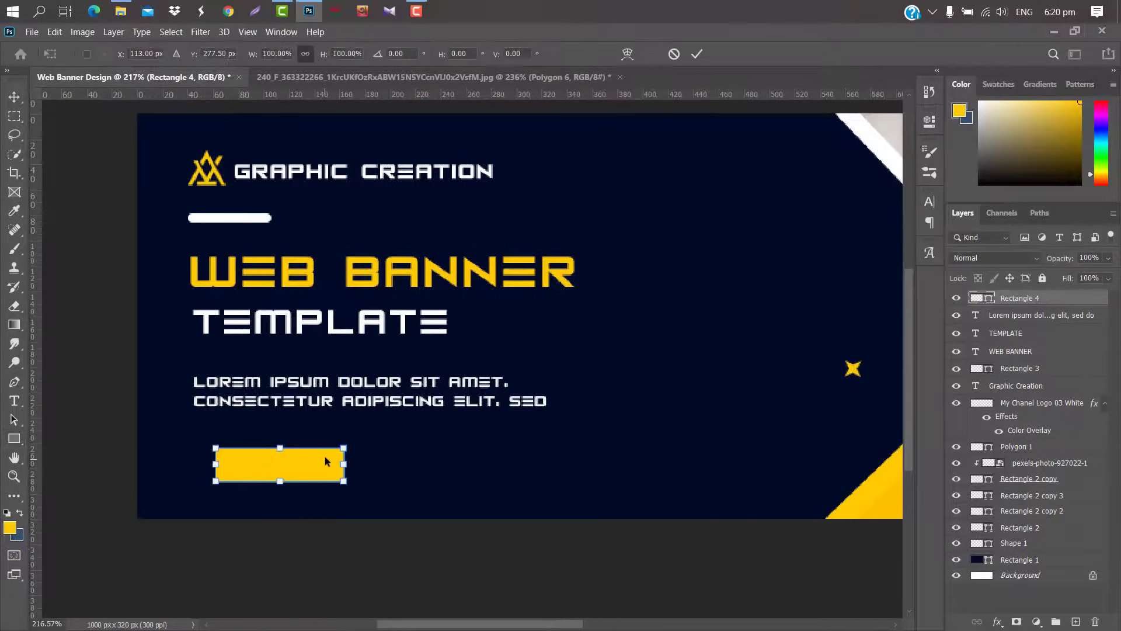
{"action": "right_click", "coordinate": [325, 457]}
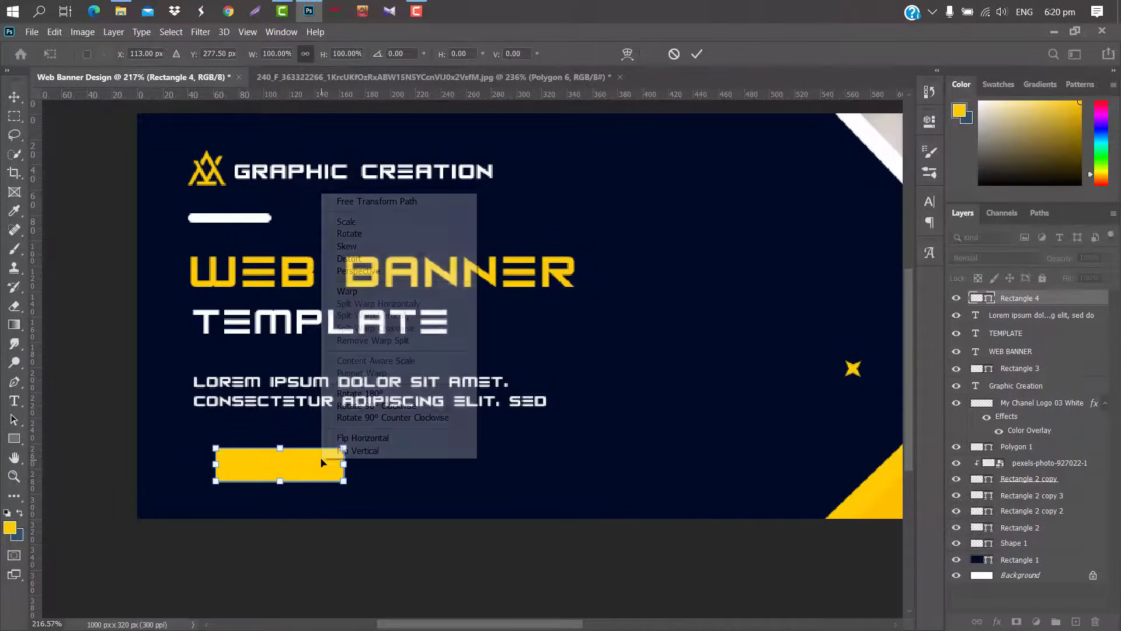
{"action": "left_click", "coordinate": [350, 258]}
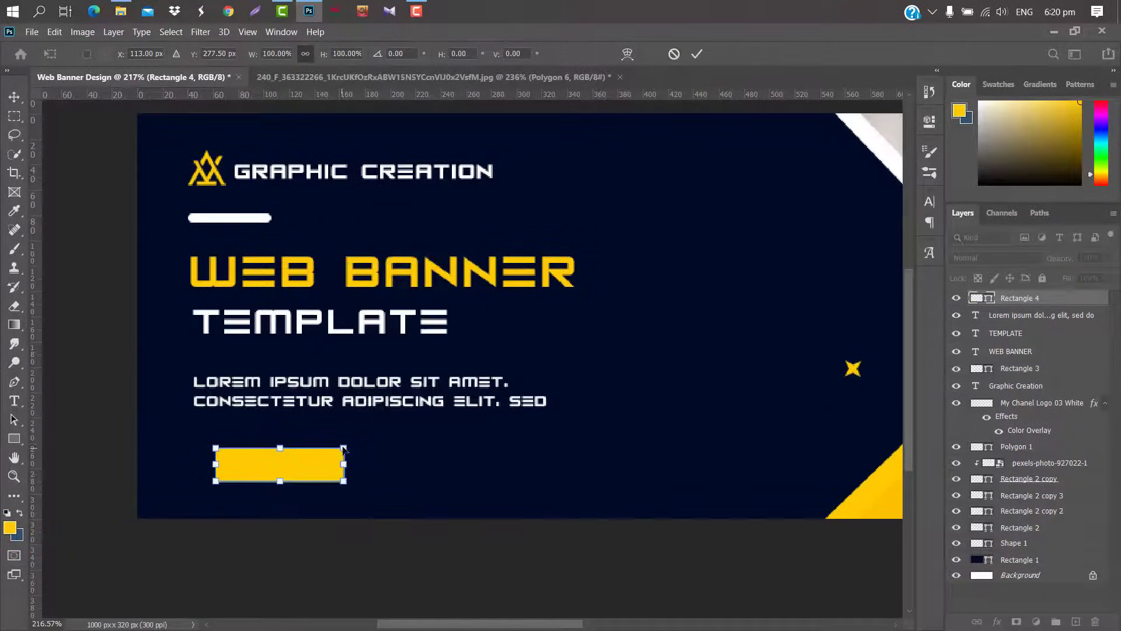
{"action": "left_click_drag", "start_coordinate": [345, 449], "coordinate": [358, 448]}
{"action": "left_click_drag", "start_coordinate": [217, 448], "coordinate": [232, 448]}
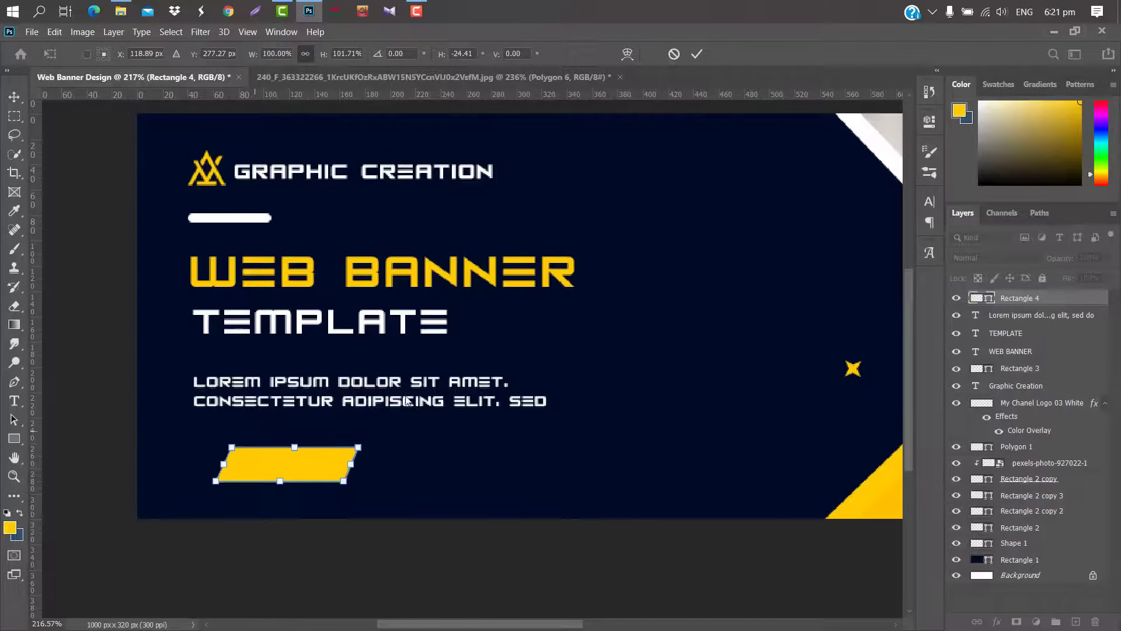
{"action": "left_click", "coordinate": [698, 54]}
Duplicate the "TEMPLATE" text, bring the copy to the top of the layer stack and place it over the yellow parallelogram.
{"action": "left_click", "coordinate": [14, 97]}
{"action": "left_click", "coordinate": [407, 323]}
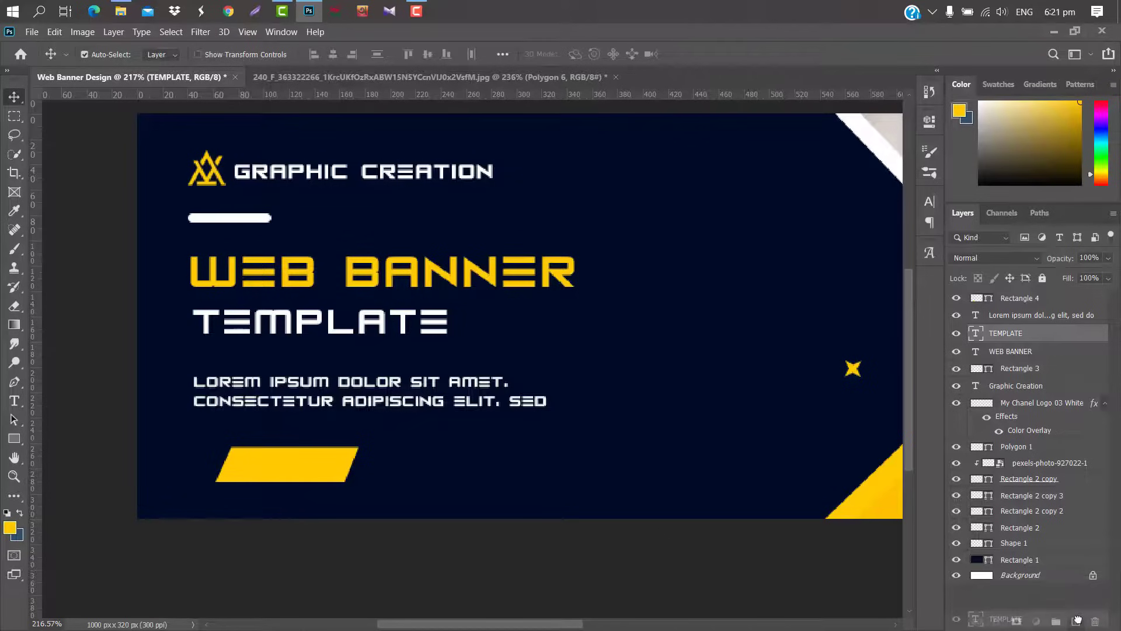
{"action": "left_click_drag", "start_coordinate": [1077, 612], "coordinate": [1076, 621]}
{"action": "left_click_drag", "start_coordinate": [1038, 308], "coordinate": [1031, 292]}
{"action": "key", "text": "ctrl+t"}
{"action": "left_click_drag", "start_coordinate": [347, 316], "coordinate": [388, 453]}
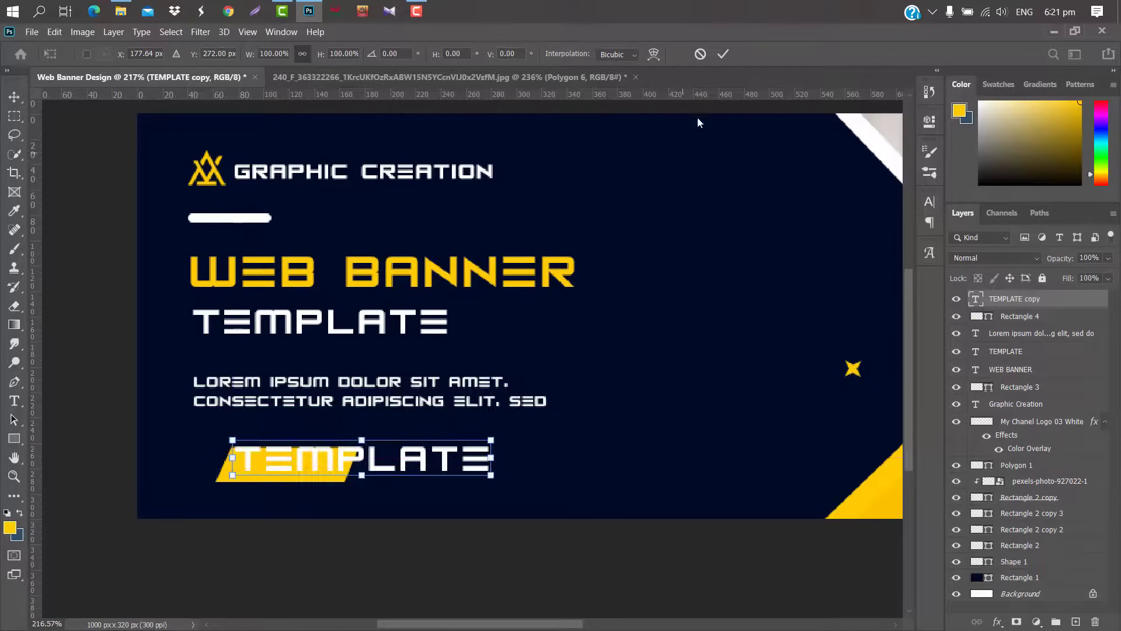
{"action": "left_click", "coordinate": [723, 54]}
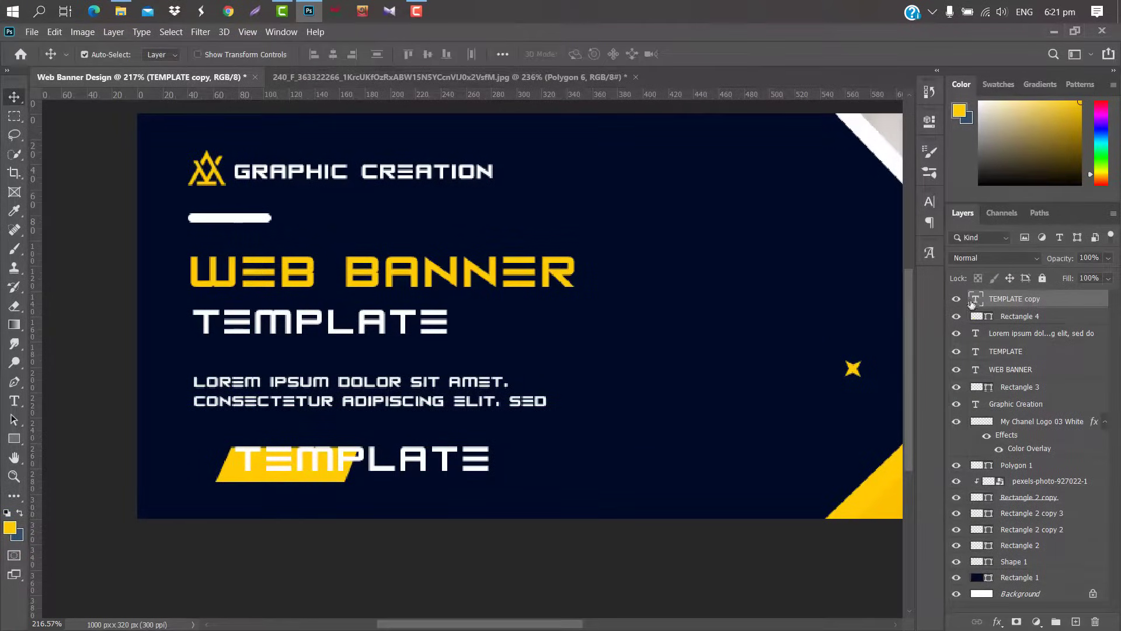
Replace the copied text with "CONTACT US" and scale it to about 35% so it fits inside the yellow parallelogram.
{"action": "double_click", "coordinate": [976, 299]}
{"action": "key", "text": "BackSpace"}
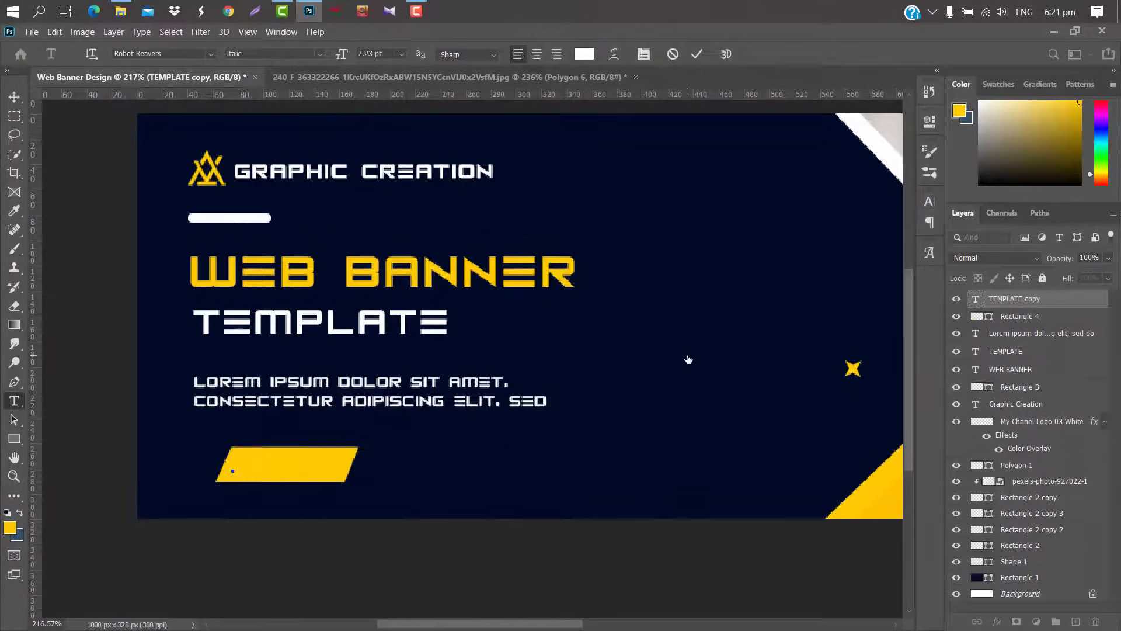
{"action": "type", "text": "CON"}
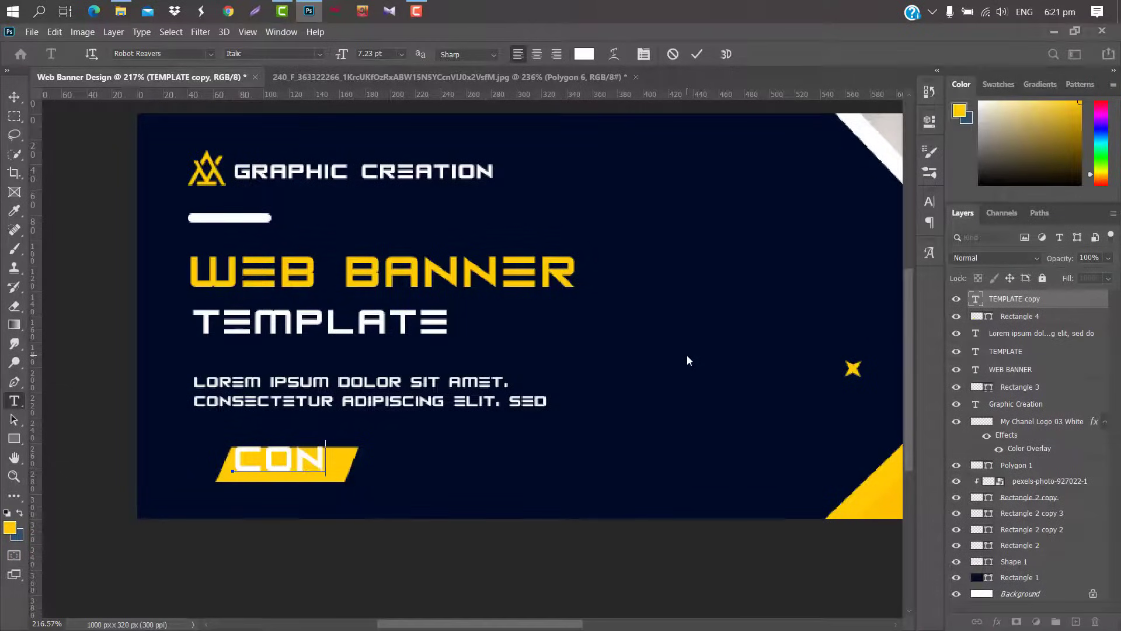
{"action": "type", "text": "TACT US"}
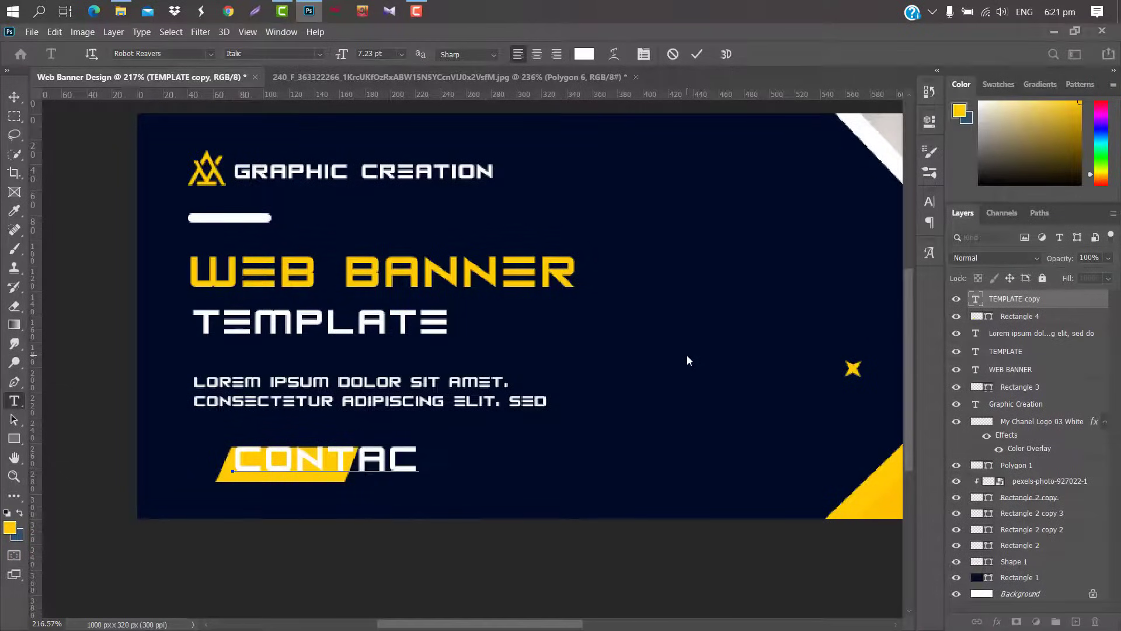
{"action": "left_click", "coordinate": [697, 54]}
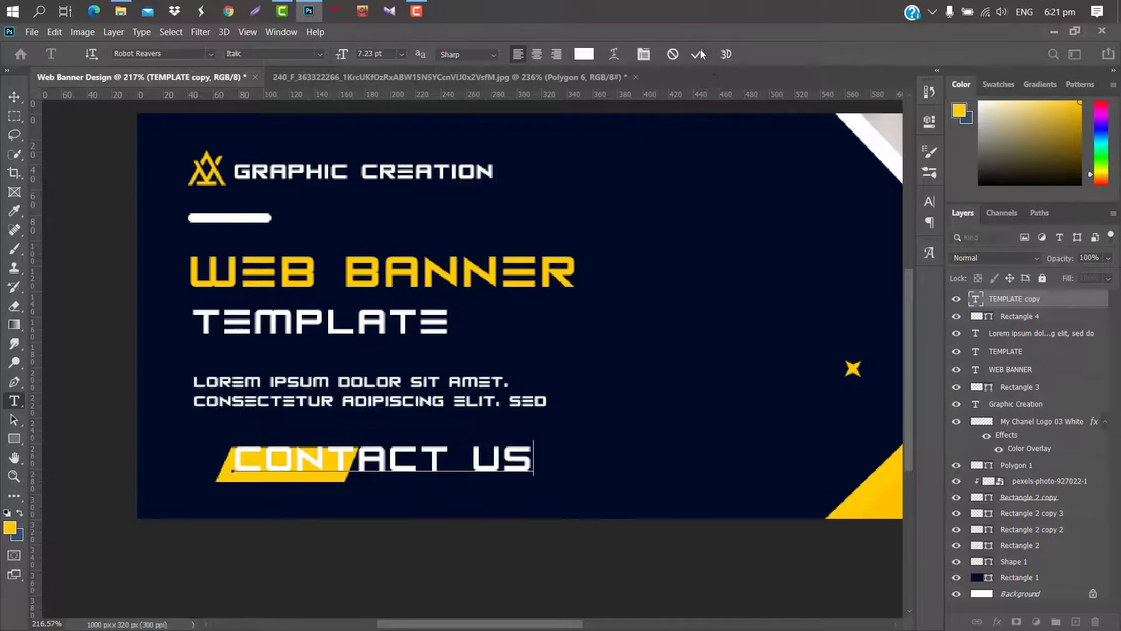
{"action": "key", "text": "ctrl+t"}
{"action": "left_click_drag", "start_coordinate": [533, 467], "coordinate": [323, 465]}
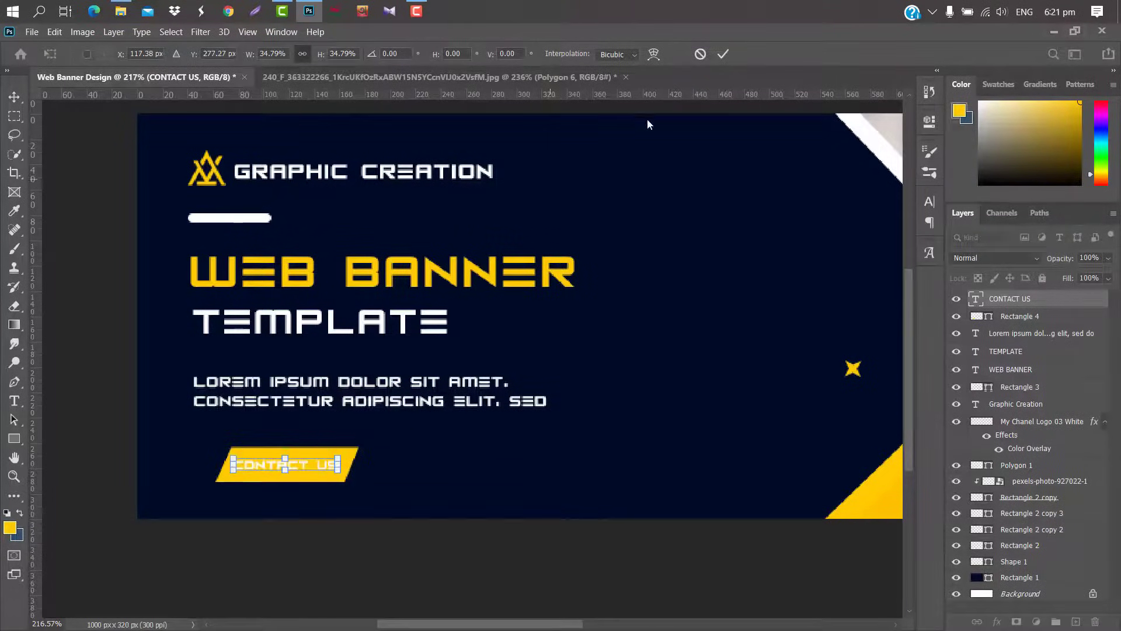
{"action": "left_click", "coordinate": [723, 54]}
Color the "CONTACT US" text with the navy sampled from the banner background and apply faux bold.
{"action": "left_click", "coordinate": [929, 201]}
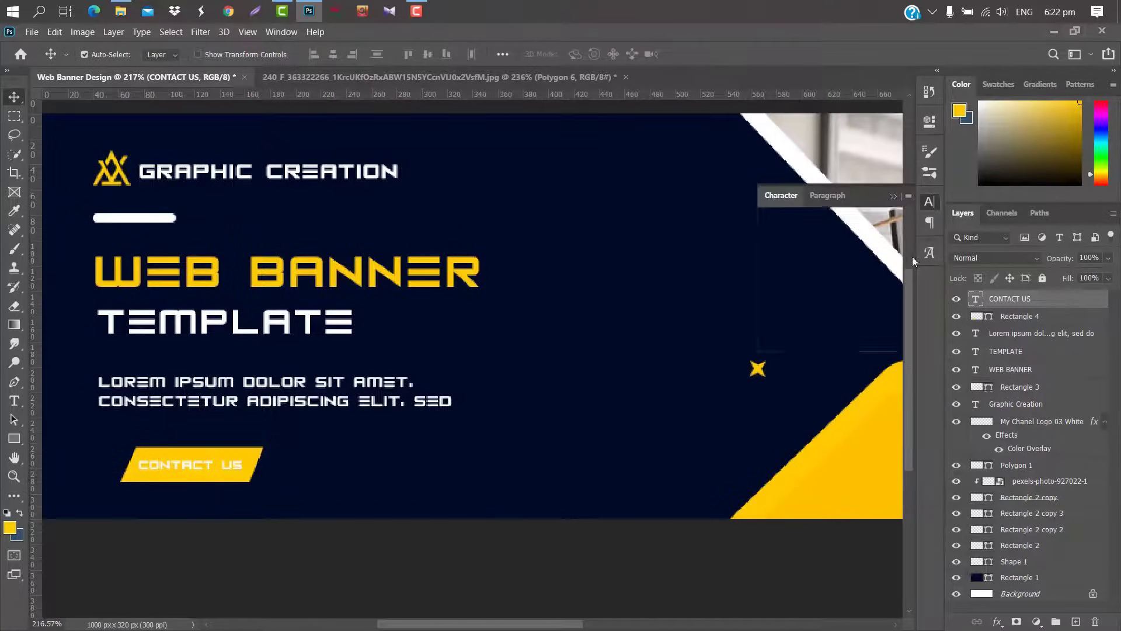
{"action": "left_click", "coordinate": [891, 285]}
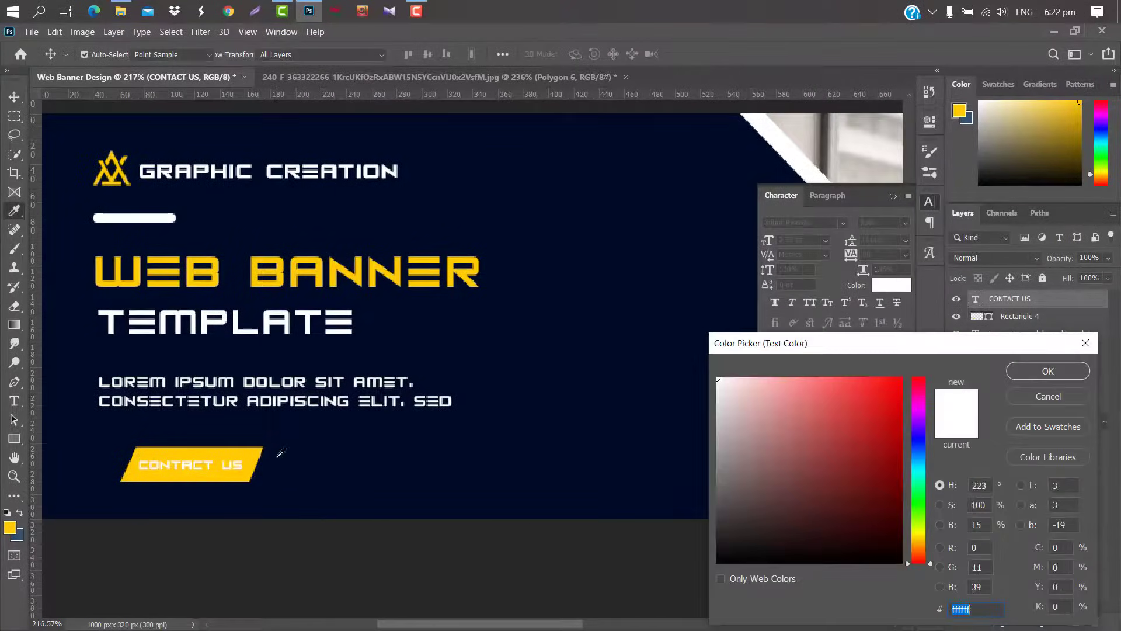
{"action": "left_click", "coordinate": [508, 444]}
{"action": "left_click", "coordinate": [1025, 373]}
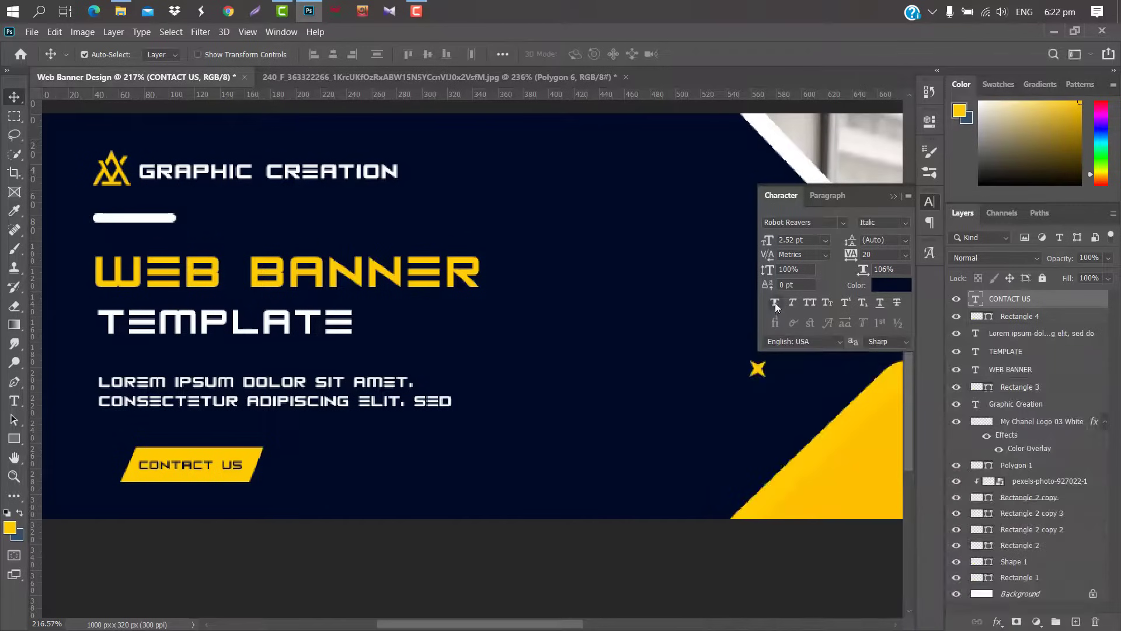
{"action": "left_click", "coordinate": [776, 303]}
{"action": "left_click", "coordinate": [895, 197]}
Move the parallelogram and its "CONTACT US" text together to line up with the left edge of the text above.
{"action": "left_click", "coordinate": [1042, 316]}
{"action": "left_click", "coordinate": [1036, 299], "text": "shift"}
{"action": "left_click_drag", "start_coordinate": [242, 456], "coordinate": [189, 455]}
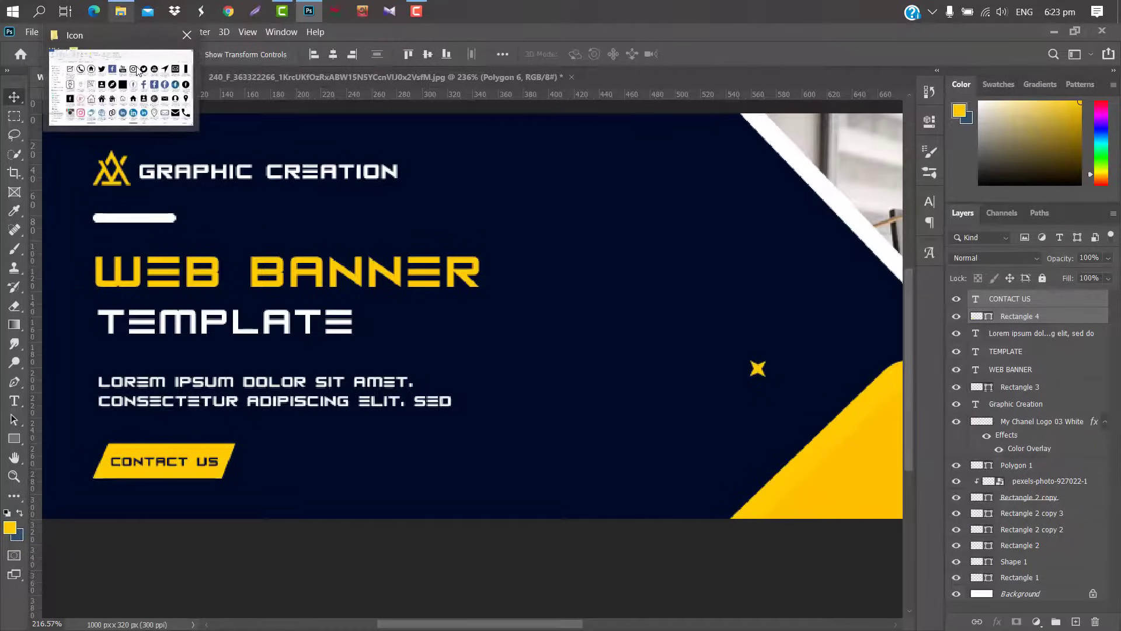
Place iconfinder_facebook_circle_black_107153 from the Icon folder to the right of the button, scaled to about 27 × 27 px.
{"action": "left_click", "coordinate": [140, 70]}
{"action": "left_click_drag", "start_coordinate": [349, 182], "coordinate": [348, 425]}
{"action": "left_click_drag", "start_coordinate": [677, 113], "coordinate": [287, 478]}
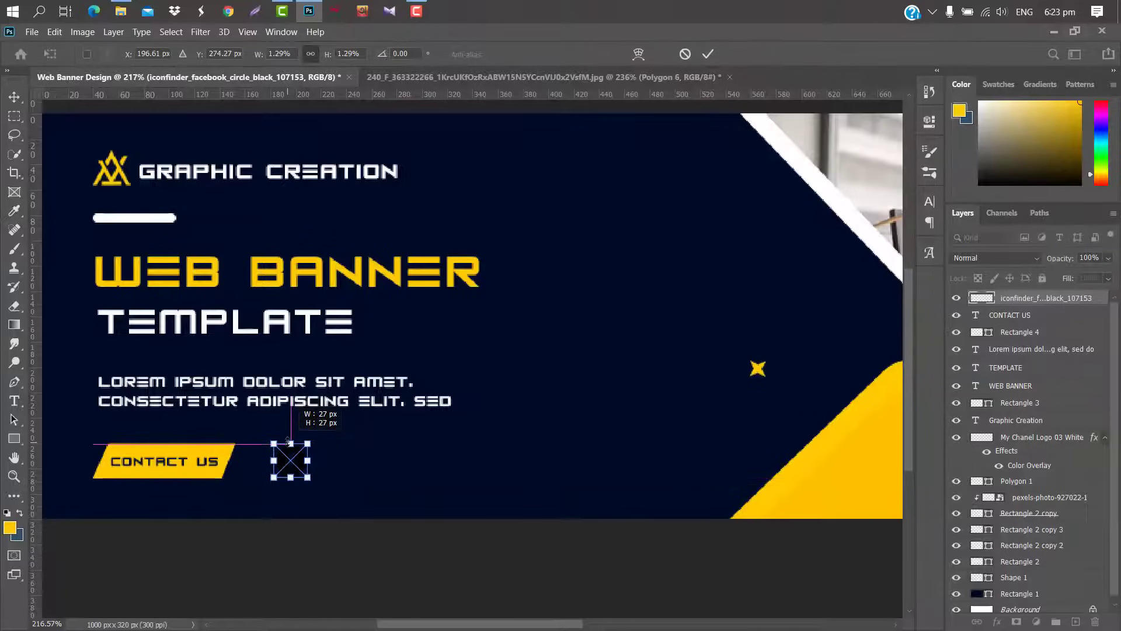
{"action": "left_click", "coordinate": [708, 54]}
Place iconfinder_43-twitter_104461 from the Icon folder to the right of the Facebook icon, scaled to about 1.30%.
{"action": "left_click", "coordinate": [120, 11]}
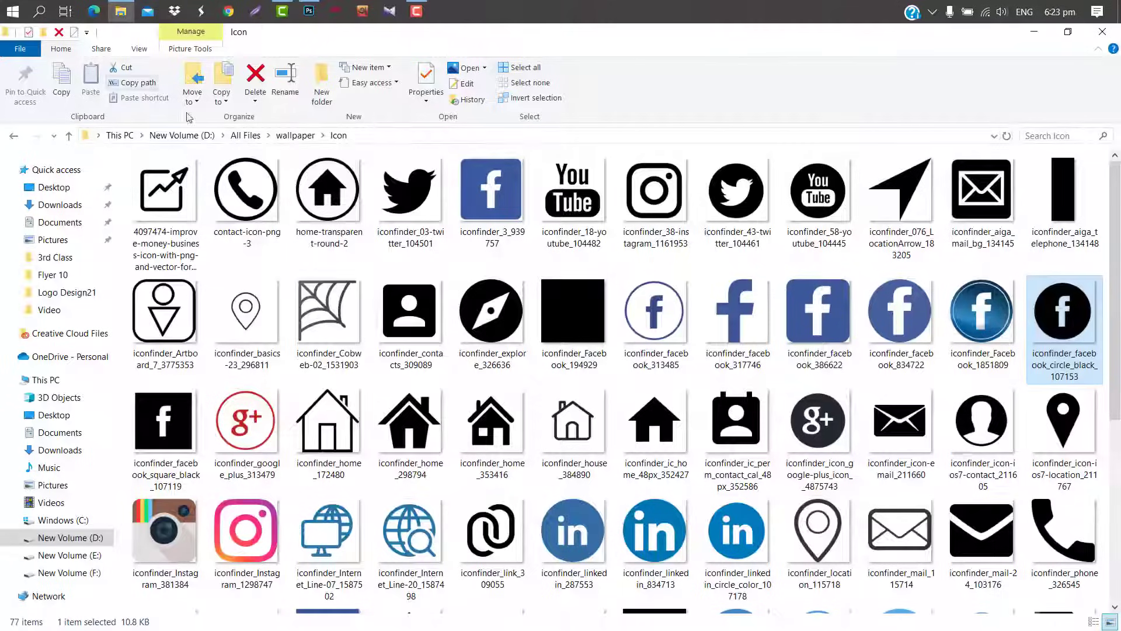
{"action": "left_click_drag", "start_coordinate": [746, 201], "coordinate": [351, 401]}
{"action": "left_click_drag", "start_coordinate": [675, 112], "coordinate": [371, 482]}
{"action": "left_click_drag", "start_coordinate": [368, 441], "coordinate": [368, 441]}
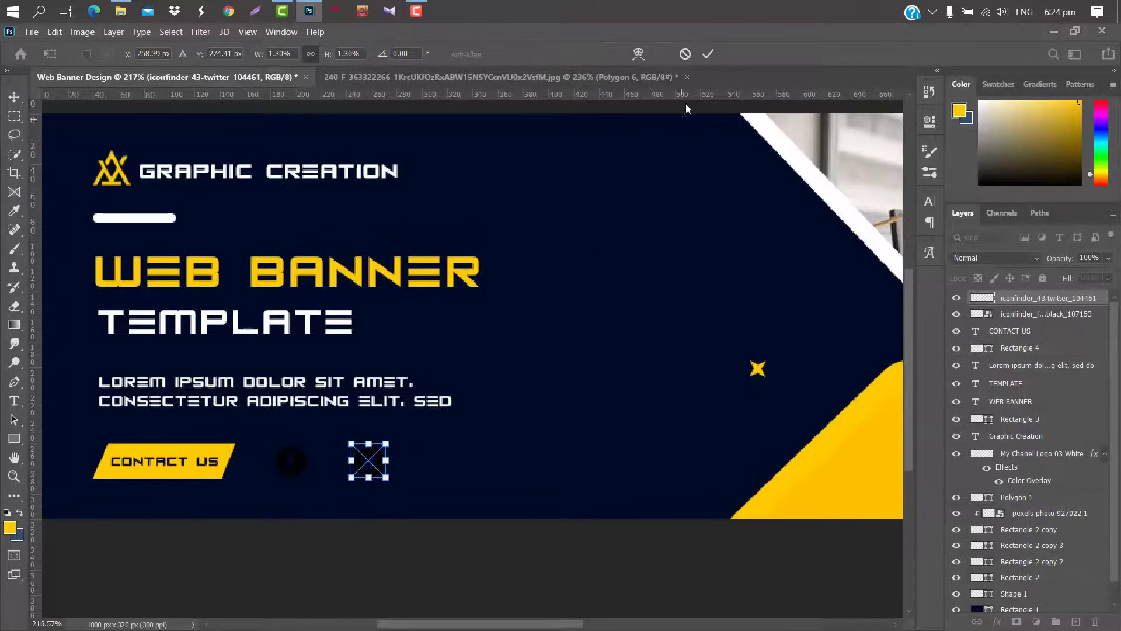
{"action": "left_click", "coordinate": [707, 53]}
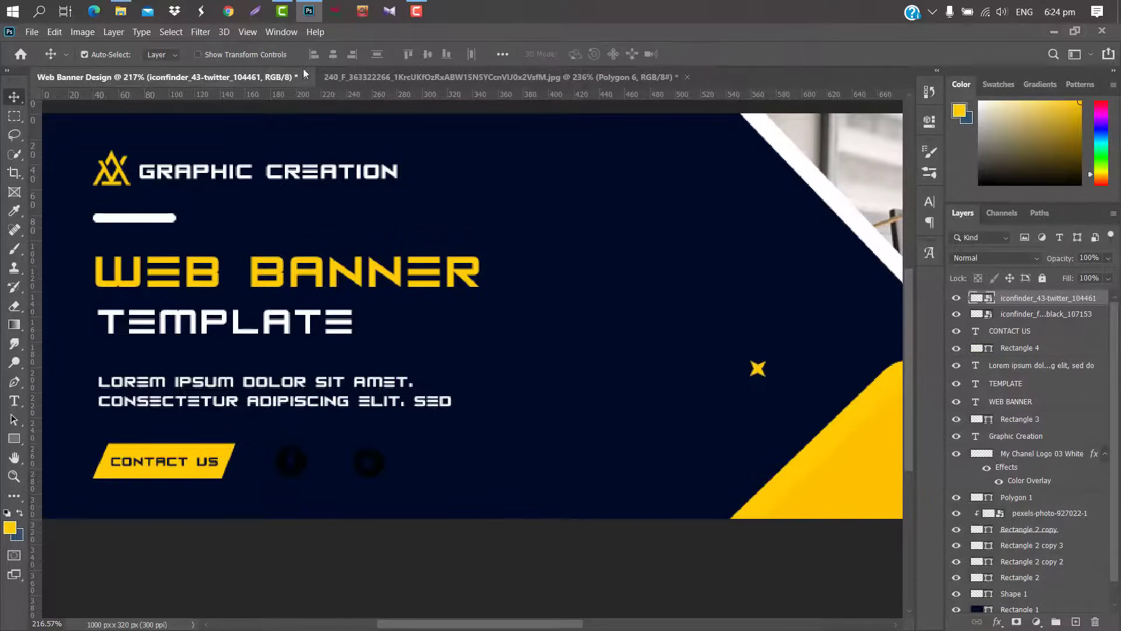
Place iconfinder_58-youtube_104445 from the Icon folder to the right of the Twitter icon, scaled to about 1.29%.
{"action": "left_click", "coordinate": [120, 10]}
{"action": "left_click_drag", "start_coordinate": [819, 193], "coordinate": [446, 458]}
{"action": "left_click_drag", "start_coordinate": [674, 113], "coordinate": [472, 476]}
{"action": "left_click_drag", "start_coordinate": [448, 544], "coordinate": [450, 438]}
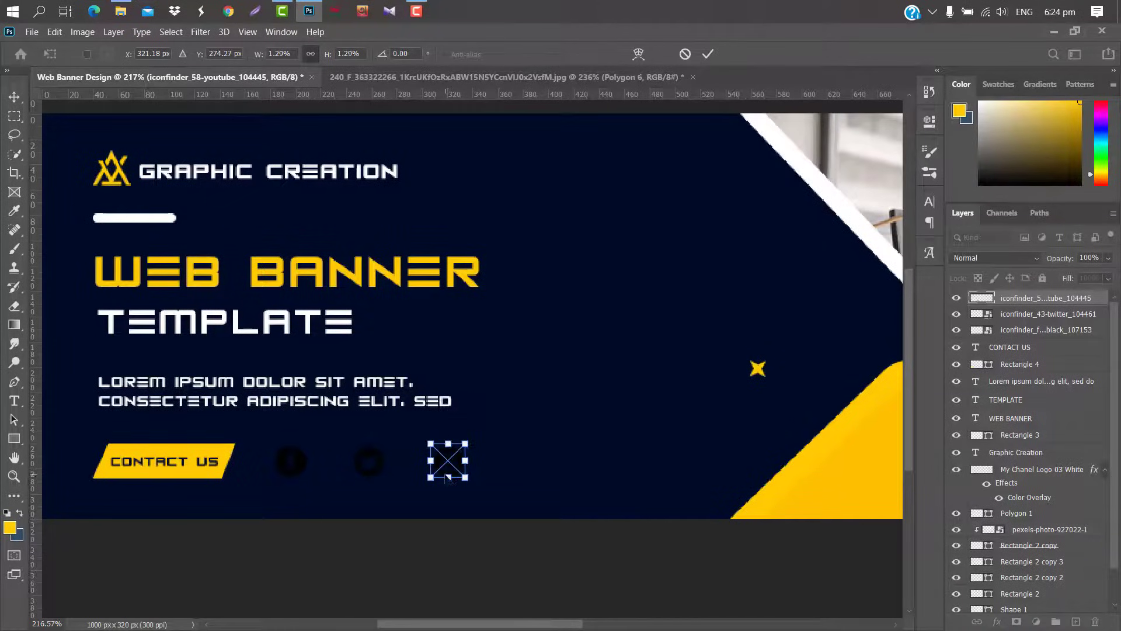
{"action": "left_click_drag", "start_coordinate": [449, 479], "coordinate": [422, 465]}
{"action": "left_click", "coordinate": [708, 54]}
Move the YouTube and Facebook icons closer to the Twitter icon and group the three icon layers.
{"action": "left_click_drag", "start_coordinate": [414, 463], "coordinate": [408, 462]}
{"action": "left_click_drag", "start_coordinate": [302, 462], "coordinate": [329, 462]}
{"action": "left_click", "coordinate": [1070, 315], "text": "ctrl"}
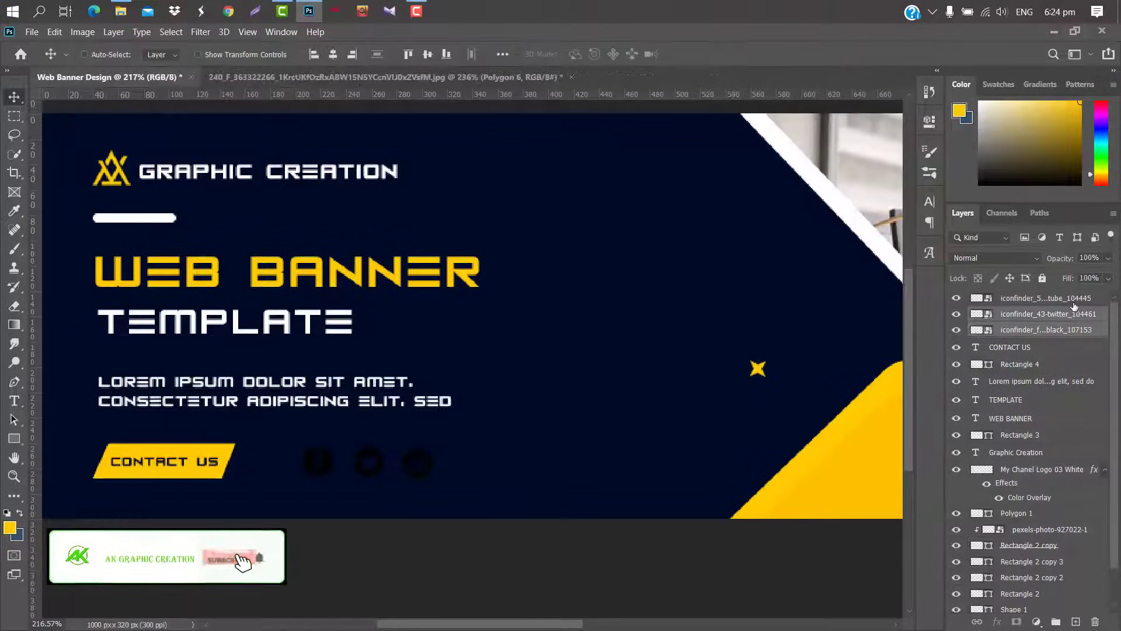
{"action": "left_click", "coordinate": [1054, 298], "text": "ctrl"}
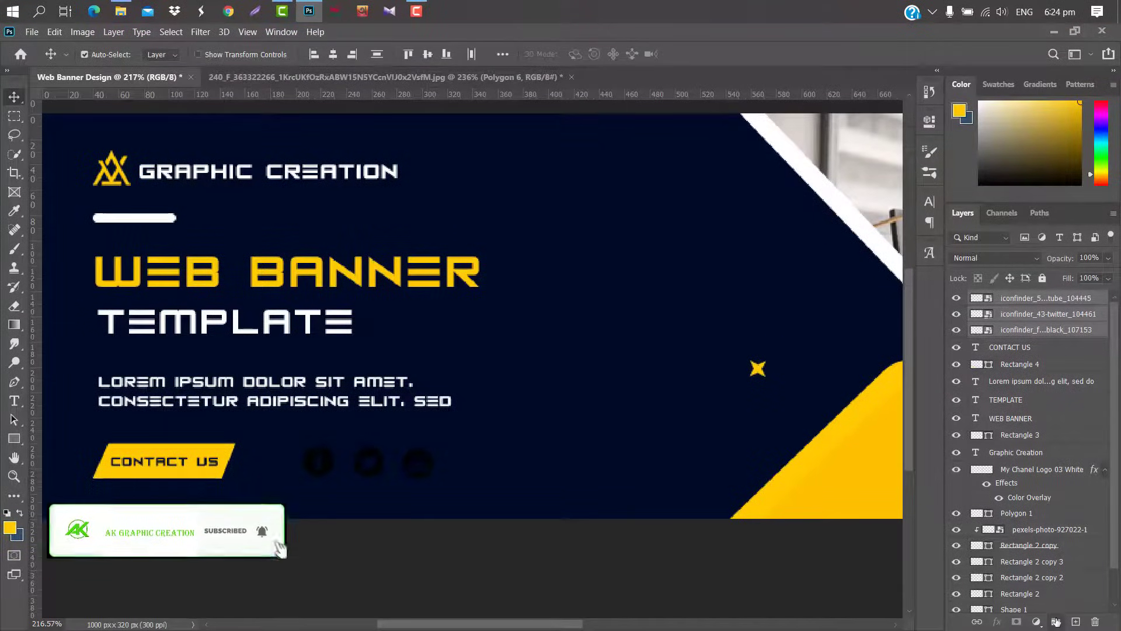
{"action": "key", "text": "ctrl+g"}
Apply a yellow Color Overlay to the group of social media icons.
{"action": "double_click", "coordinate": [1093, 299]}
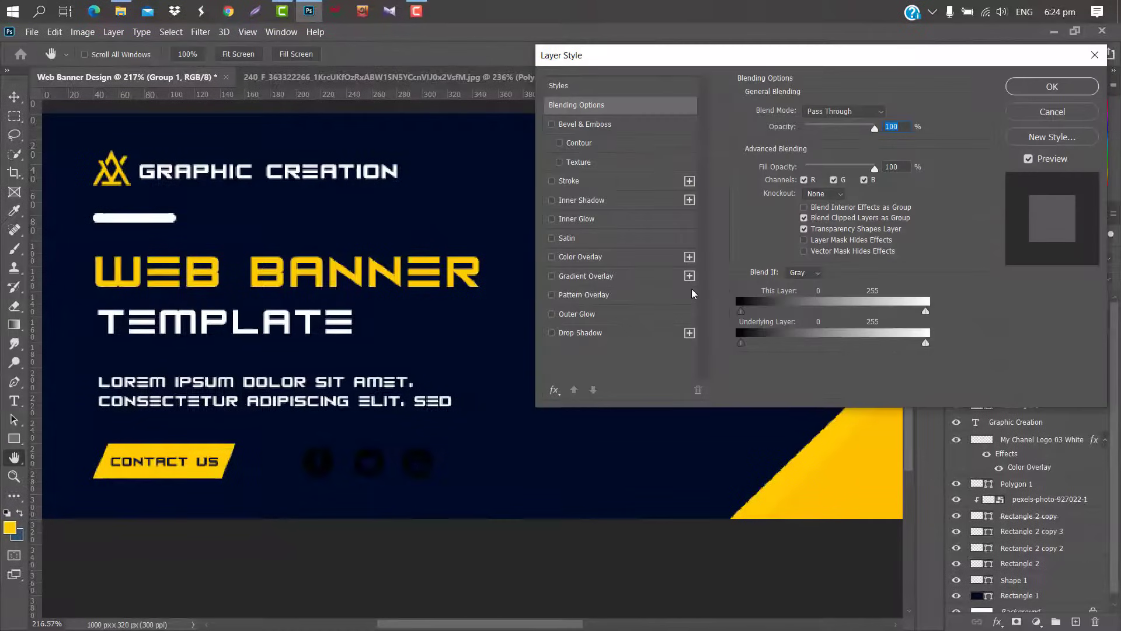
{"action": "left_click", "coordinate": [622, 255]}
{"action": "left_click", "coordinate": [1072, 85]}
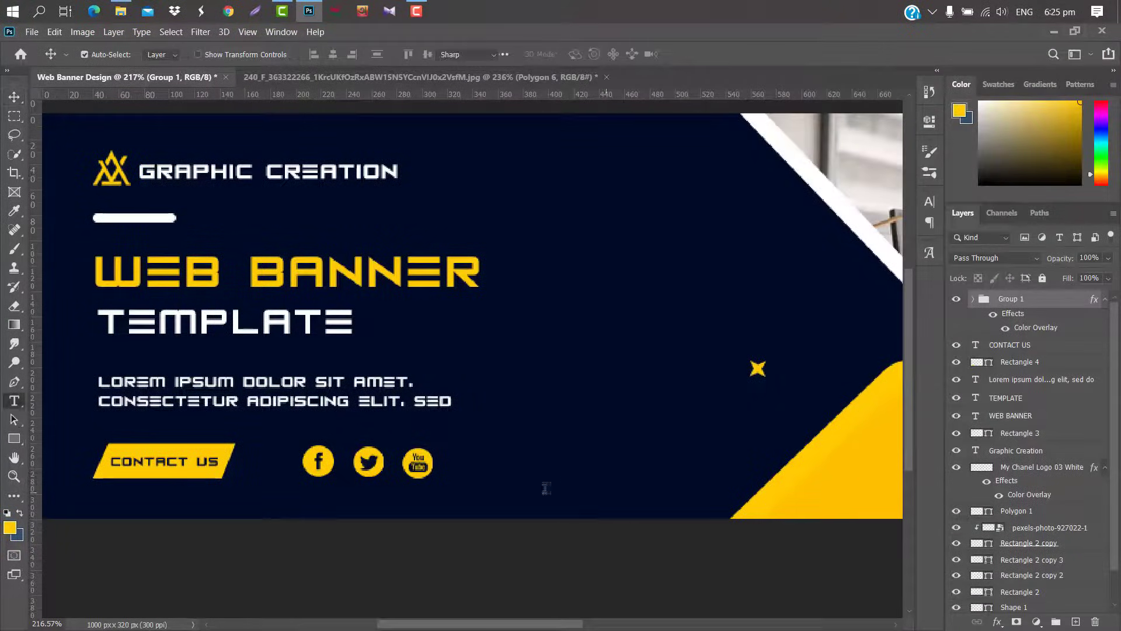
{"action": "left_click", "coordinate": [466, 459]}
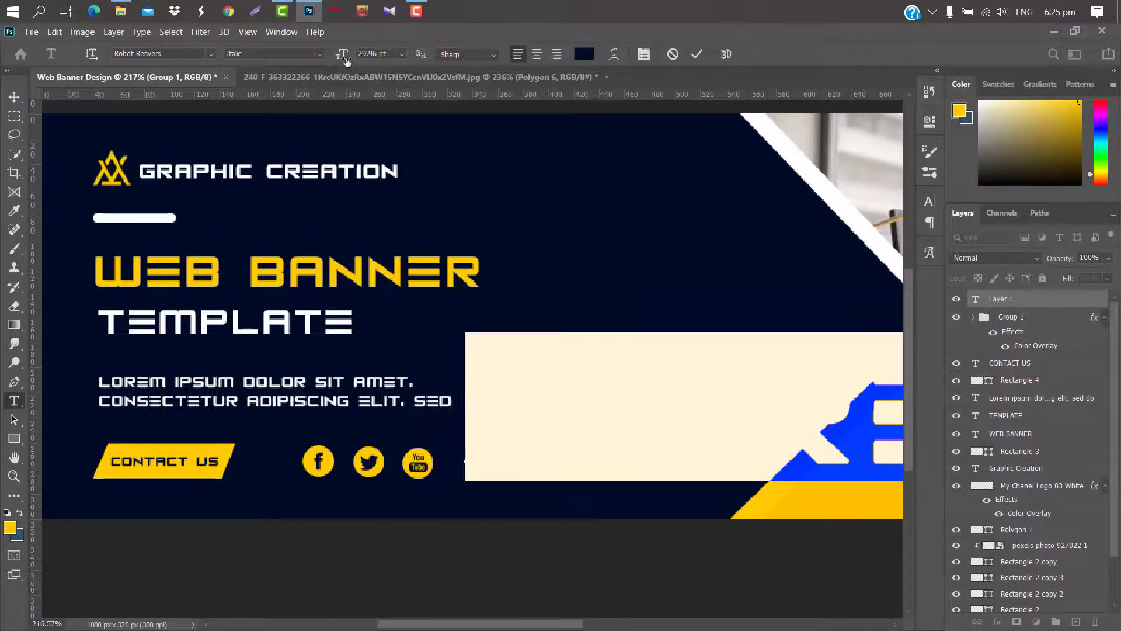
{"action": "left_click_drag", "start_coordinate": [346, 60], "coordinate": [318, 61]}
{"action": "left_click", "coordinate": [584, 54]}
{"action": "type", "text": "ffffff"}
{"action": "left_click", "coordinate": [1052, 371]}
{"action": "type", "text": "www"}
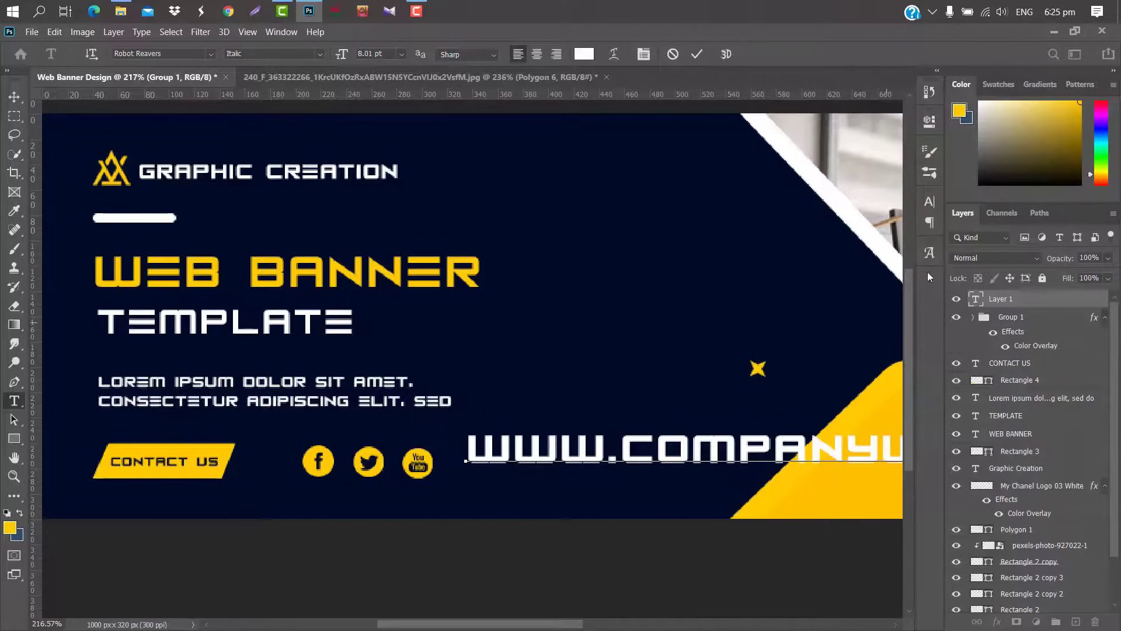
{"action": "key", "text": "ctrl+Return"}
Scale the website text down to about 32% and position it between the icons and the yellow shape.
{"action": "key", "text": "ctrl+t"}
{"action": "left_click_drag", "start_coordinate": [467, 446], "coordinate": [649, 470]}
{"action": "left_click_drag", "start_coordinate": [893, 469], "coordinate": [673, 476]}
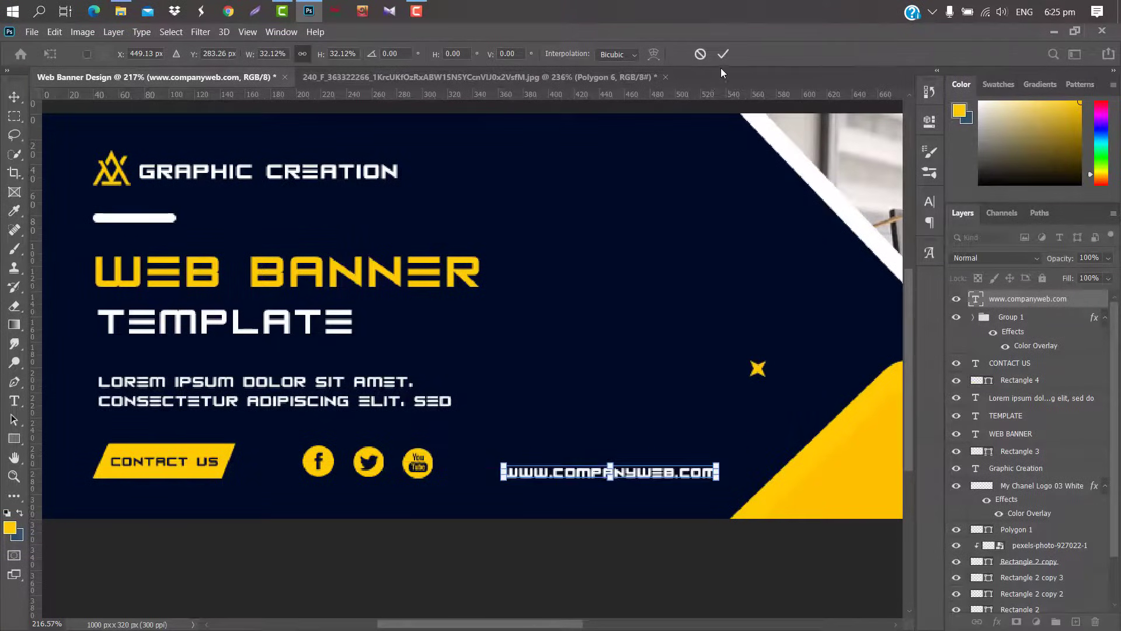
{"action": "left_click", "coordinate": [723, 56]}
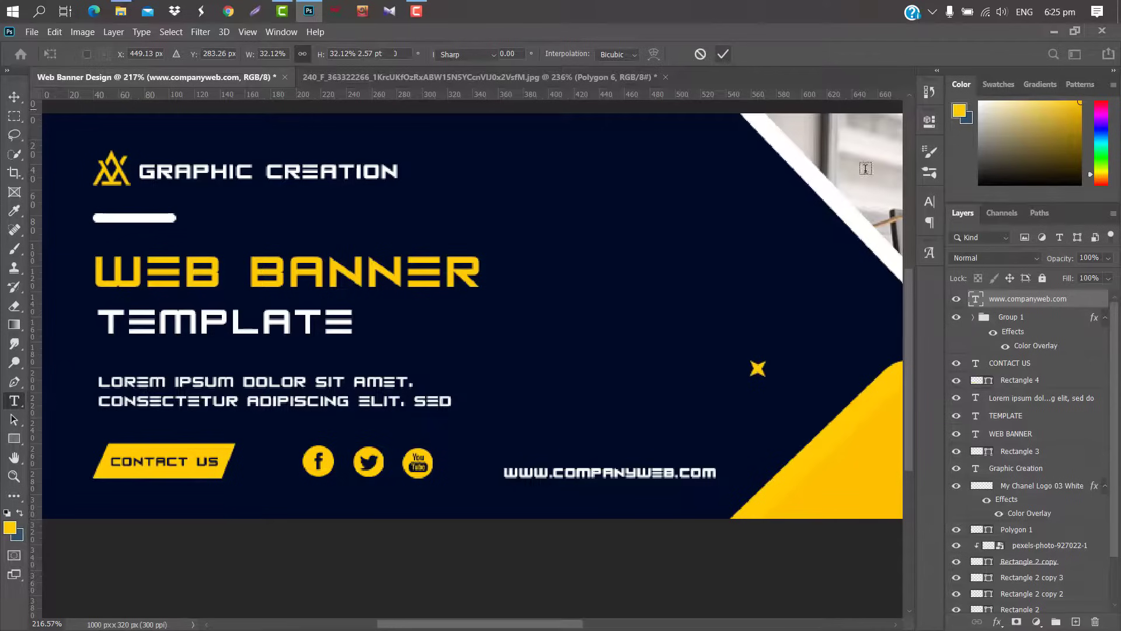
Change the website text's font to Arial Regular.
{"action": "left_click", "coordinate": [930, 201]}
{"action": "left_click", "coordinate": [841, 224]}
{"action": "left_click", "coordinate": [817, 281]}
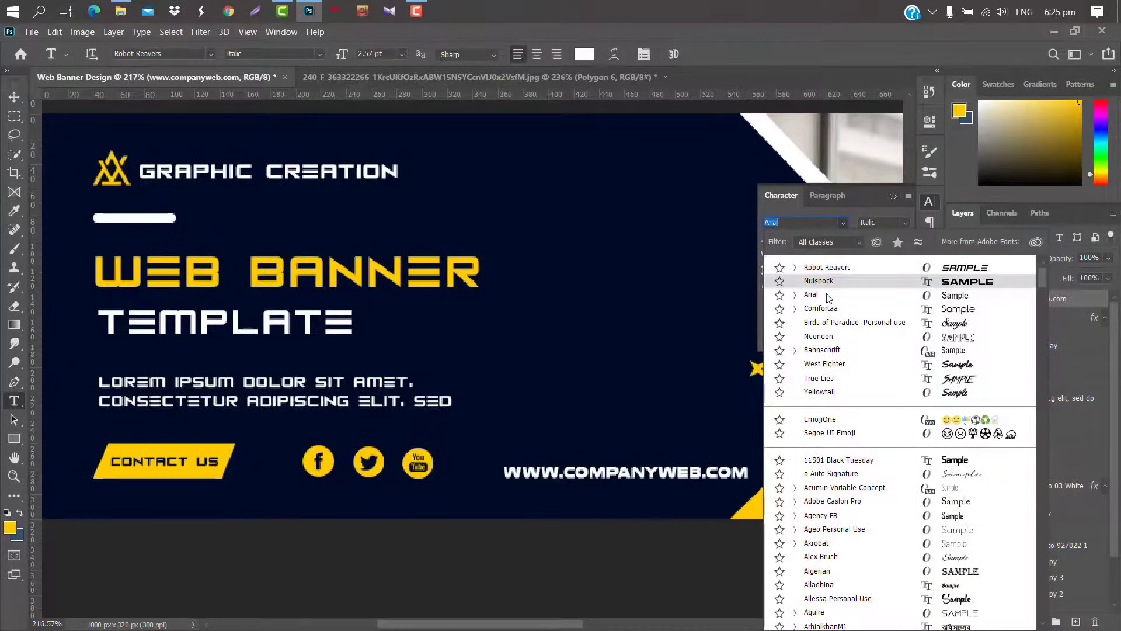
{"action": "left_click", "coordinate": [906, 225]}
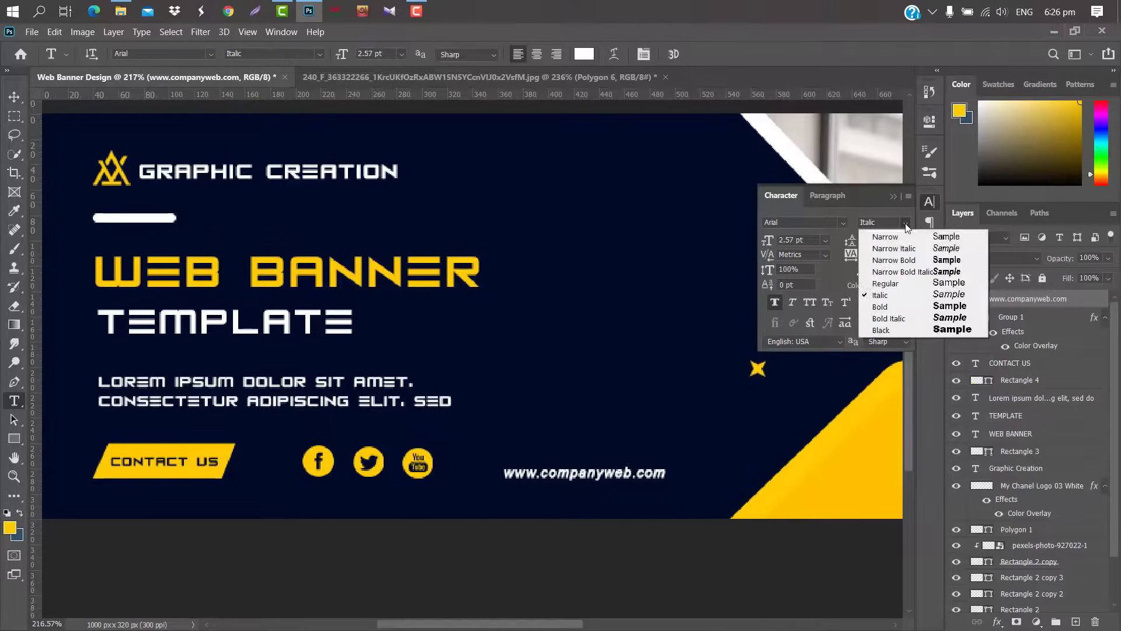
{"action": "left_click", "coordinate": [889, 283]}
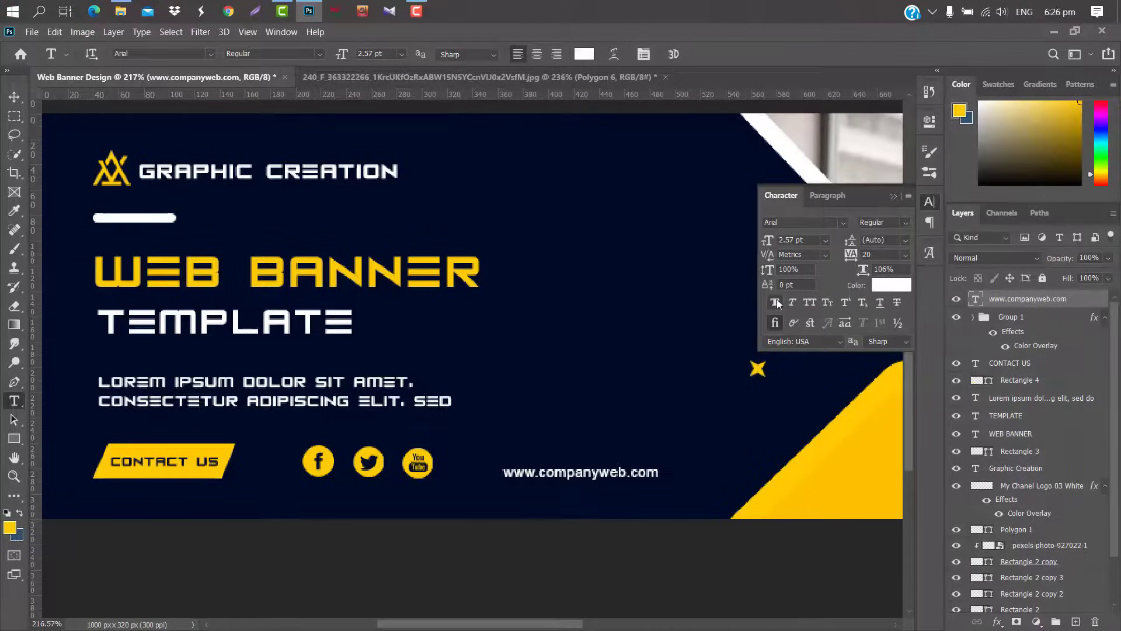
{"action": "left_click", "coordinate": [894, 196]}
Enlarge the website text to about 142% and align it vertically with the social media icons.
{"action": "key", "text": "ctrl+t"}
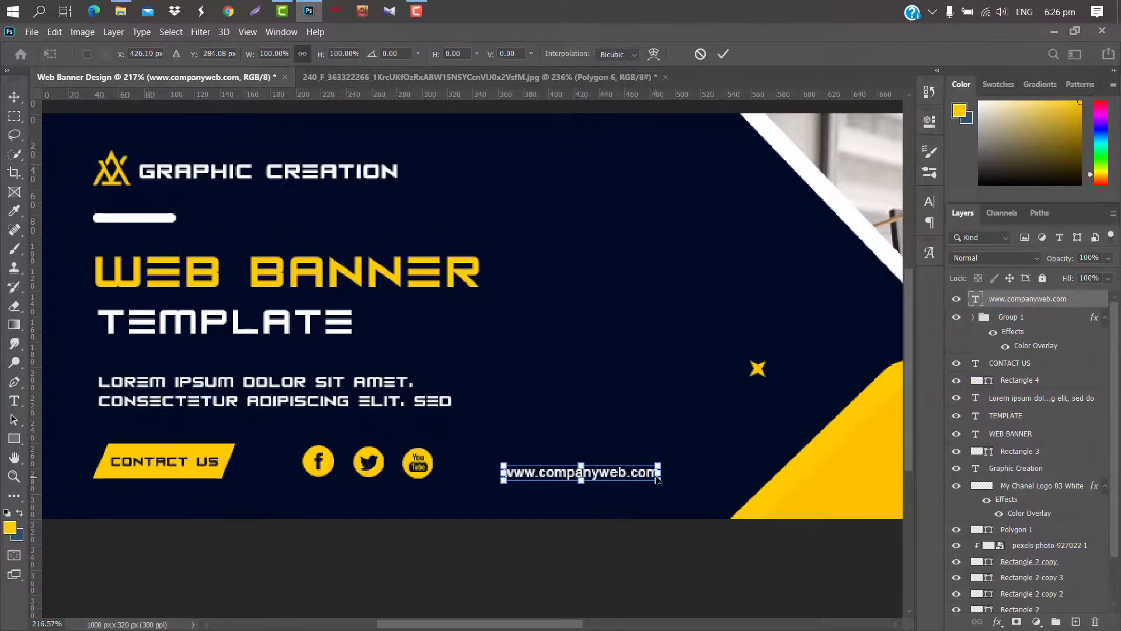
{"action": "left_click_drag", "start_coordinate": [664, 473], "coordinate": [712, 466]}
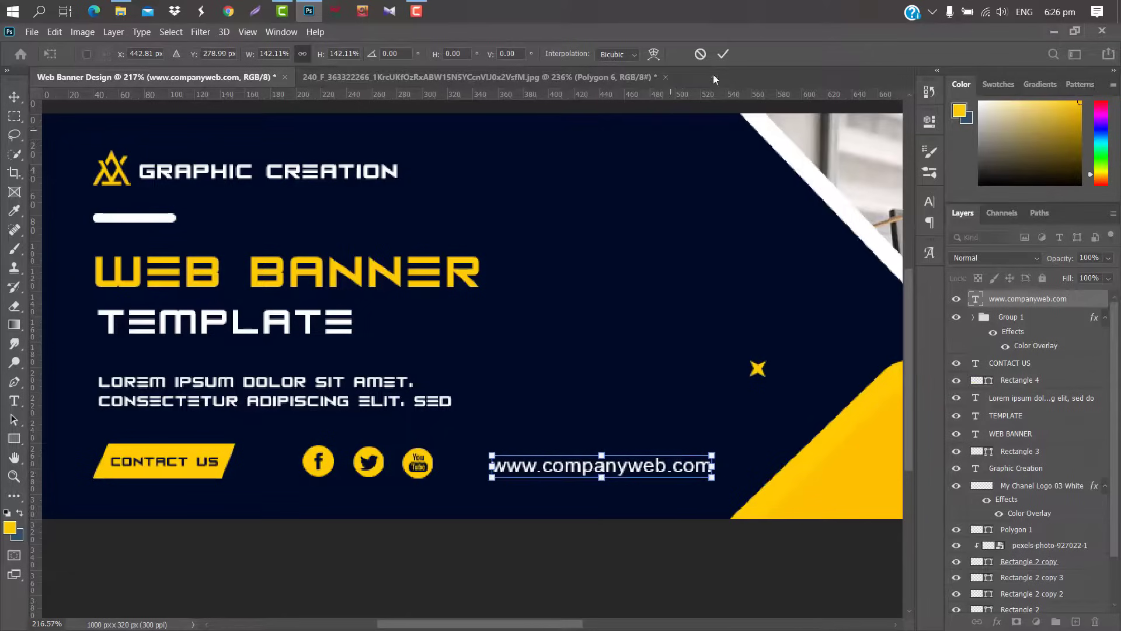
{"action": "left_click", "coordinate": [723, 55]}
Duplicate the small yellow star and scatter the stars across the navy area between the text and the photo.
{"action": "left_click", "coordinate": [14, 98]}
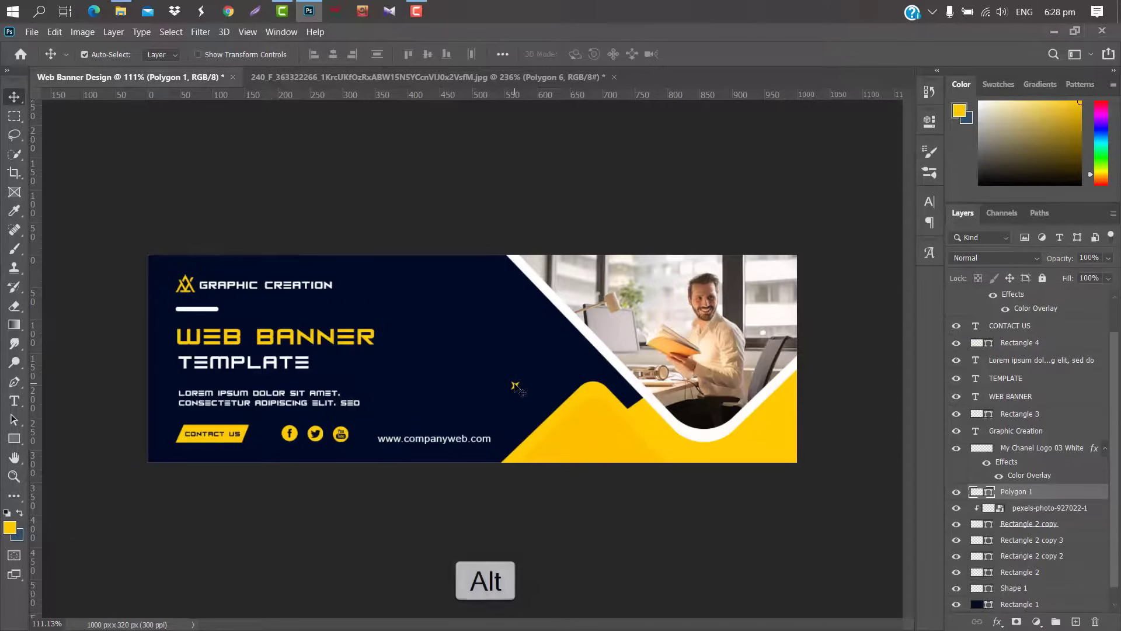
{"action": "left_click_drag", "start_coordinate": [514, 385], "coordinate": [425, 285]}
{"action": "left_click_drag", "start_coordinate": [515, 385], "coordinate": [492, 311]}
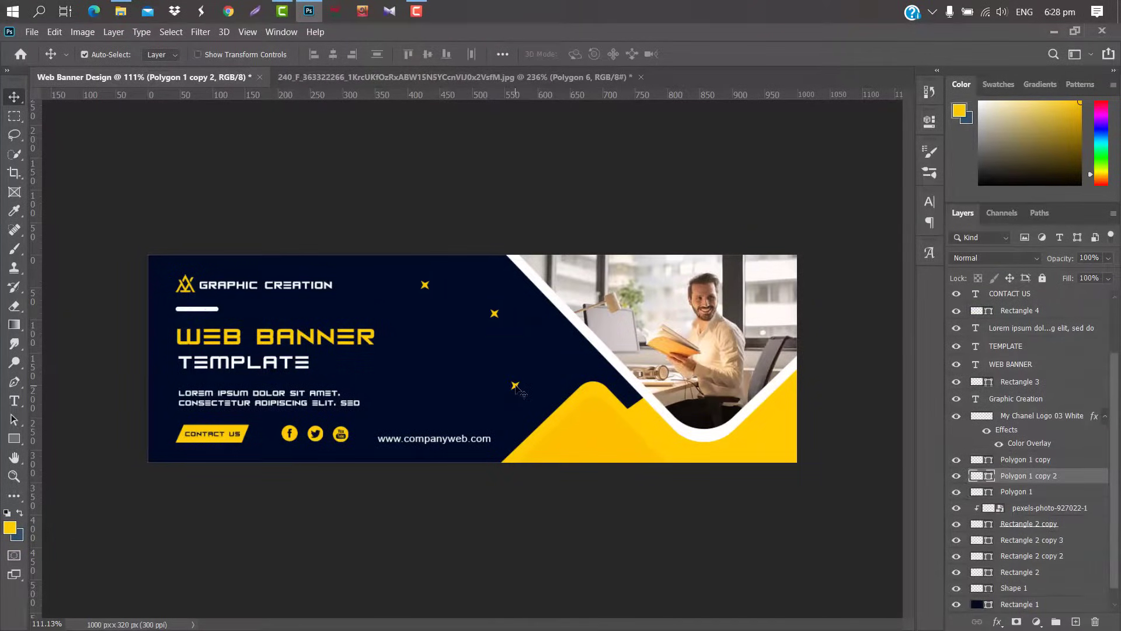
{"action": "left_click_drag", "start_coordinate": [517, 389], "coordinate": [444, 416]}
{"action": "left_click_drag", "start_coordinate": [495, 314], "coordinate": [431, 340]}
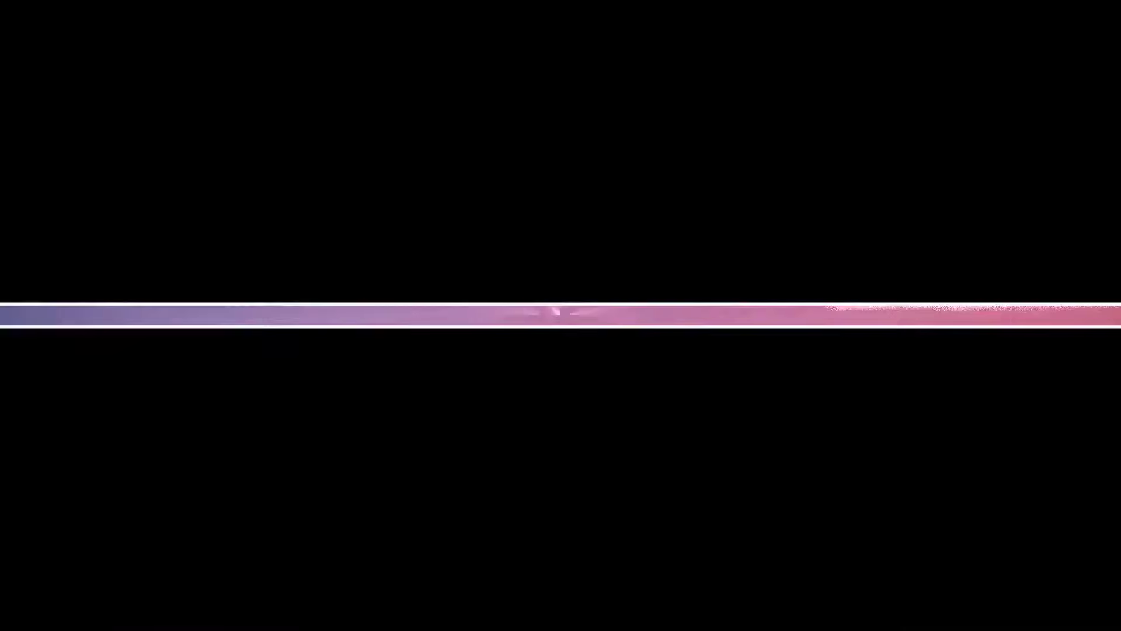